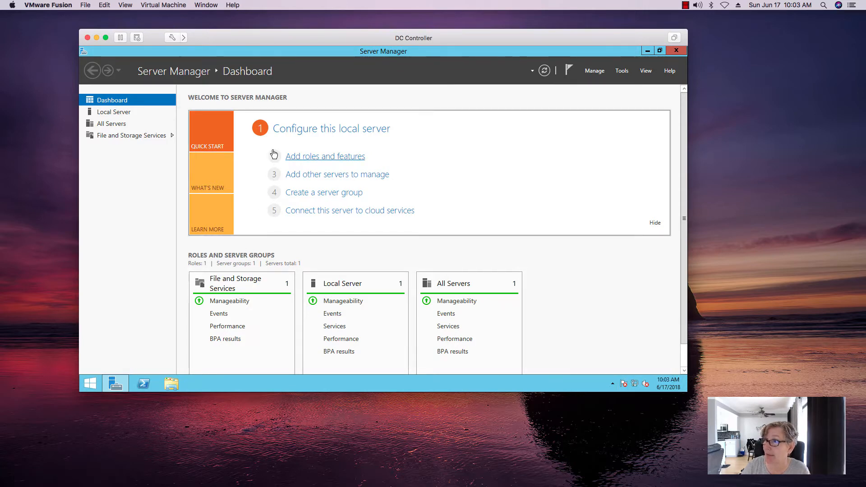
Step: Connect the DC Controller virtual machine's network adapter to the custom vmnet2 network and close its settings
drag(242, 38, 241, 38)
click(169, 36)
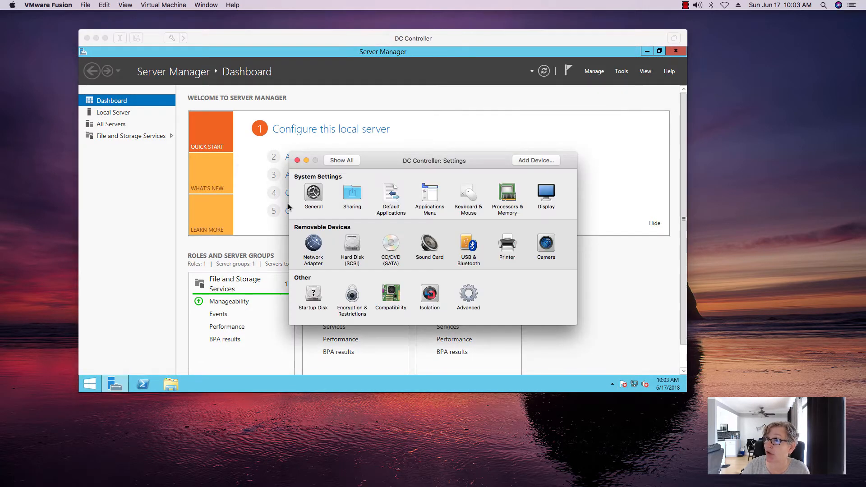
click(315, 242)
click(330, 307)
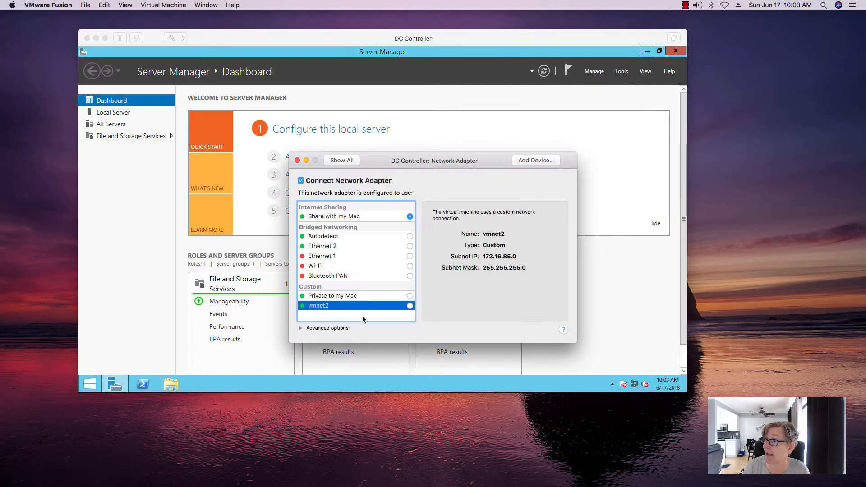
click(410, 306)
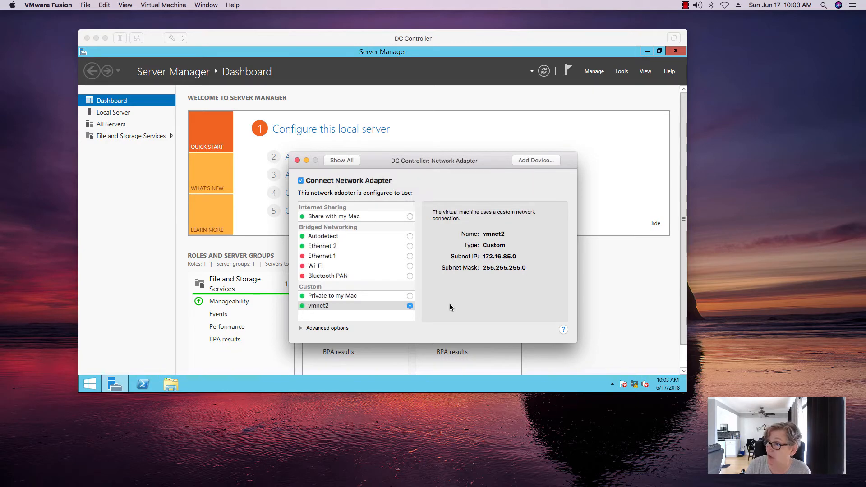
click(297, 160)
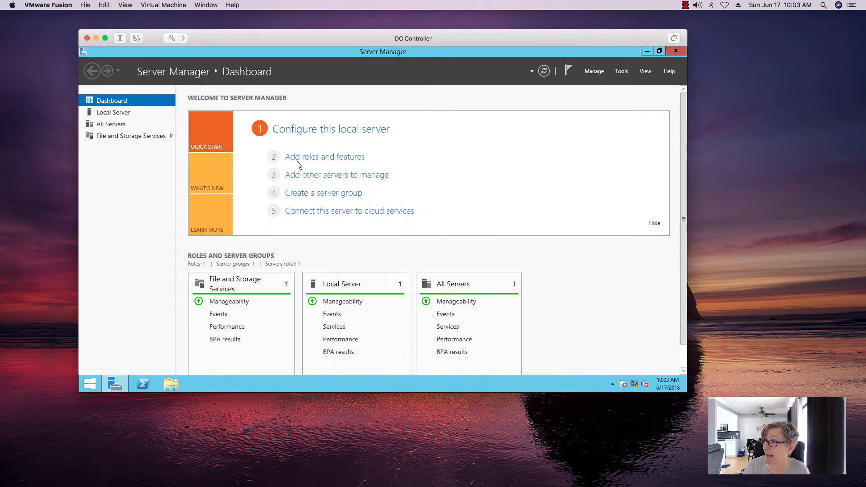
Step: Open a command prompt on the server and run ipconfig to check its IP configuration
right_click(92, 387)
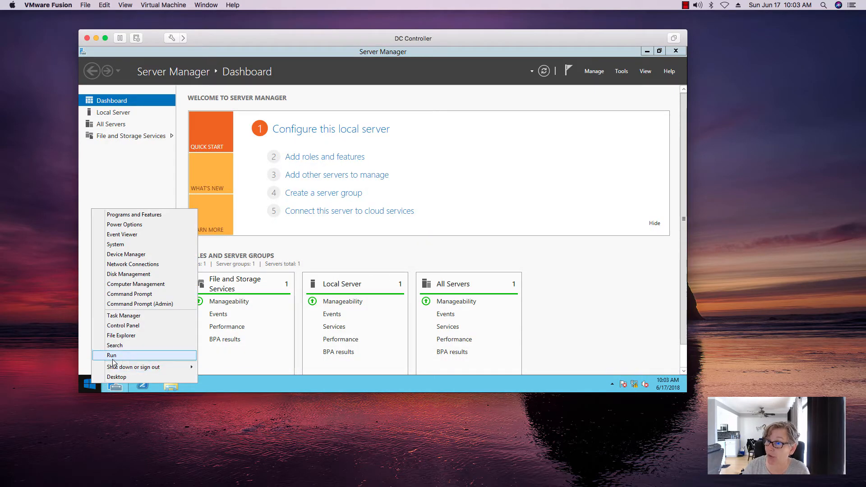
click(113, 358)
text(cmd)
key(Return)
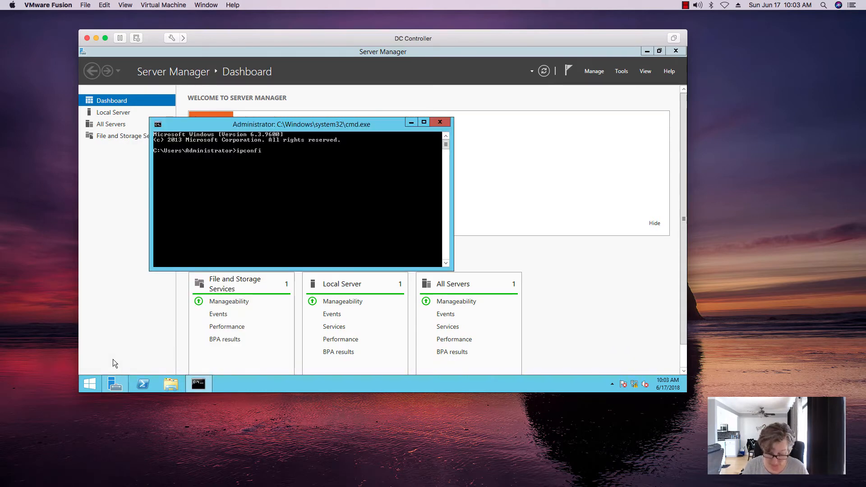
text(ipconfig)
key(Return)
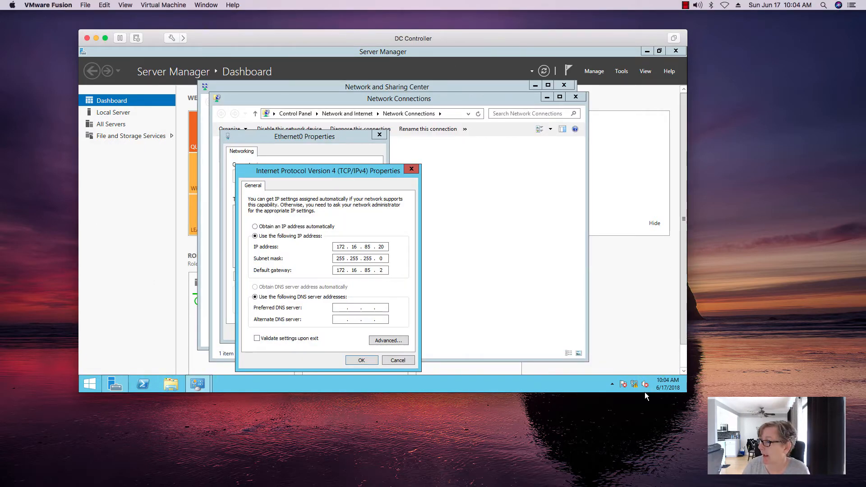
Step: Apply Ethernet0's static IPv4 settings (172.16.85.20, mask 255.255.255.0, gateway 172.16.85.2) and close the network windows
mouse_move(635, 388)
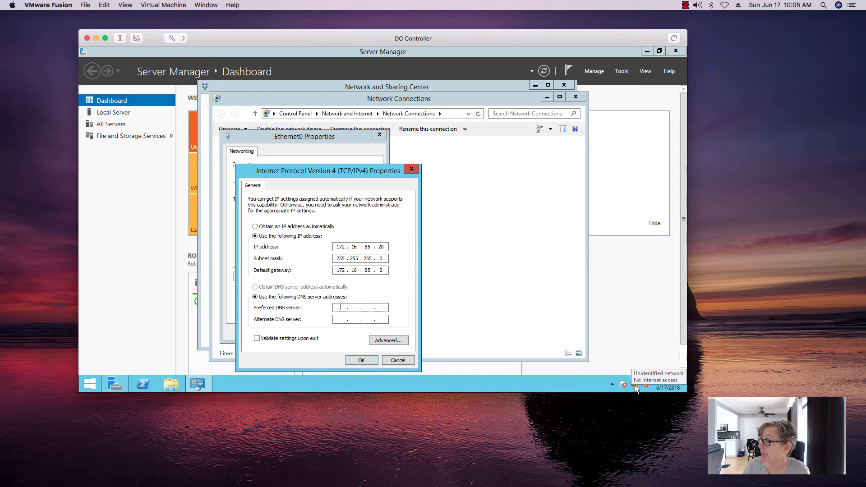
right_click(635, 386)
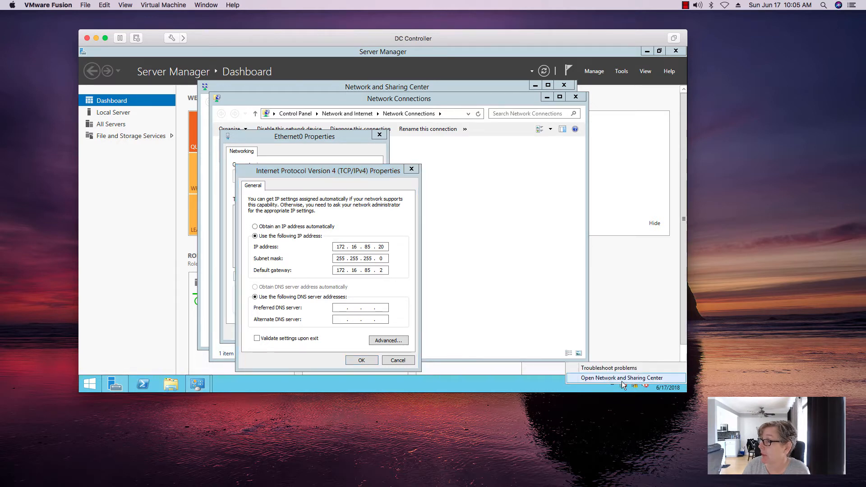
drag(313, 172, 483, 151)
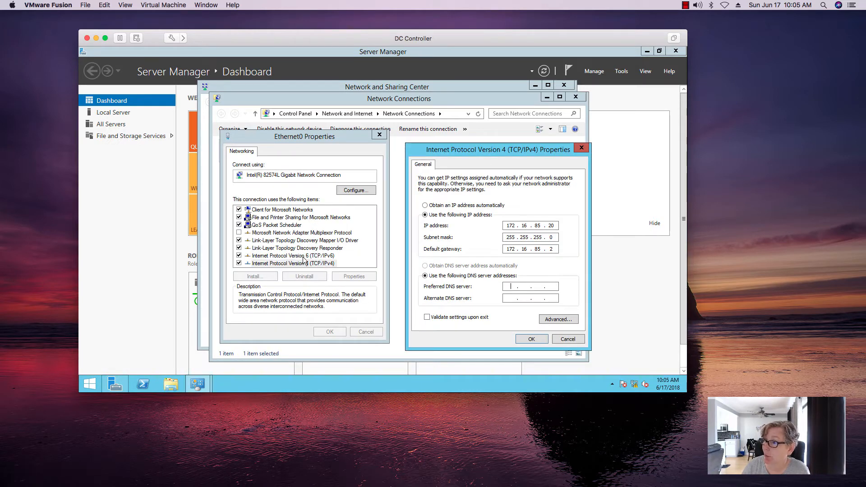
drag(447, 149, 265, 145)
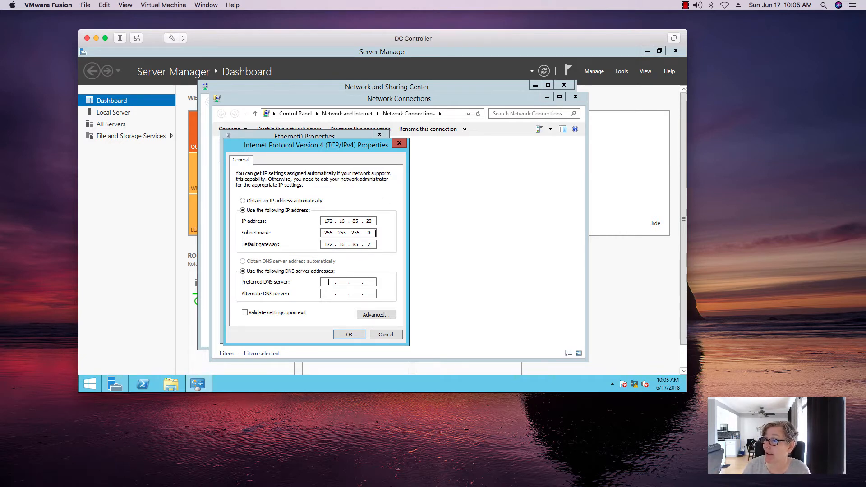
click(348, 336)
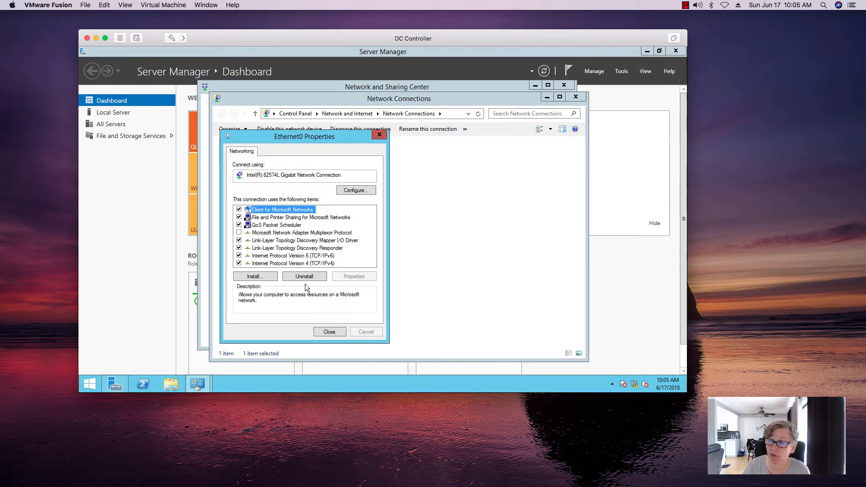
click(329, 332)
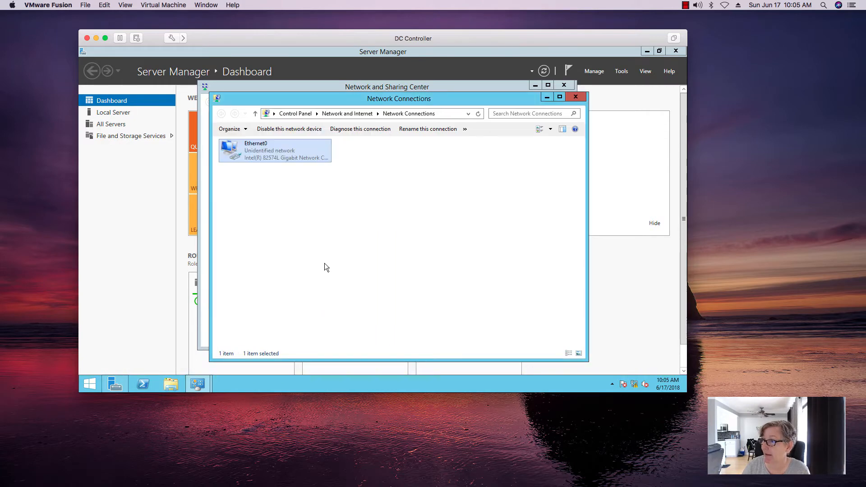
click(592, 215)
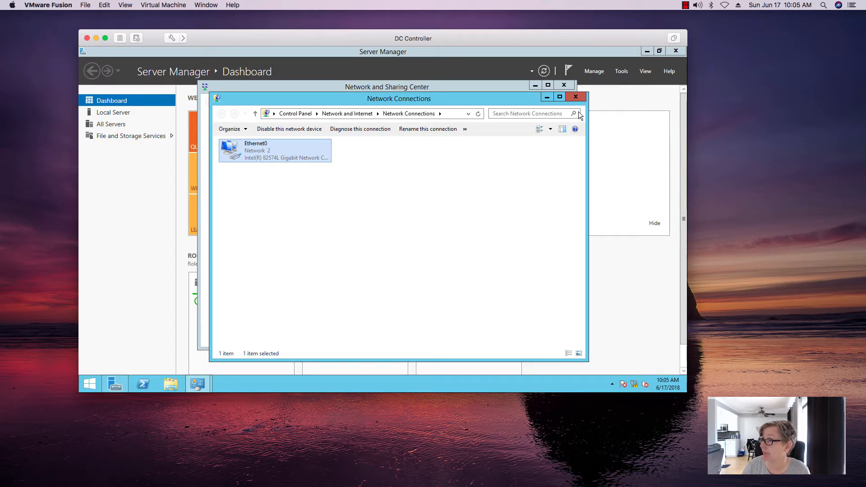
click(576, 97)
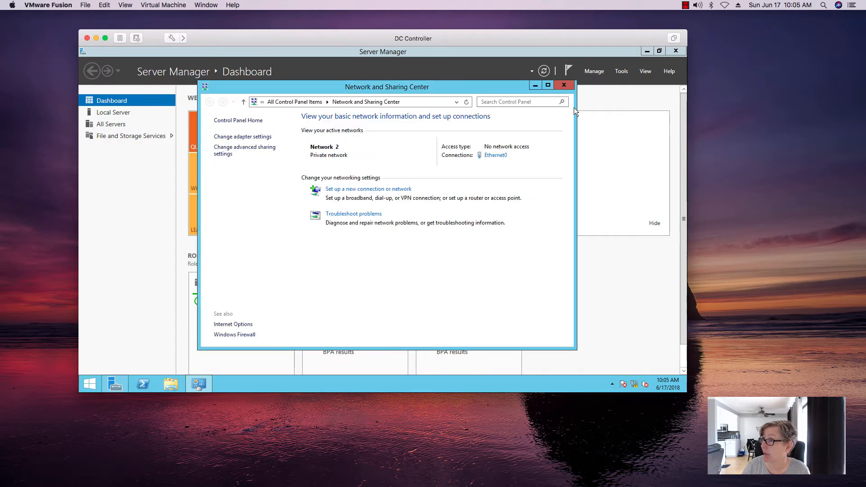
click(564, 86)
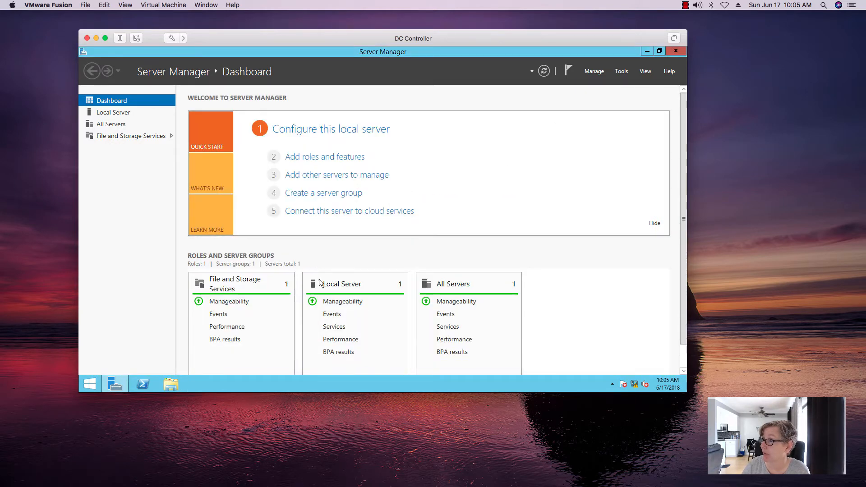
Step: Rename the computer to DC01 in the system properties and restart the server
right_click(90, 383)
click(118, 244)
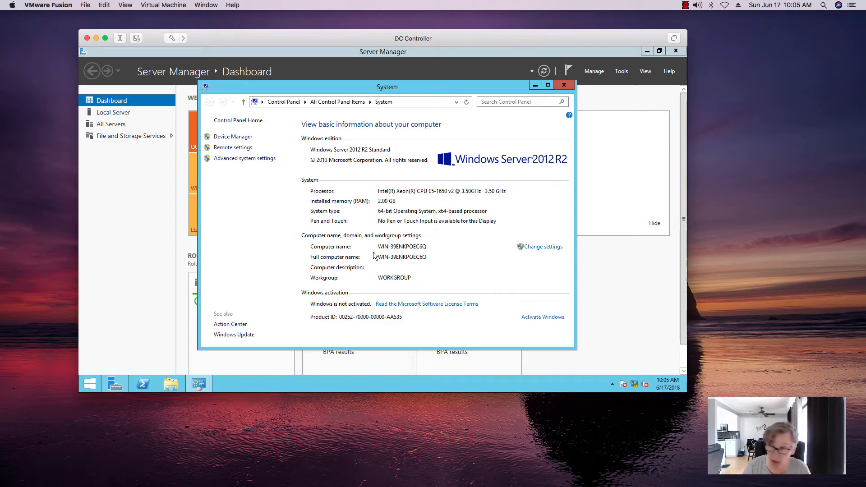
click(537, 248)
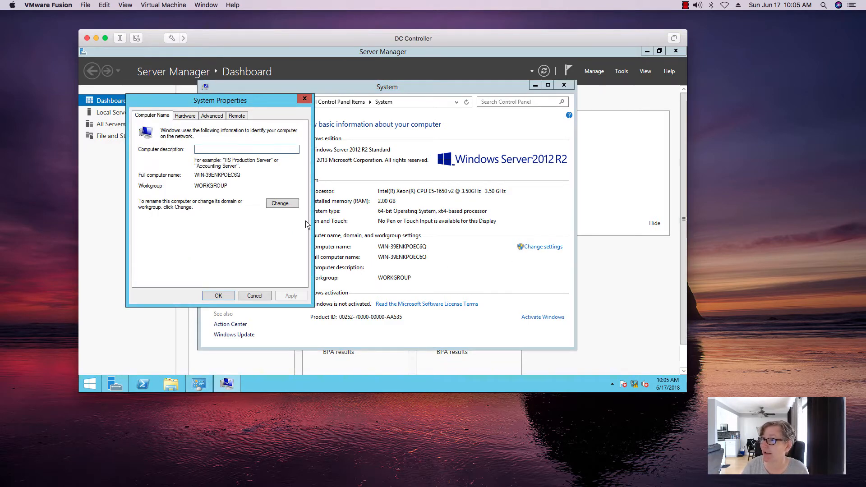
click(291, 204)
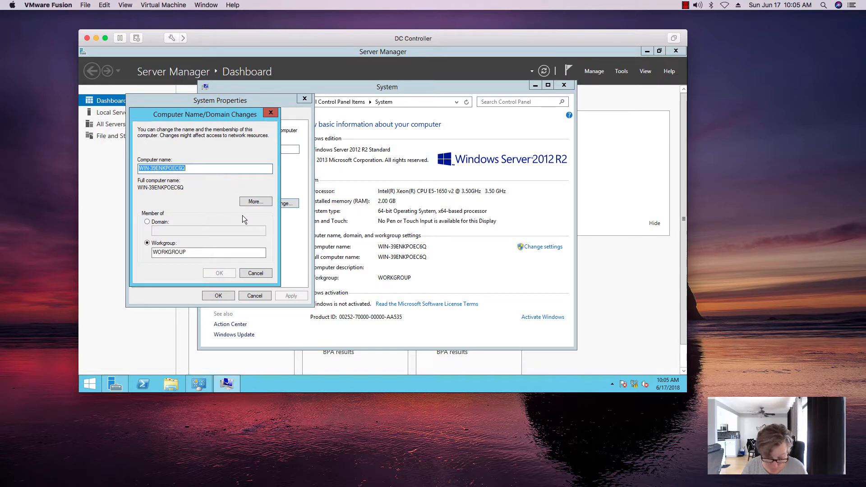
text(DC01)
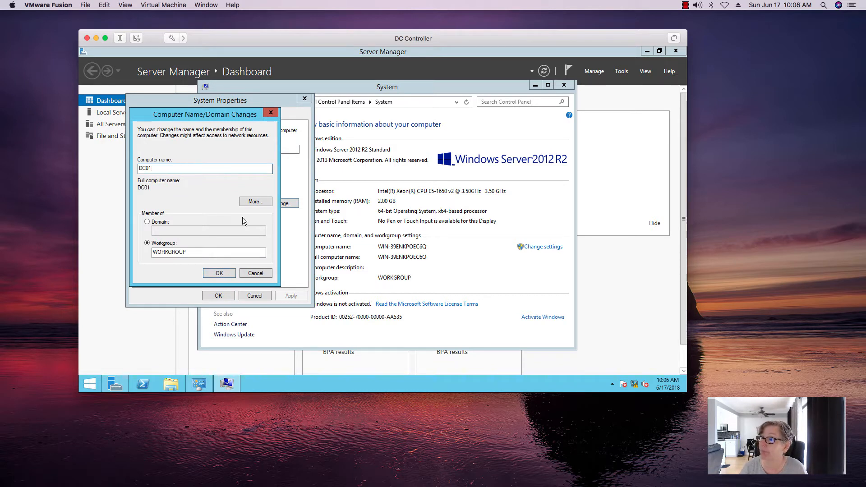
click(219, 273)
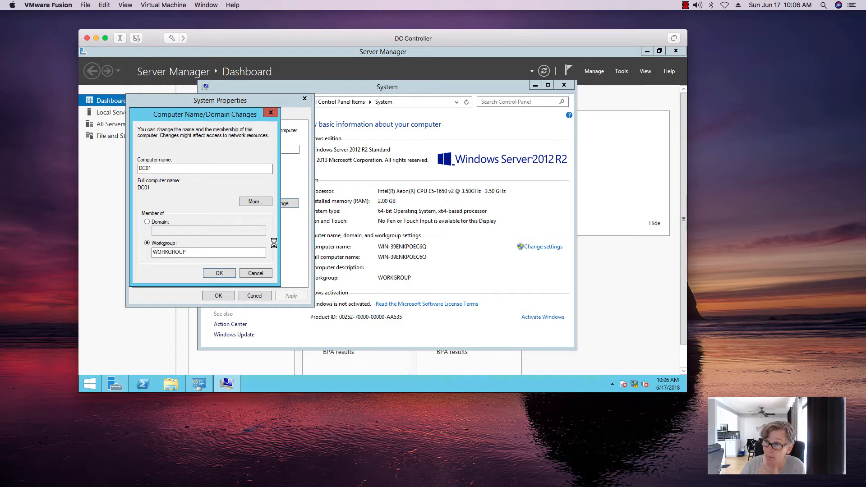
click(440, 225)
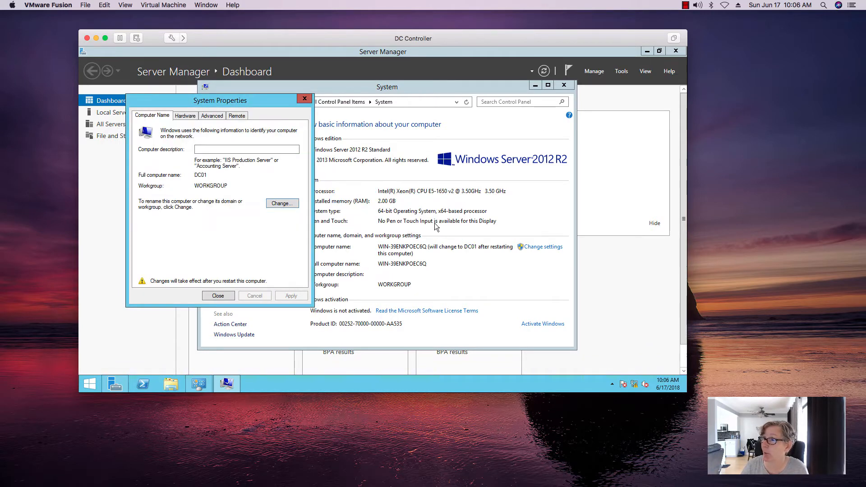
click(217, 295)
click(389, 226)
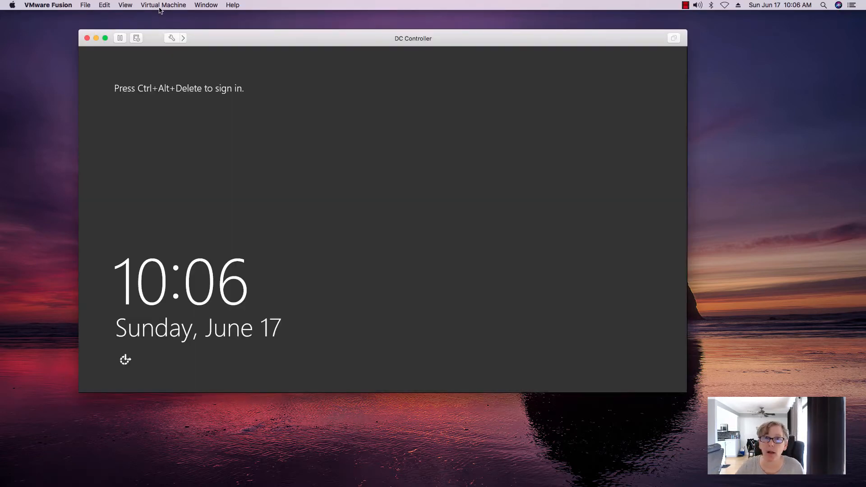
Step: Send Ctrl-Alt-Del to the virtual machine and sign in as Administrator with the account password
click(160, 6)
click(150, 145)
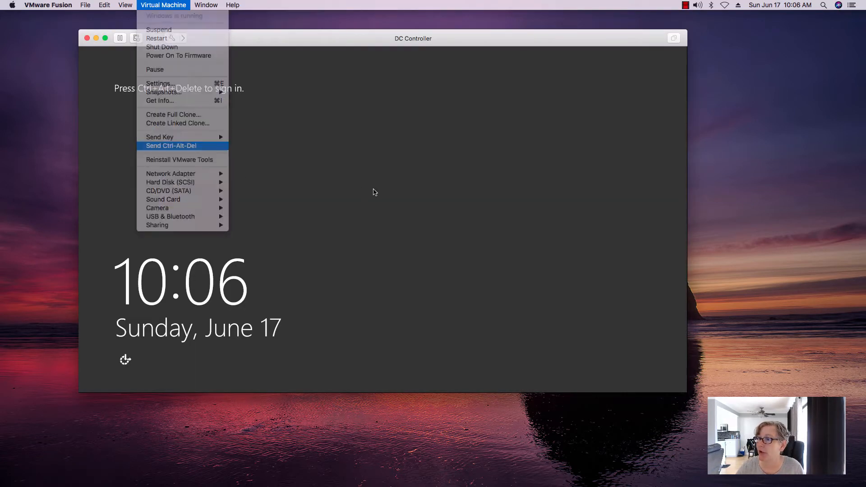
text(••••••)
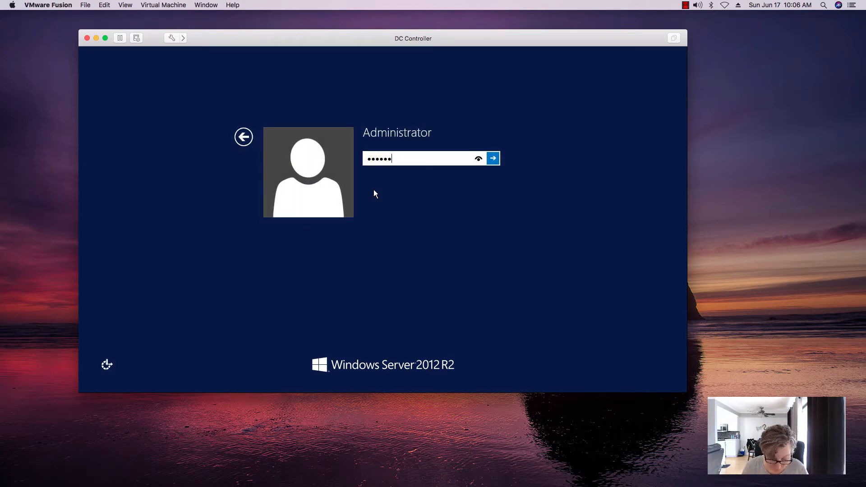
text(••)
key(Return)
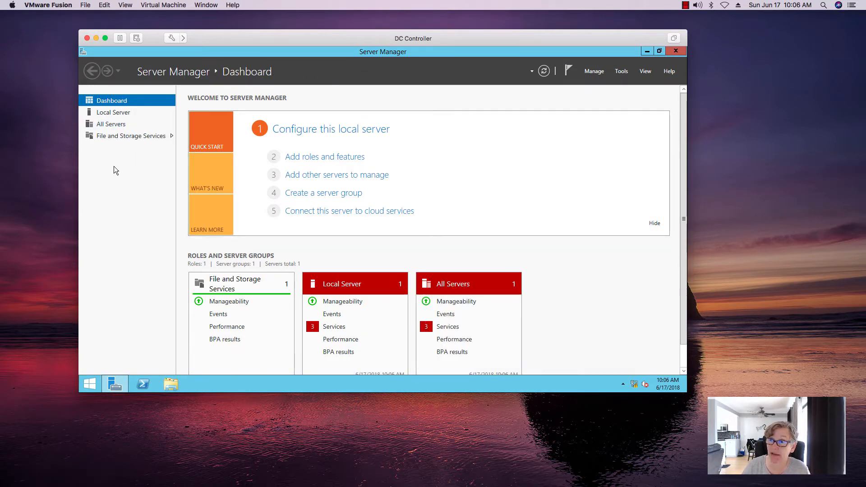
click(621, 71)
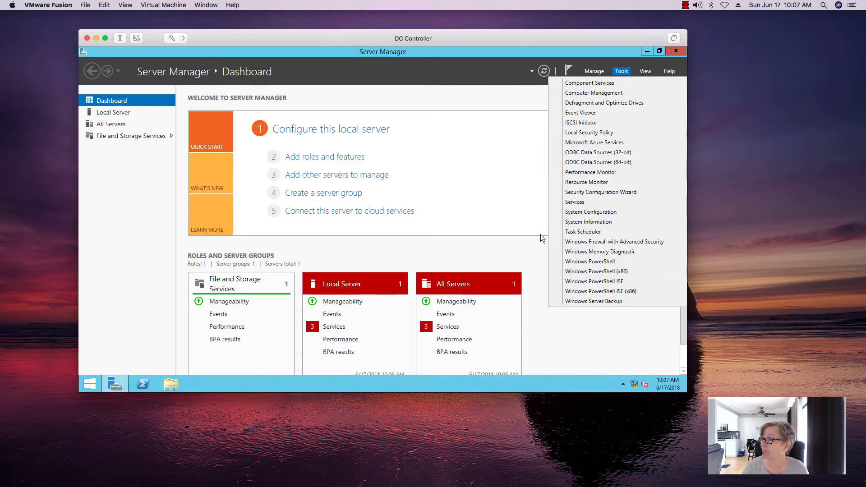
click(505, 214)
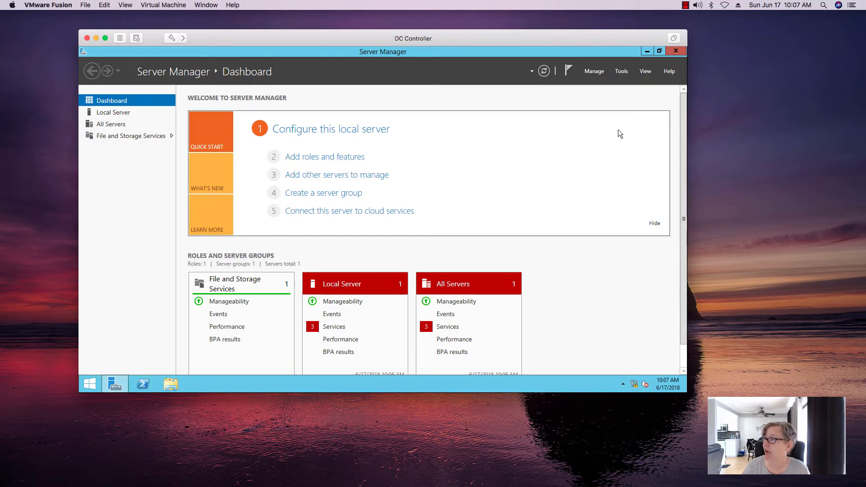
Step: Start a role-based installation on server DC01 and select the DHCP Server role with its required features
click(590, 73)
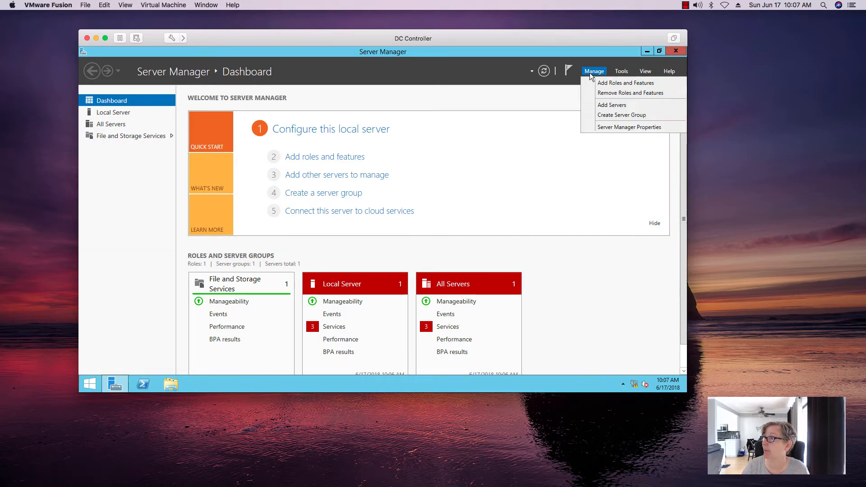
click(595, 84)
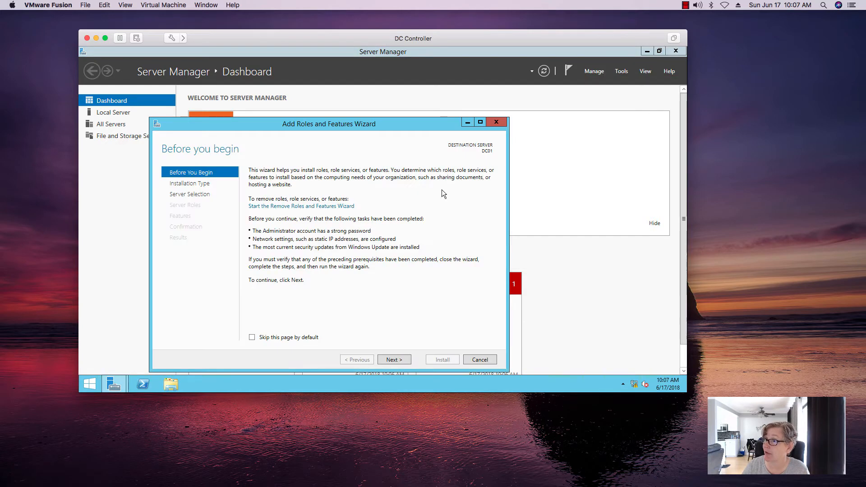
click(401, 360)
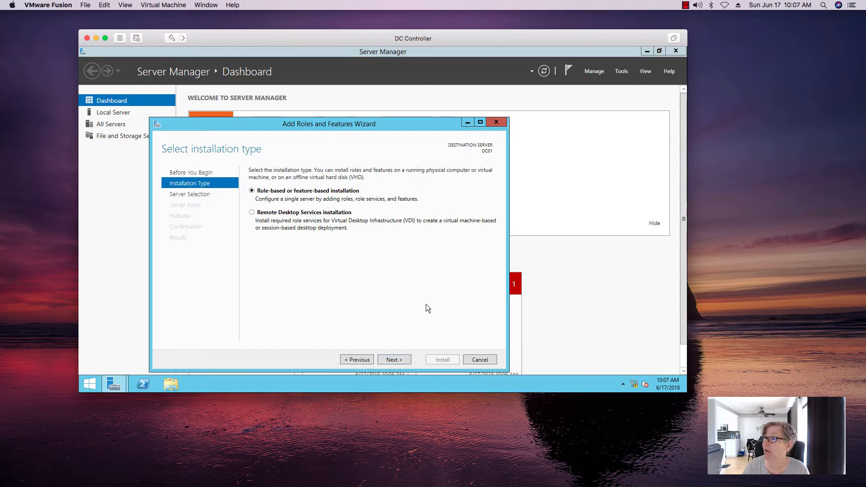
click(388, 358)
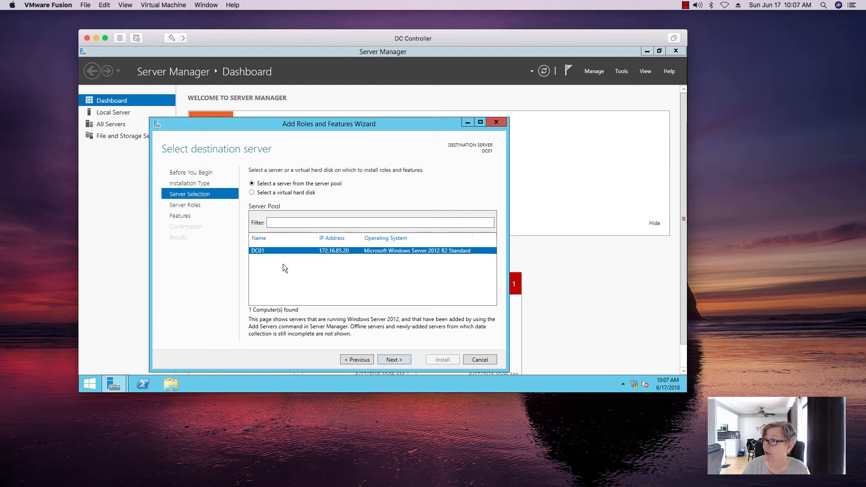
click(395, 361)
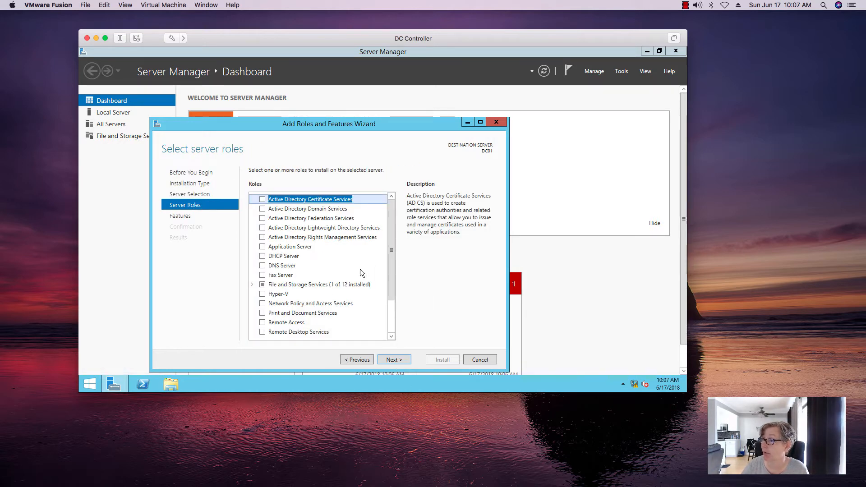
click(262, 256)
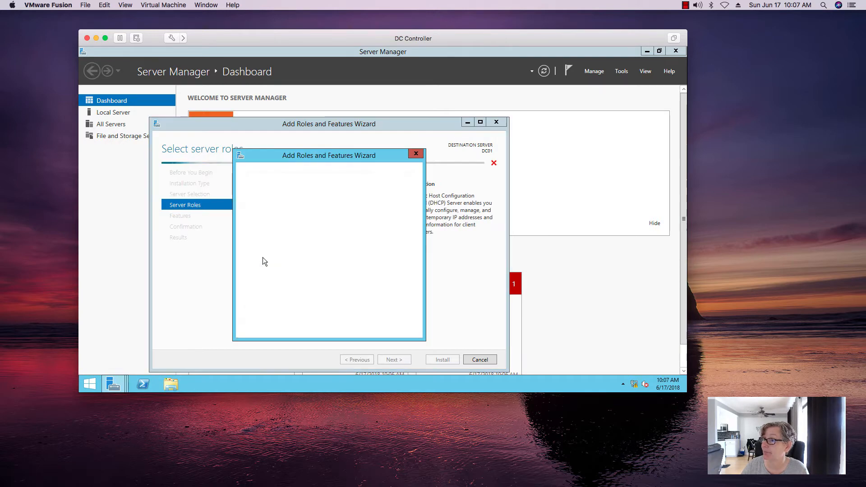
click(358, 319)
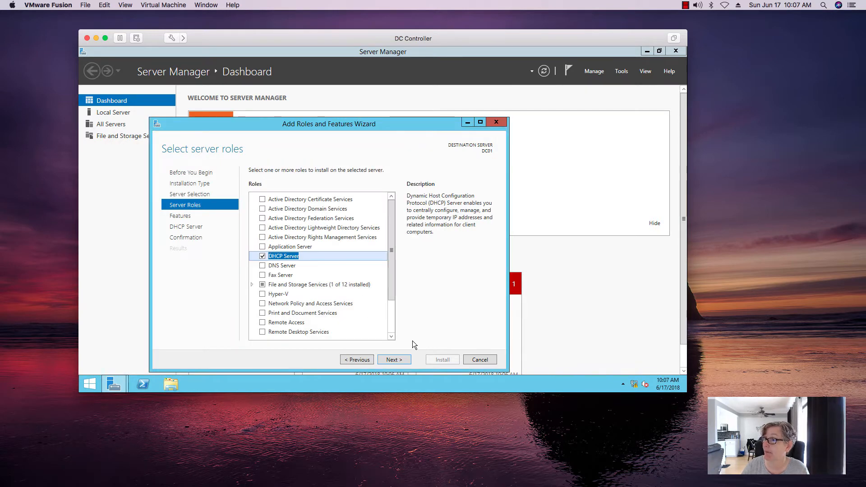
Step: Install the DHCP Server role on DC01, keeping the default feature selection
click(394, 359)
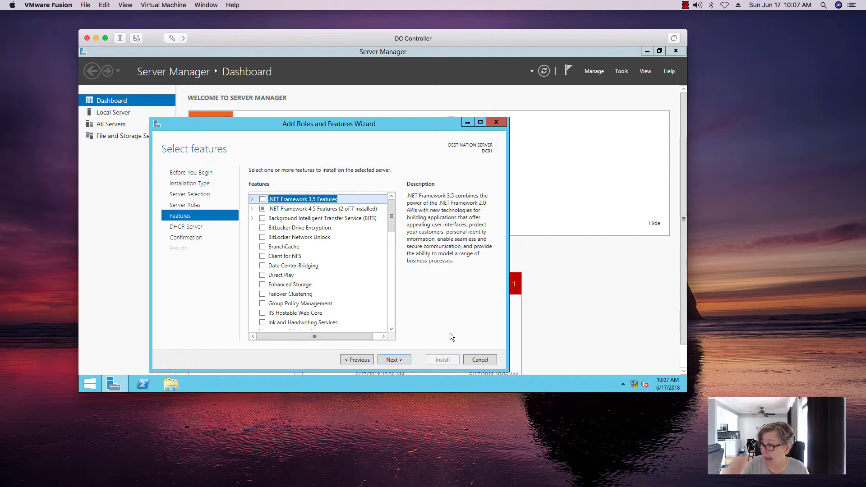
click(393, 359)
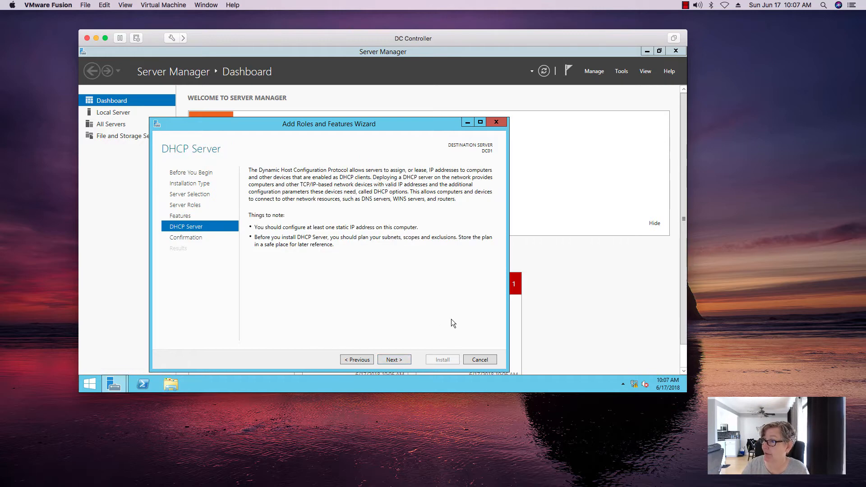
click(399, 360)
click(441, 360)
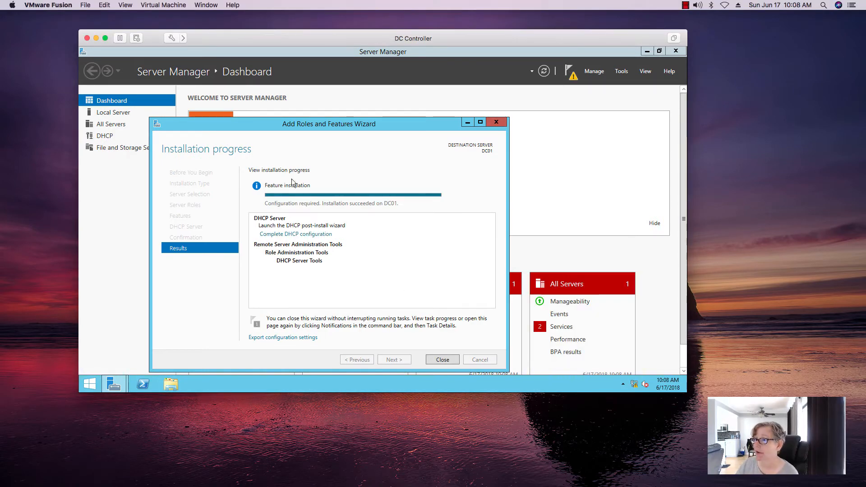
Step: Complete the DHCP post-install configuration by committing the security groups, close both wizards and check the server notifications
drag(285, 131, 320, 102)
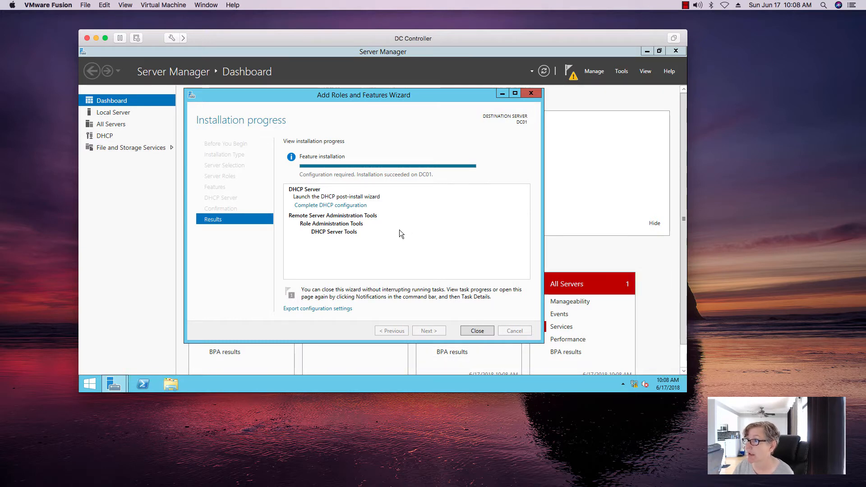
click(347, 206)
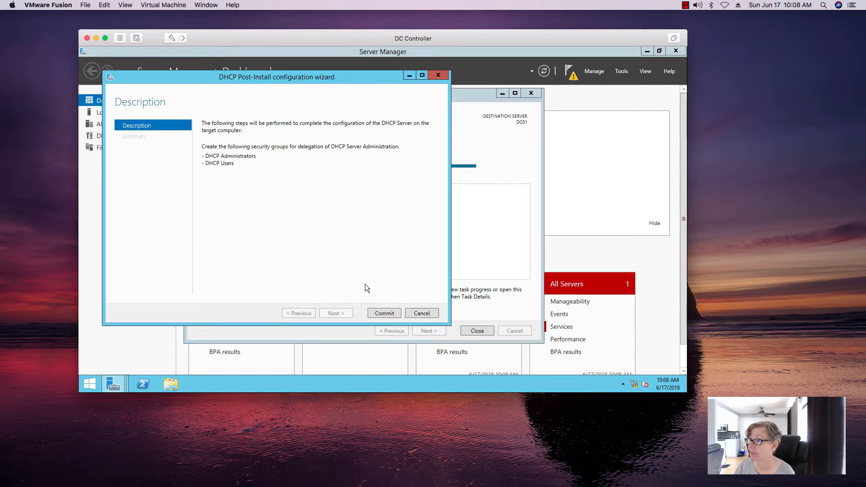
click(383, 312)
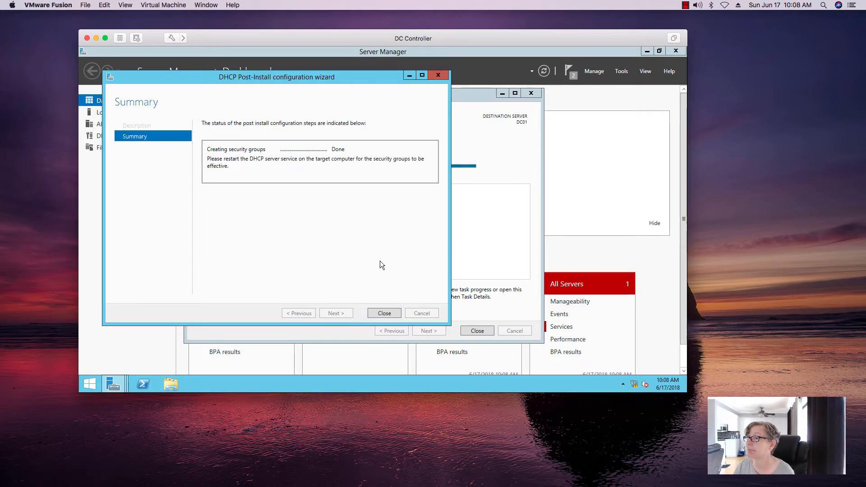
click(383, 312)
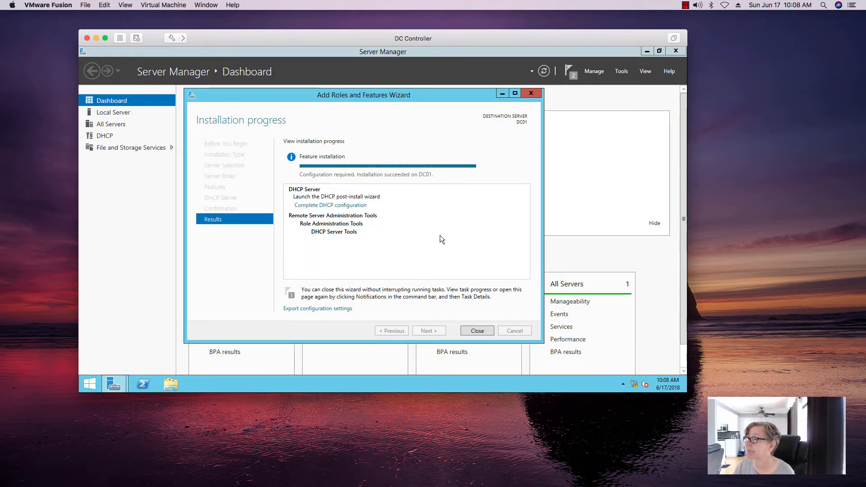
click(478, 332)
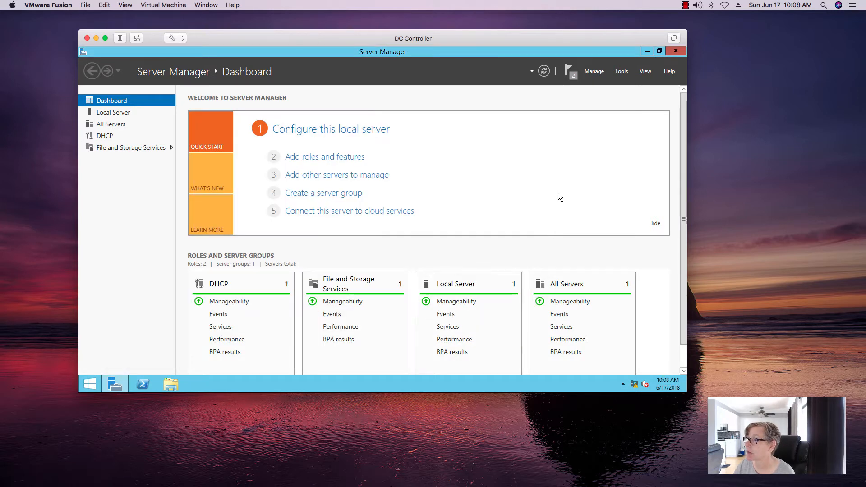
click(573, 73)
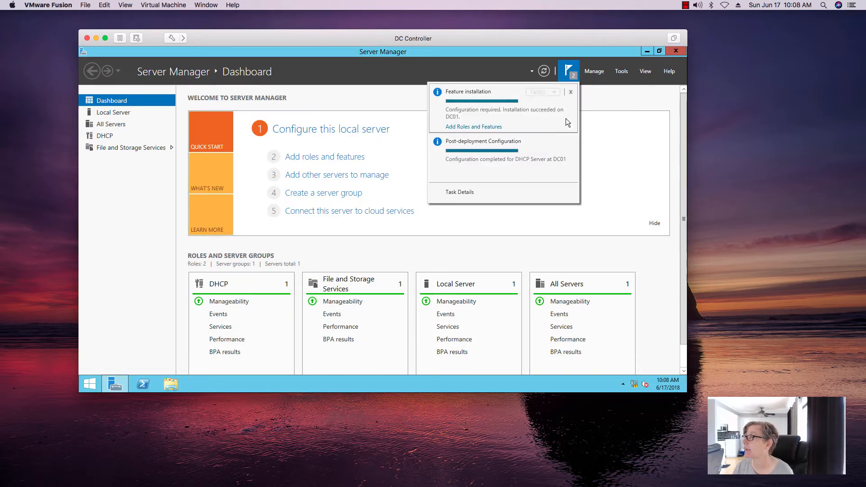
click(555, 242)
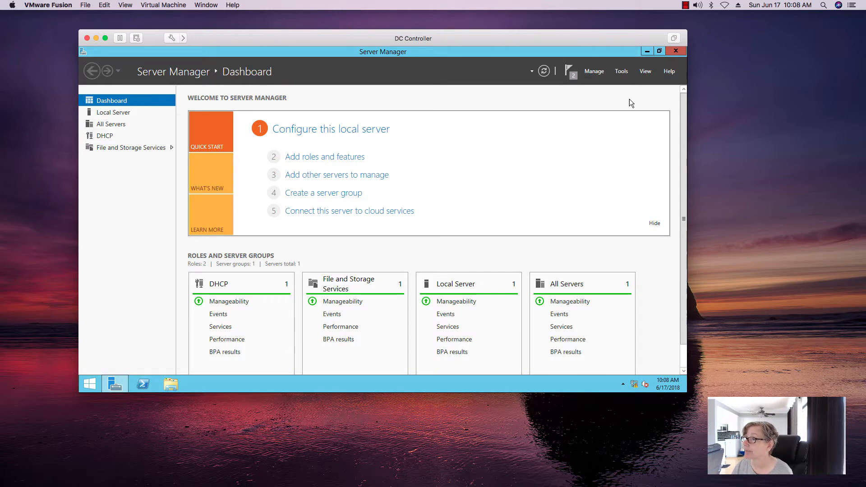
Step: Open the DHCP management console, expand dc01 down to its IPv4 node, and enlarge the window and its tree pane
click(621, 71)
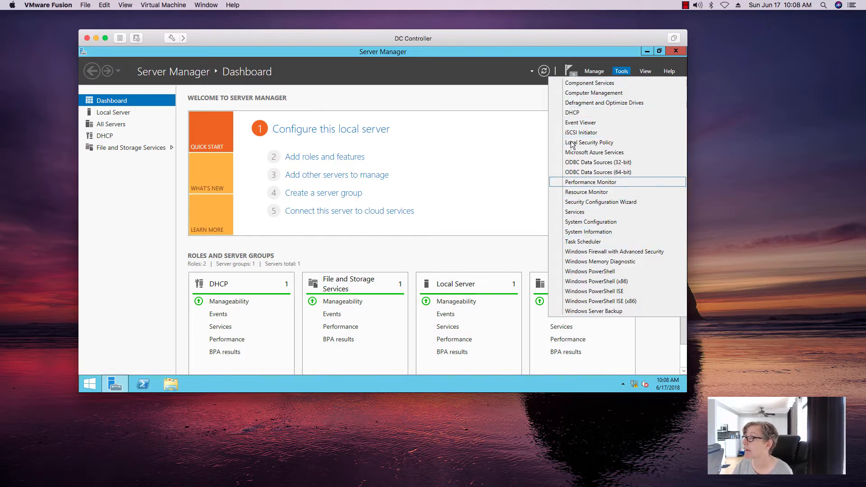
click(573, 113)
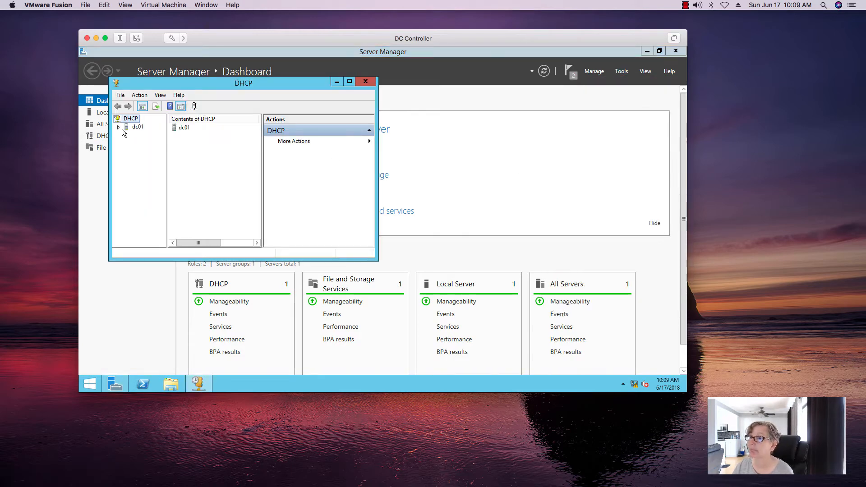
click(119, 128)
click(126, 135)
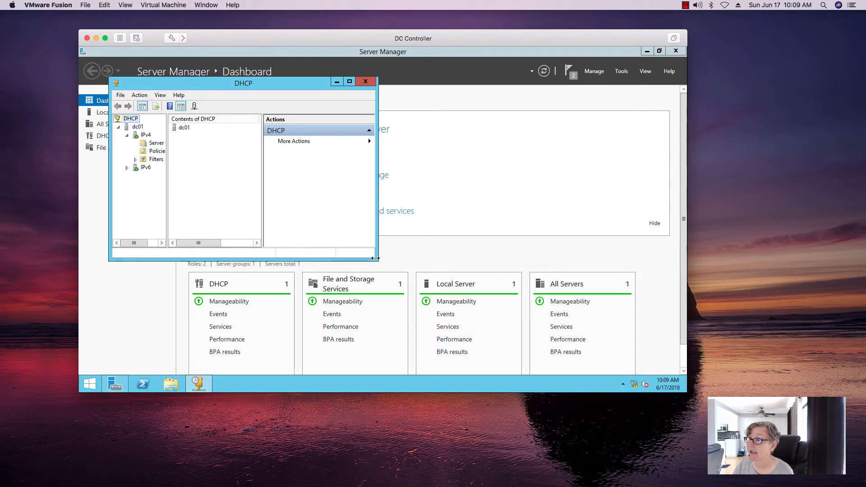
drag(375, 256, 487, 259)
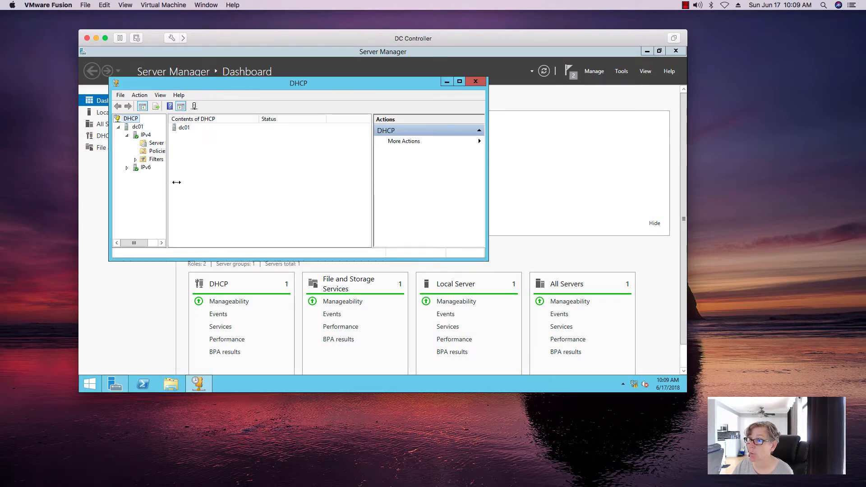
drag(172, 183, 234, 187)
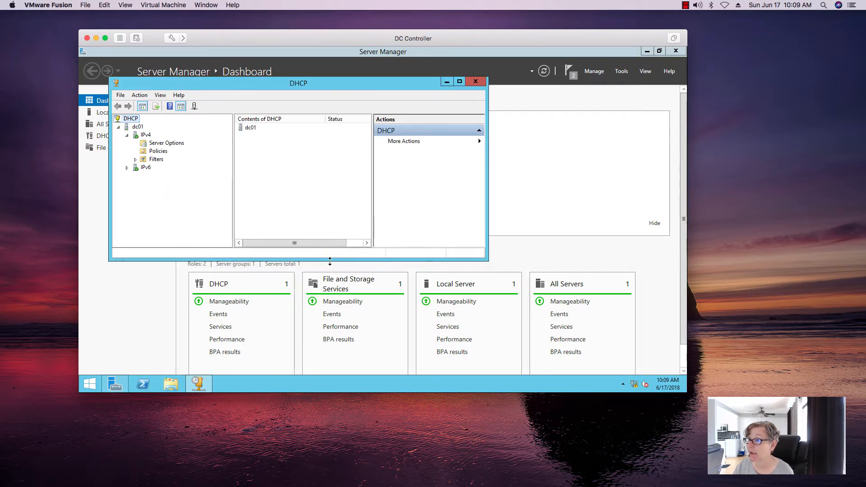
drag(330, 261, 333, 313)
drag(325, 80, 384, 70)
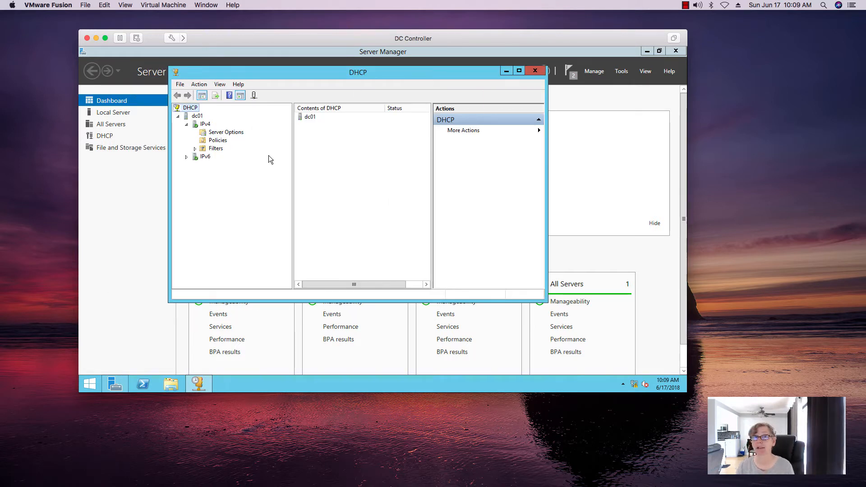
Step: Start a new IPv4 scope on dc01 and name it HomeLab, leaving the description empty
click(207, 126)
right_click(207, 126)
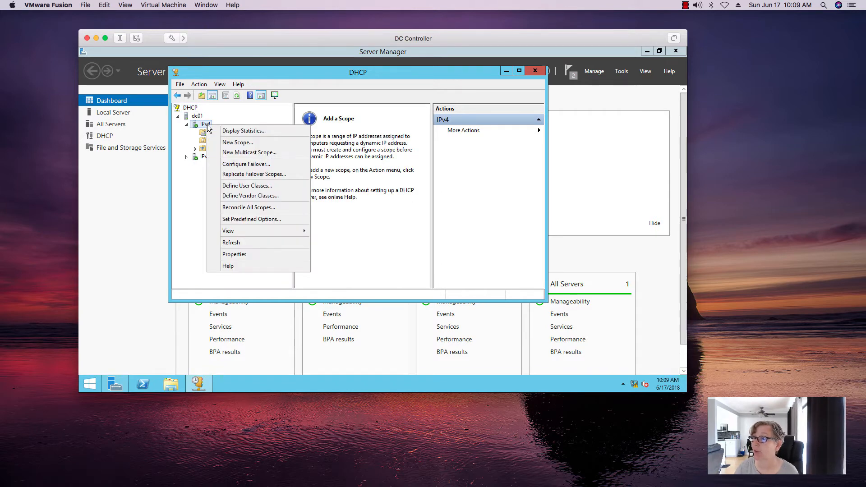
click(230, 142)
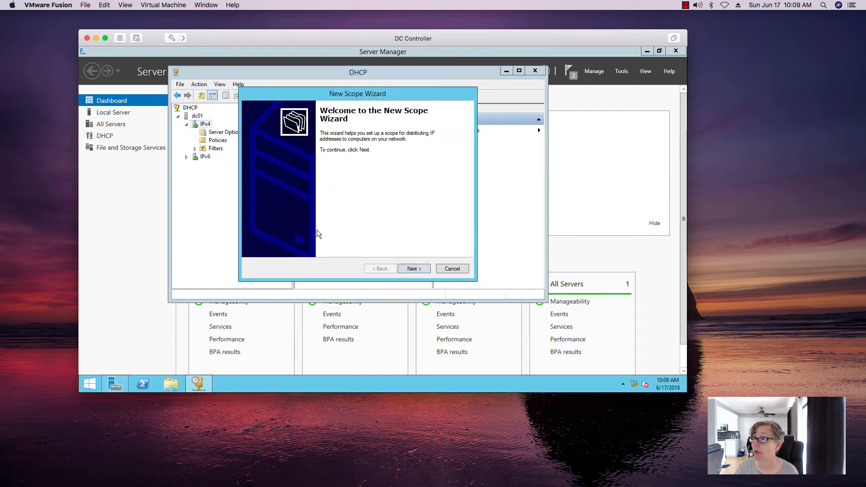
click(414, 268)
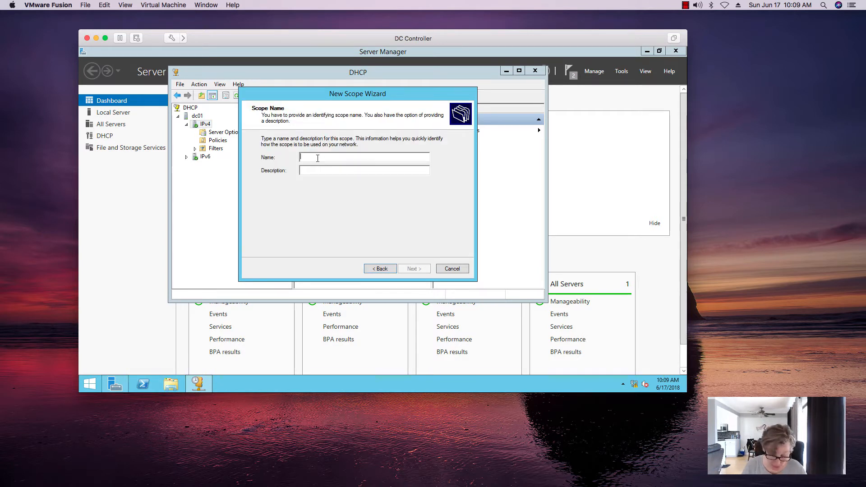
text(Home)
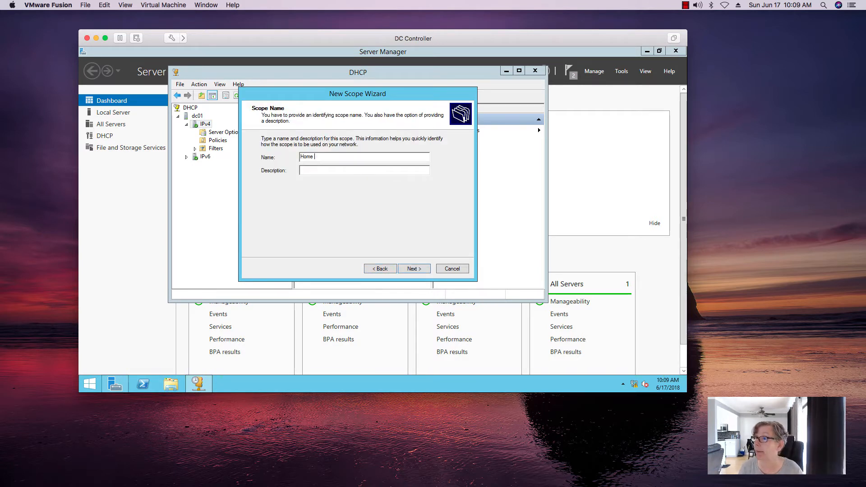
key(BackSpace)
text(Lab)
click(318, 170)
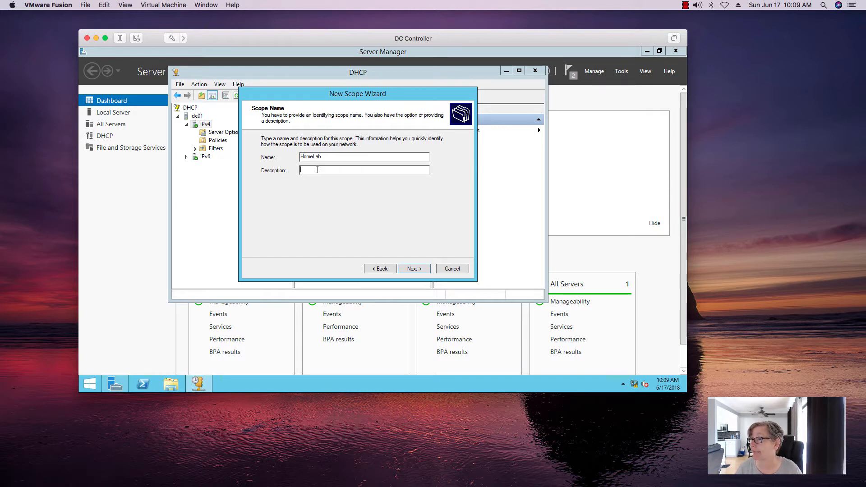
click(414, 269)
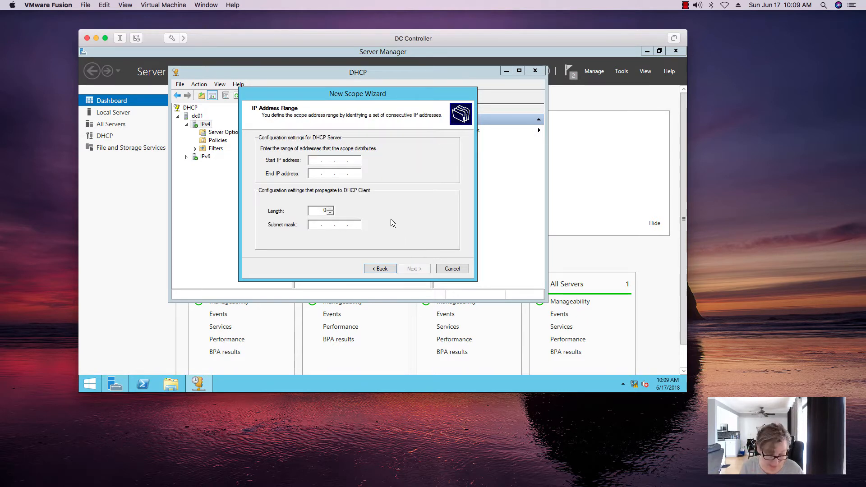
Step: Set the scope's address range from 172.16.85.100 to 172.16.85.200
text(172.)
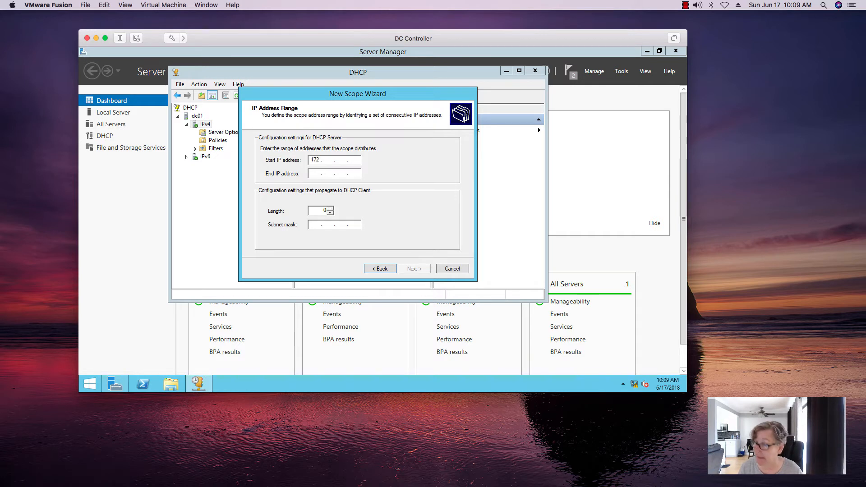
text(16 )
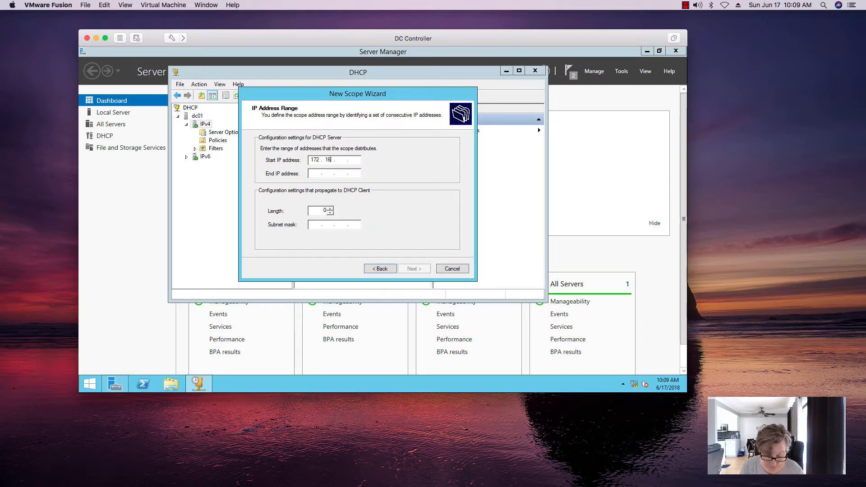
text(.85)
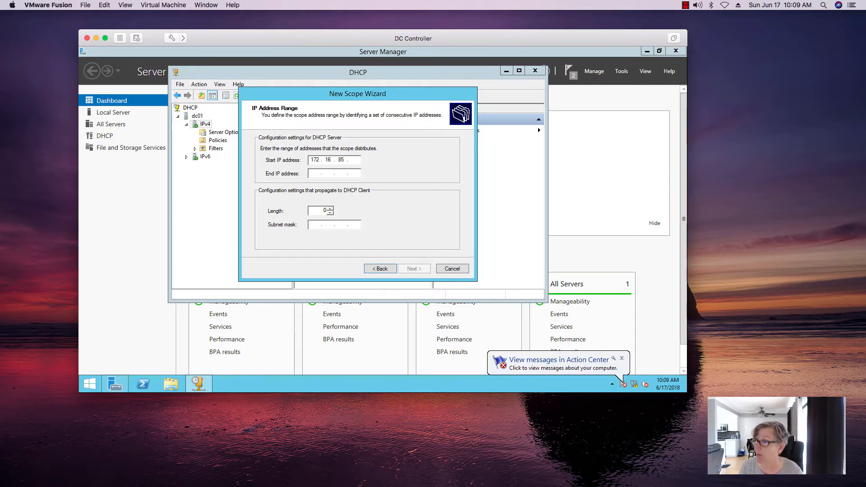
text(.)
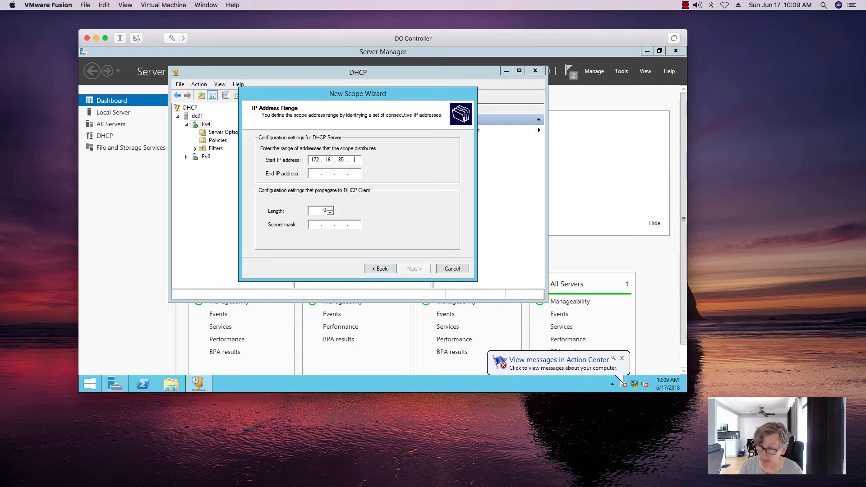
text(100)
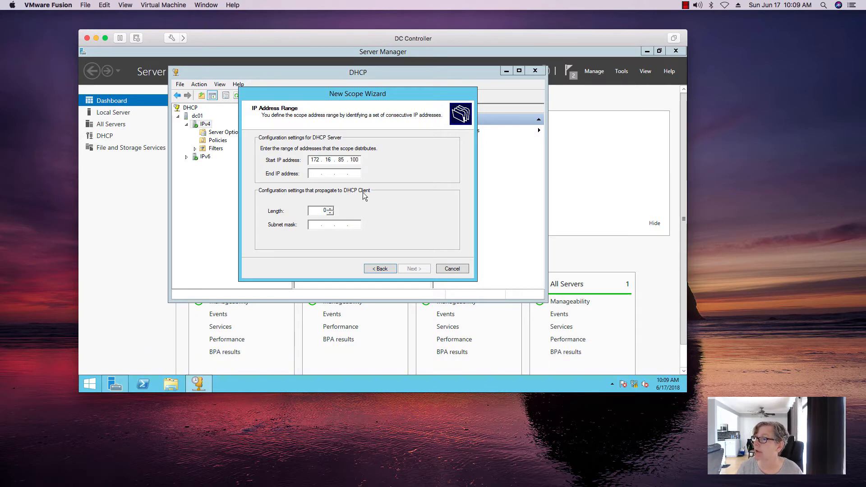
key(Tab)
text(1)
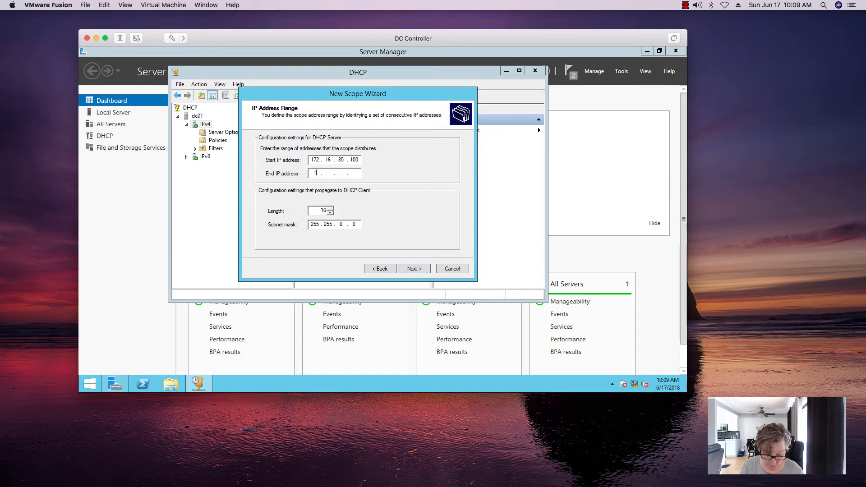
text(72 . )
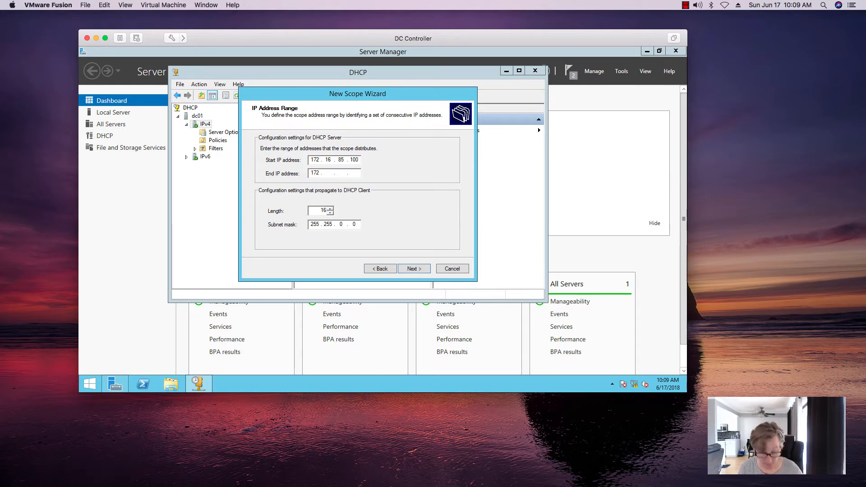
text(16 . 85 )
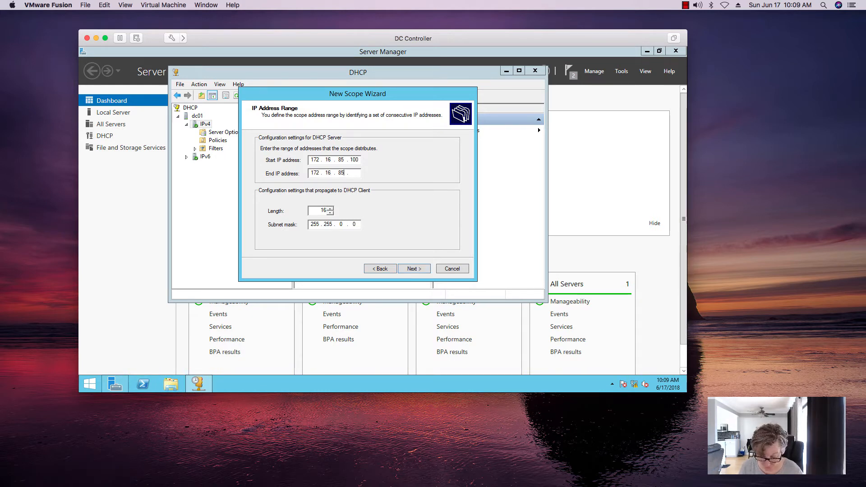
text(. 200)
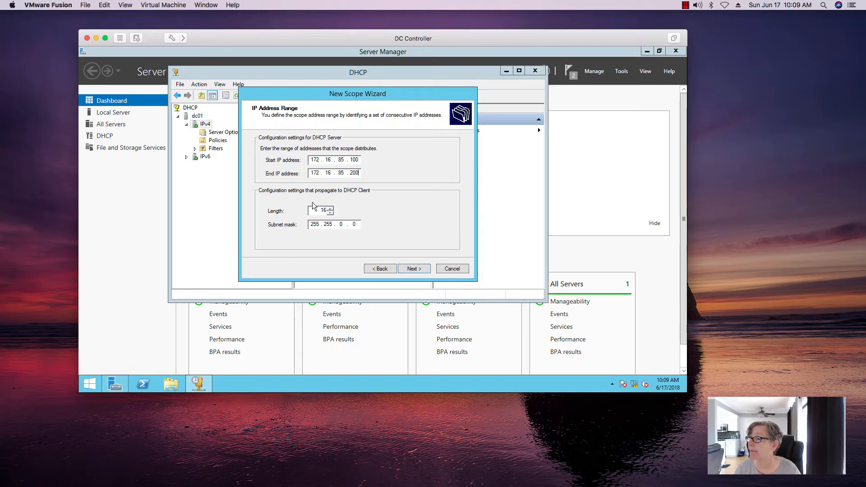
Step: Set the scope's subnet mask to 255.255.255.0 and continue to the lease duration without adding exclusions or a delay
click(343, 223)
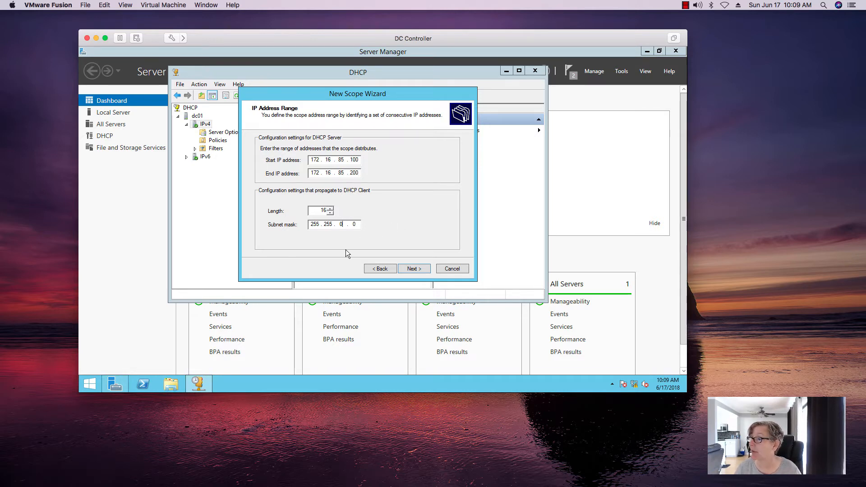
text(255 .)
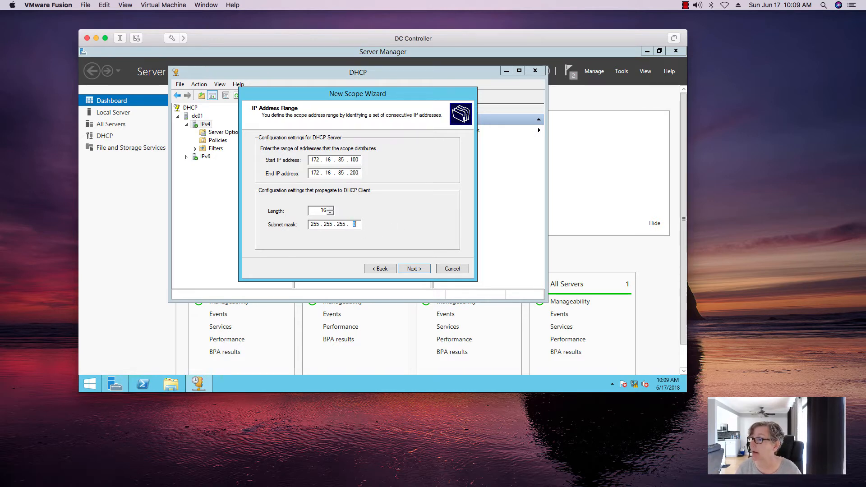
click(410, 269)
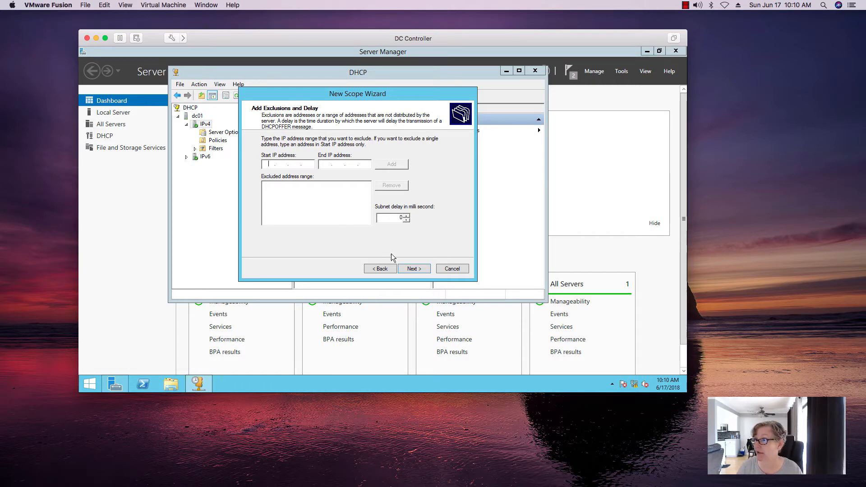
click(413, 269)
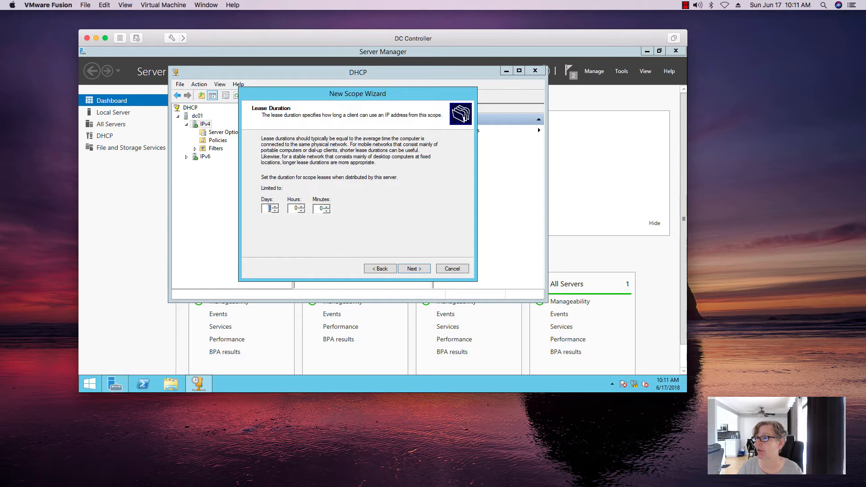
Step: Set the scope's lease duration to 30 days and choose to configure its DHCP options now
text(30)
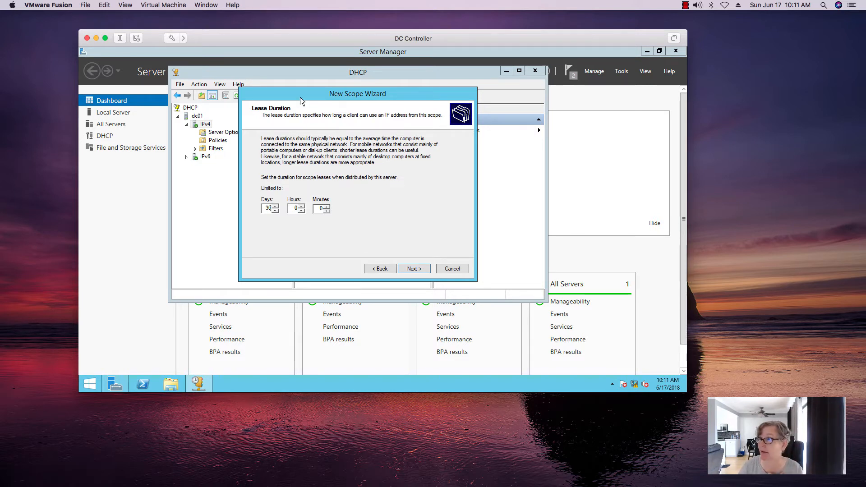
click(419, 269)
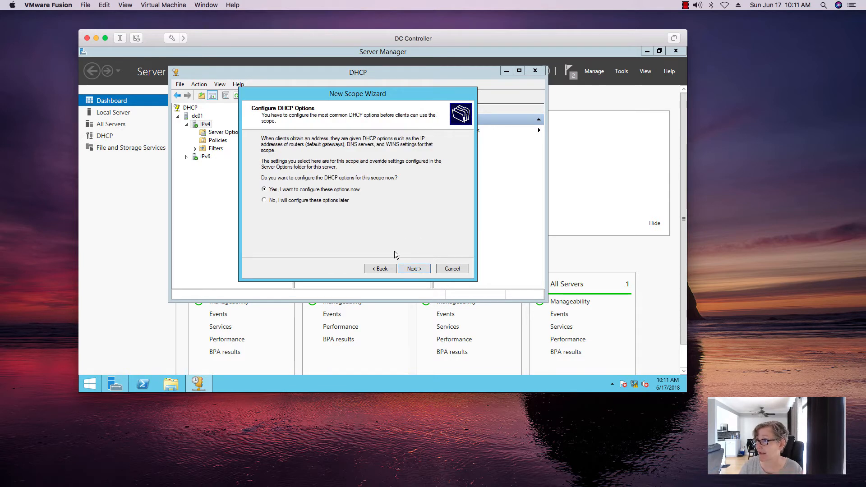
click(412, 270)
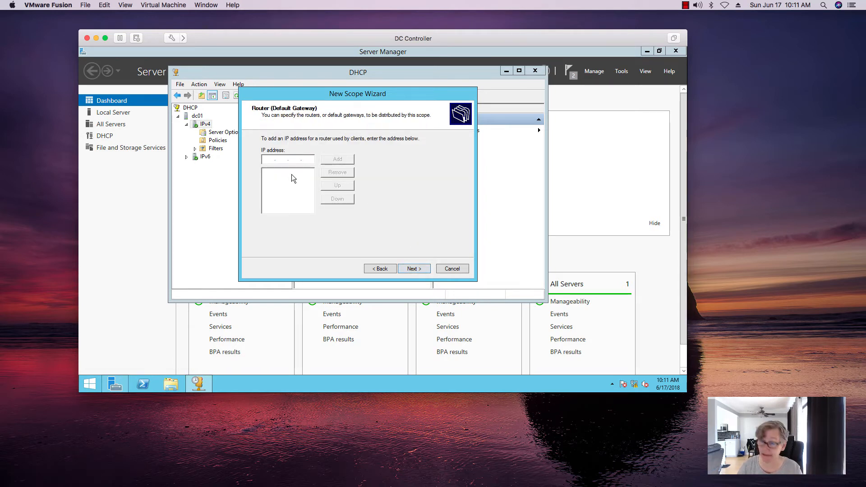
Step: Add 172.16.85.2 as the scope's default gateway and continue to the DNS settings
text(172.)
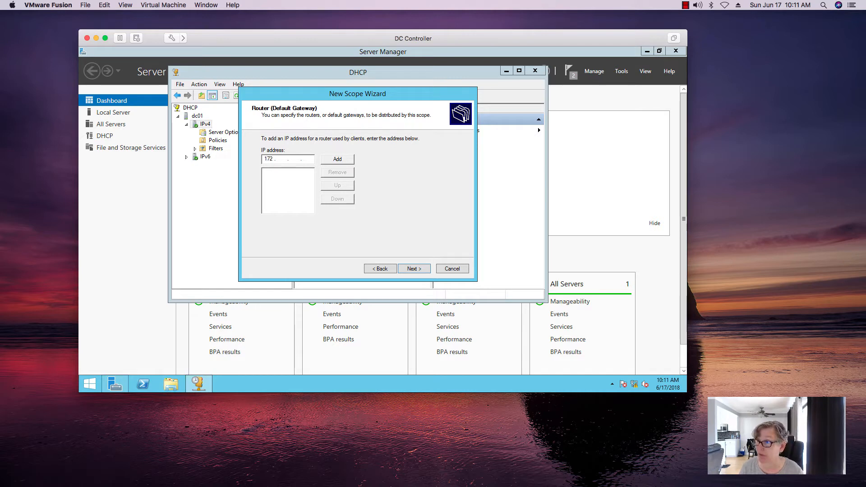
text(16.85.)
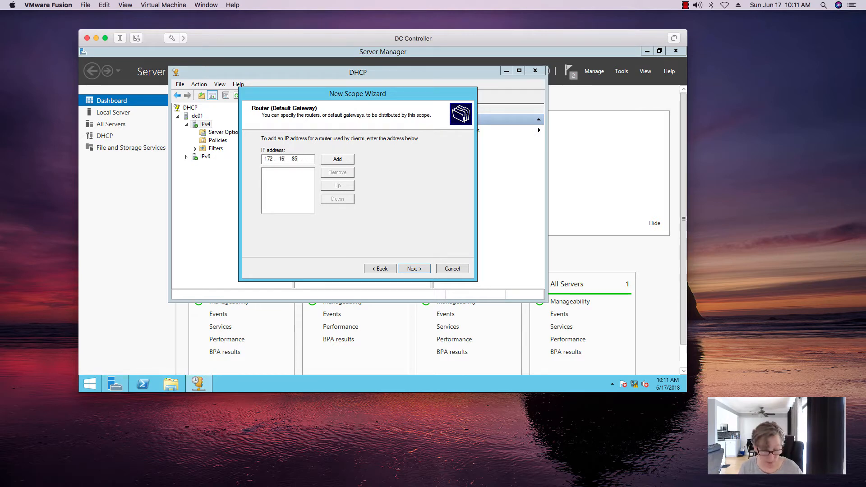
text(2)
click(334, 159)
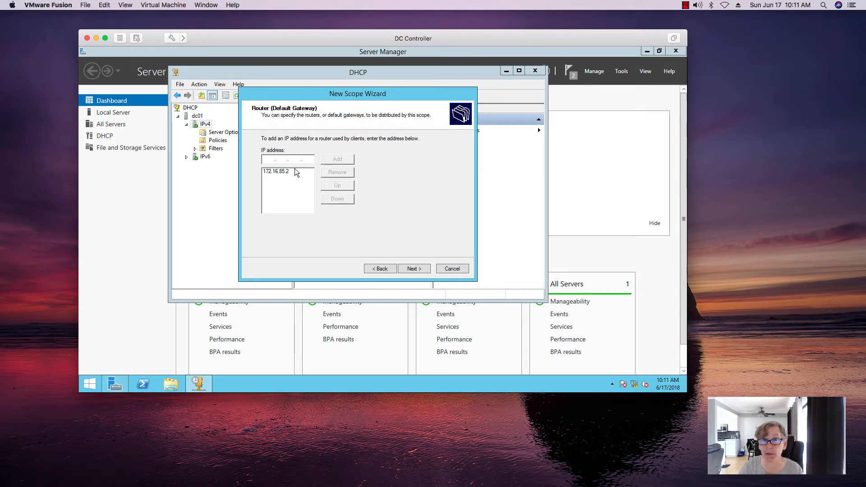
click(414, 269)
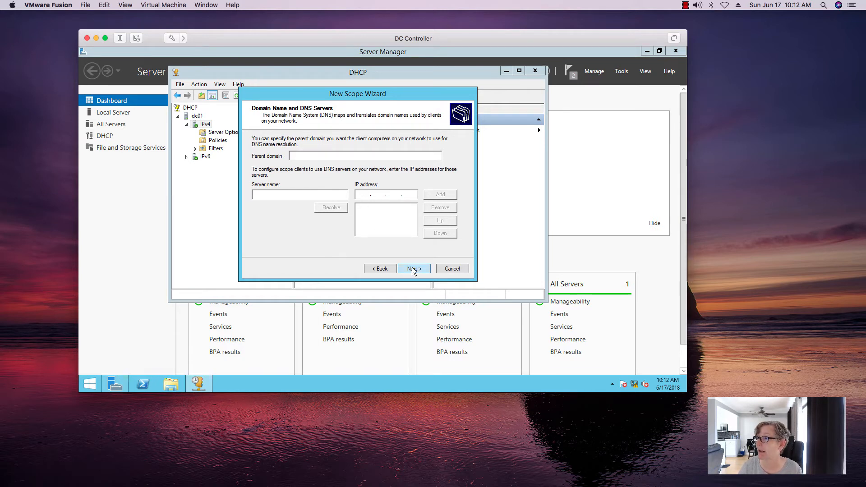
Step: Resolve server name DC01 and add its address 172.16.85.20 as the scope's DNS server, accepting it despite the validity check
click(283, 193)
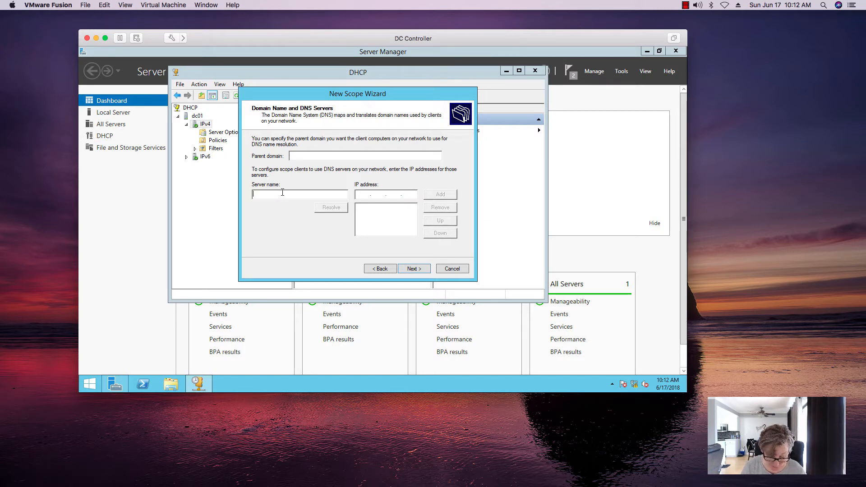
text(DC01)
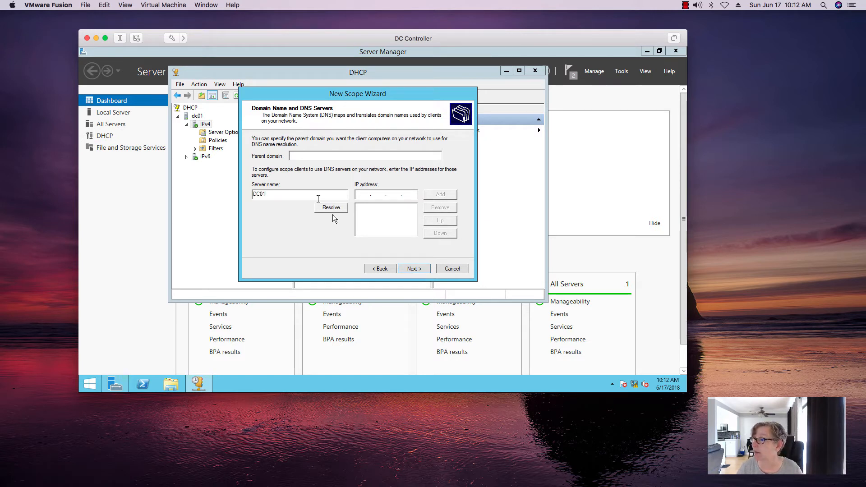
click(332, 208)
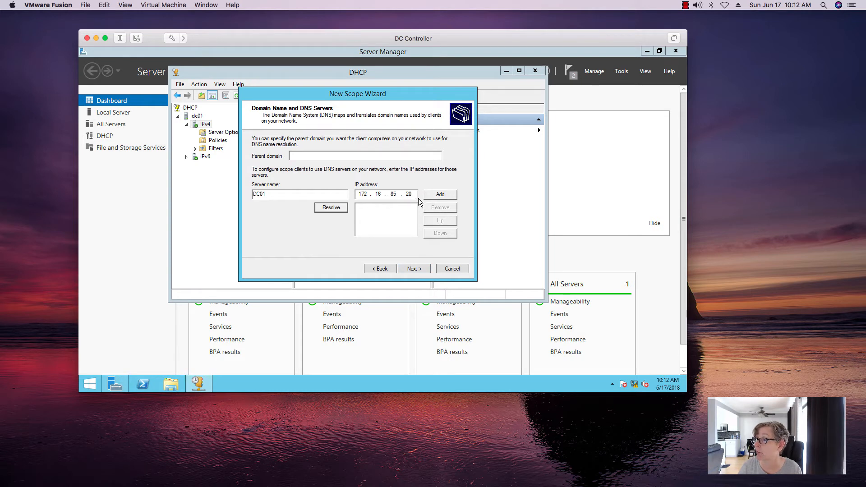
click(433, 196)
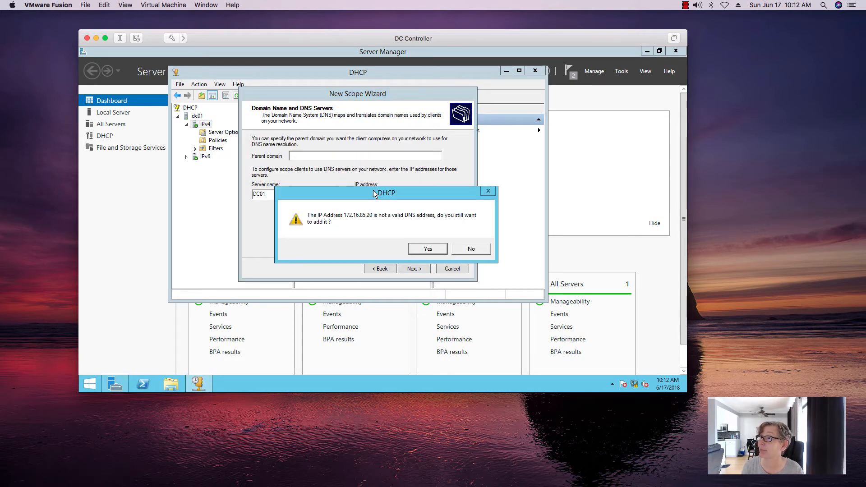
click(420, 248)
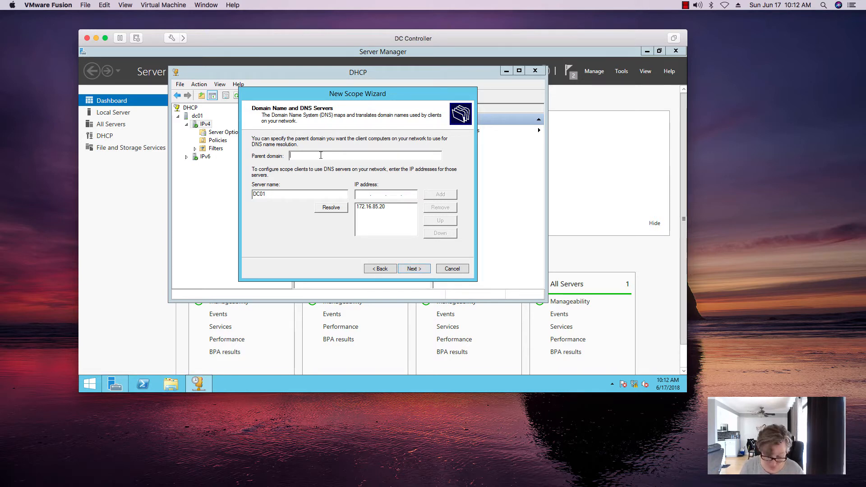
Step: Set the scope's parent domain to uni.nextech.com and continue to the WINS settings
text(uni.tech)
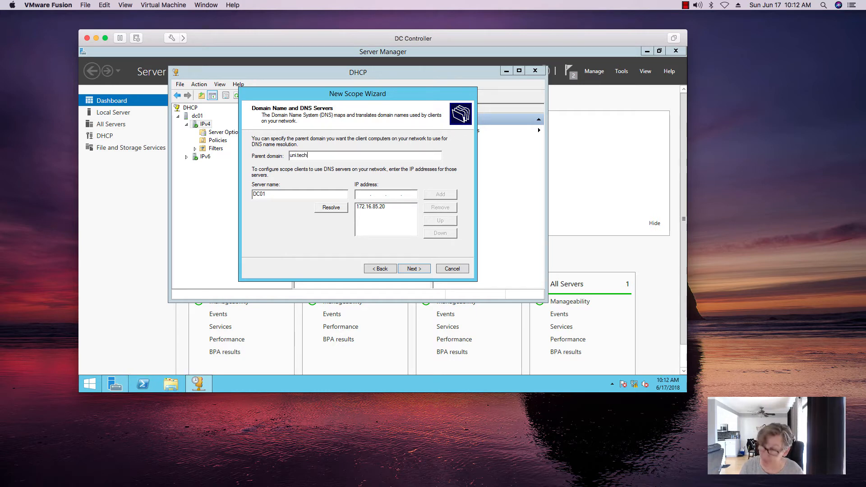
key(BackSpace)
key(BackSpace)
key(BackSpace)
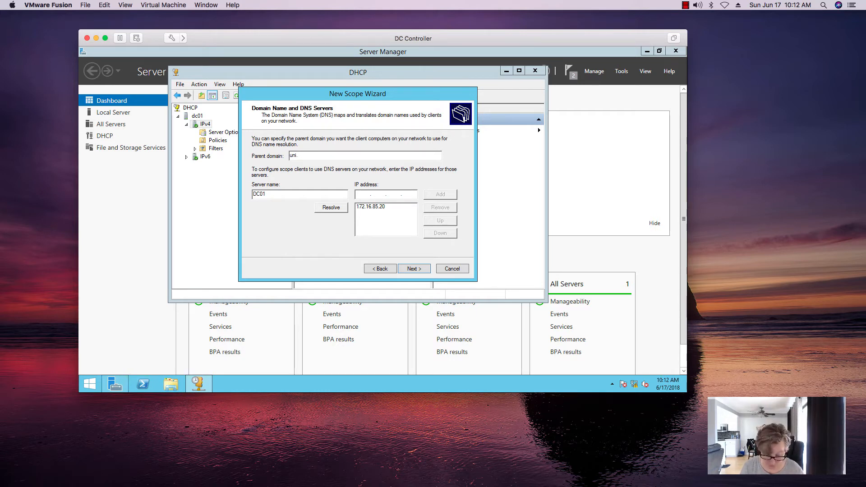
text(nextech.com)
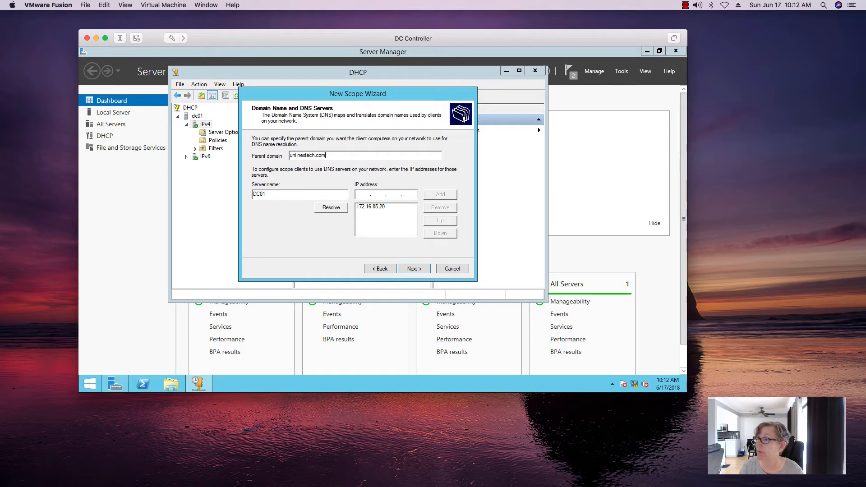
click(415, 266)
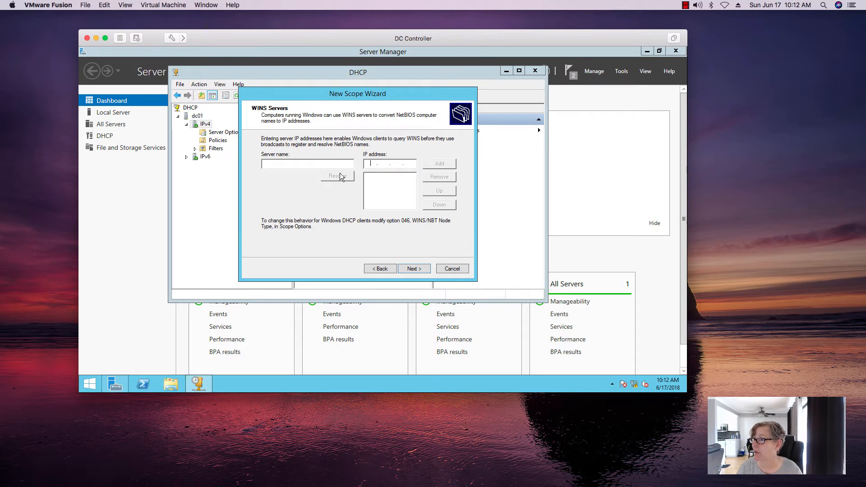
Step: Resolve DC01 and add 172.16.85.20 as the scope's WINS server, and finish creating the scope with immediate activation
click(306, 165)
text(DC01)
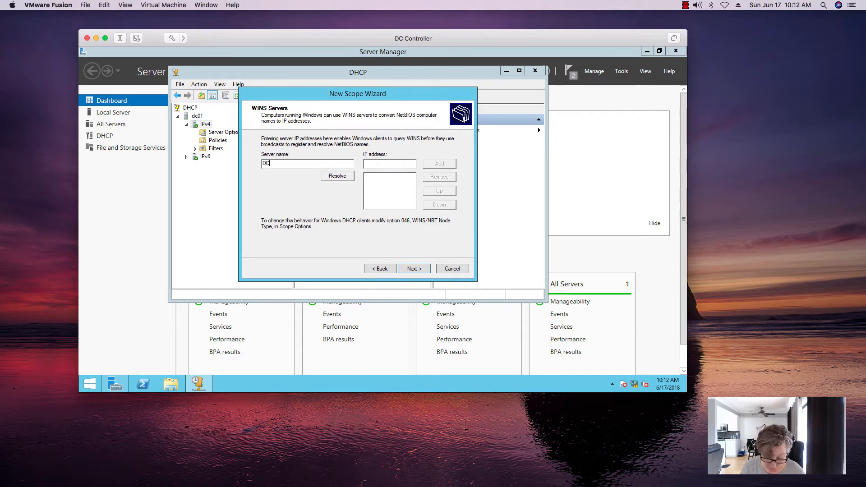
click(334, 177)
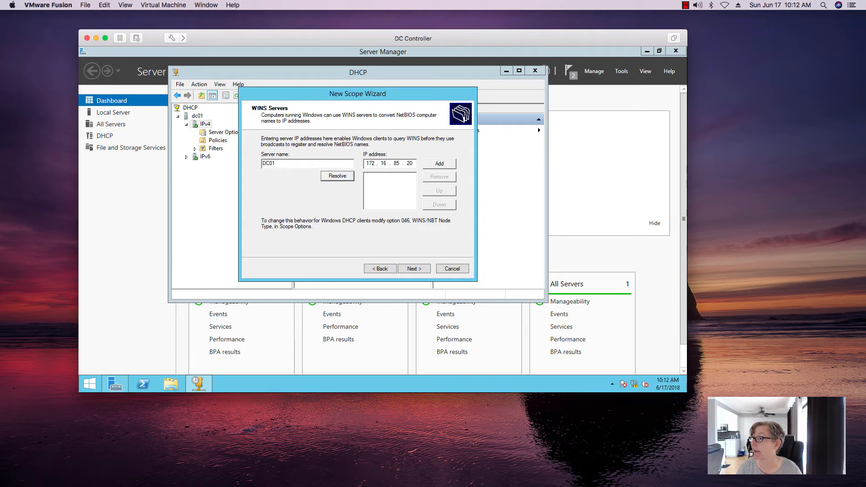
click(438, 163)
click(414, 268)
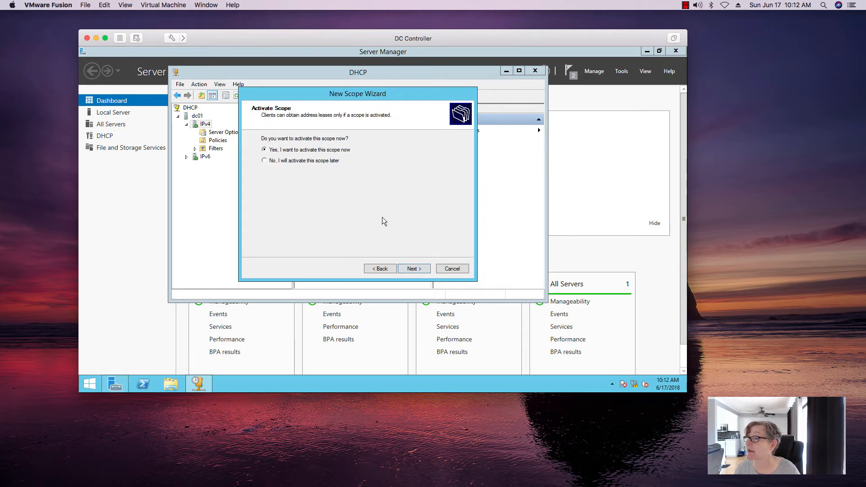
click(412, 269)
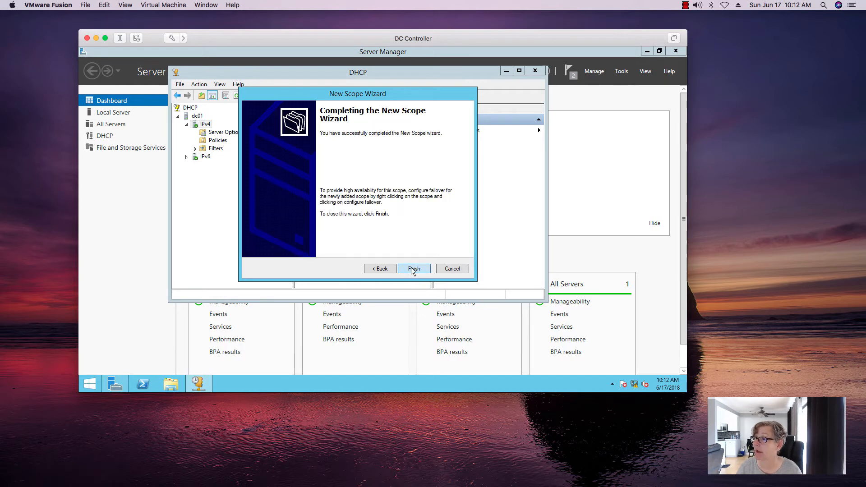
click(412, 268)
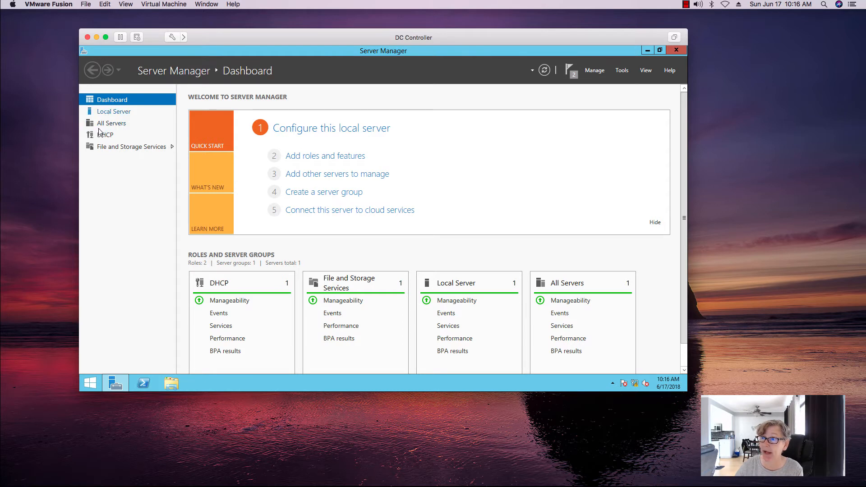
Step: Start adding roles and features from Server Manager as a role-based installation on server DC01
click(591, 72)
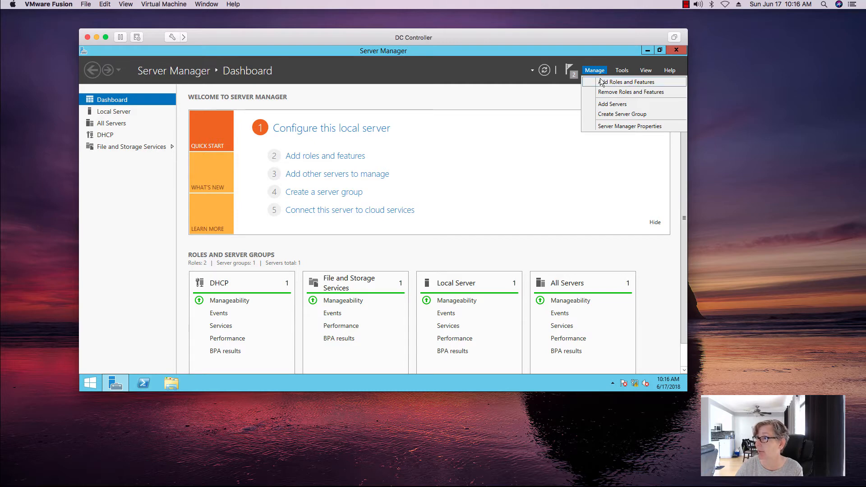
click(598, 82)
click(363, 332)
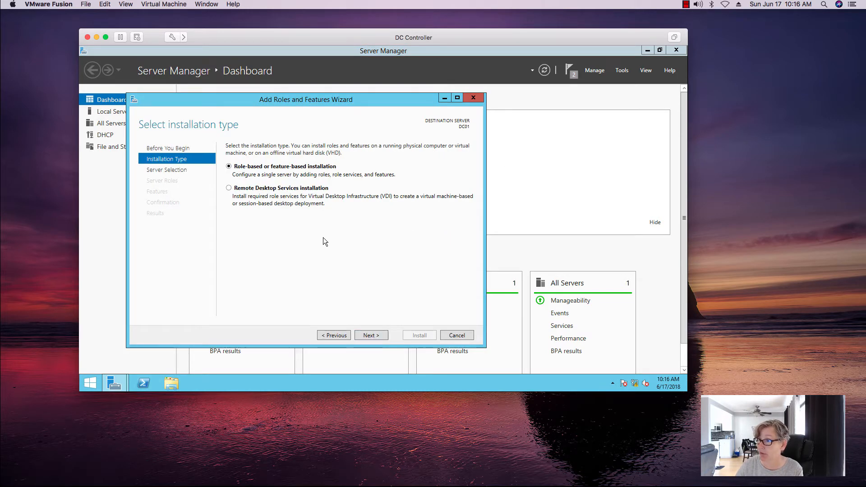
click(368, 335)
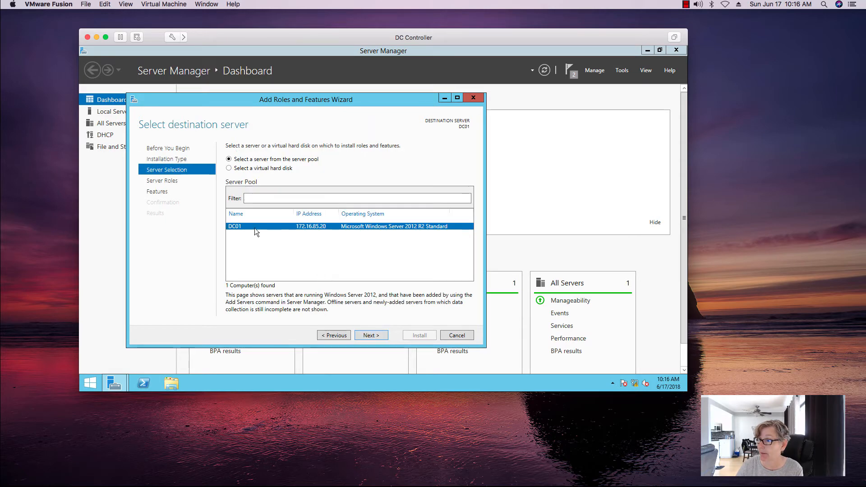
click(372, 334)
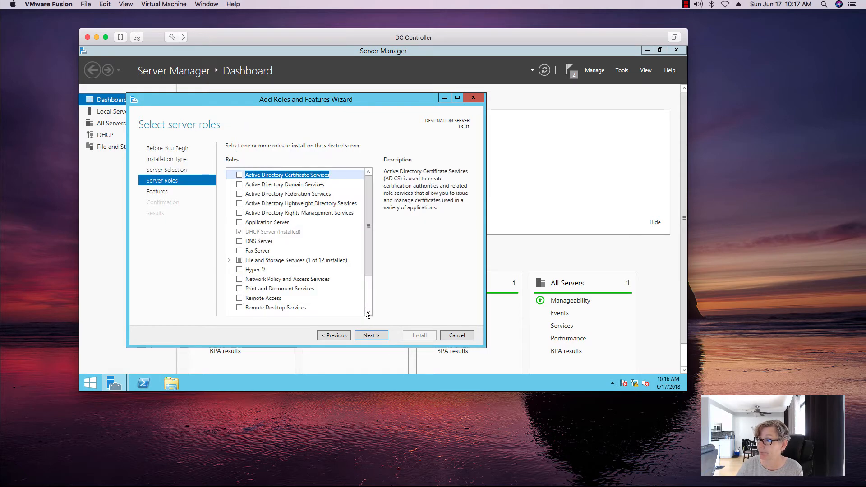
Step: Install the DNS Server role with its management tools, adding no other features, and close the wizard
click(241, 243)
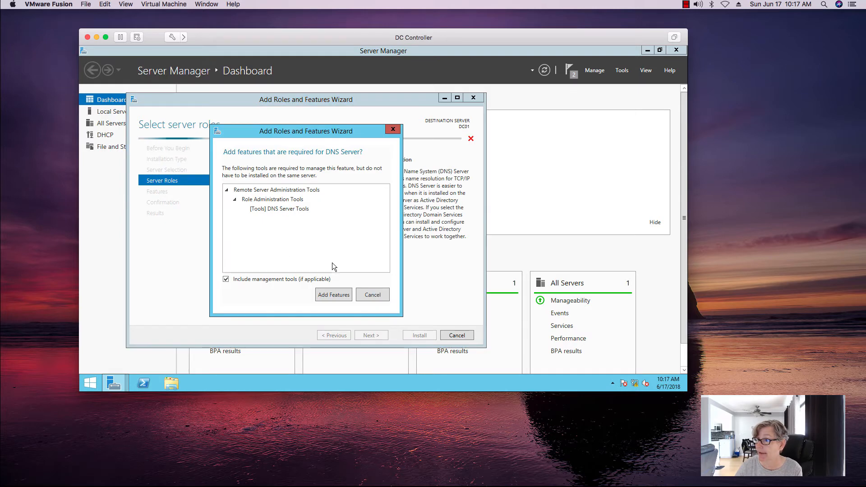
click(337, 292)
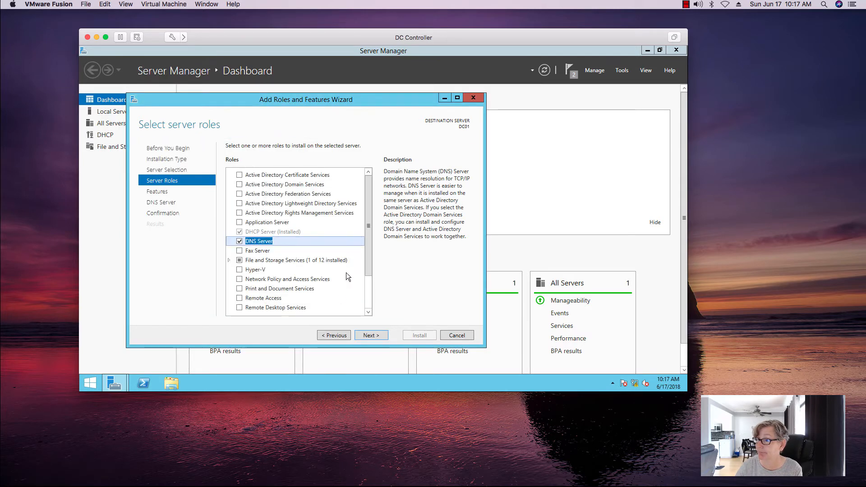
click(377, 335)
click(369, 335)
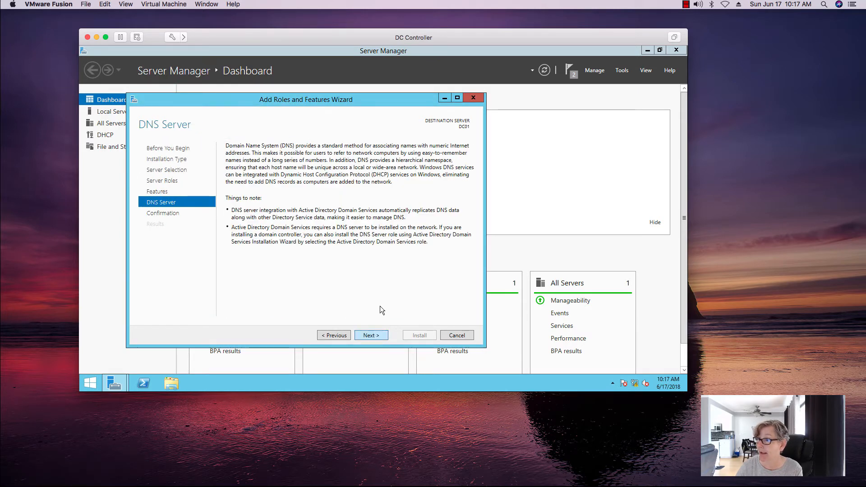
click(372, 335)
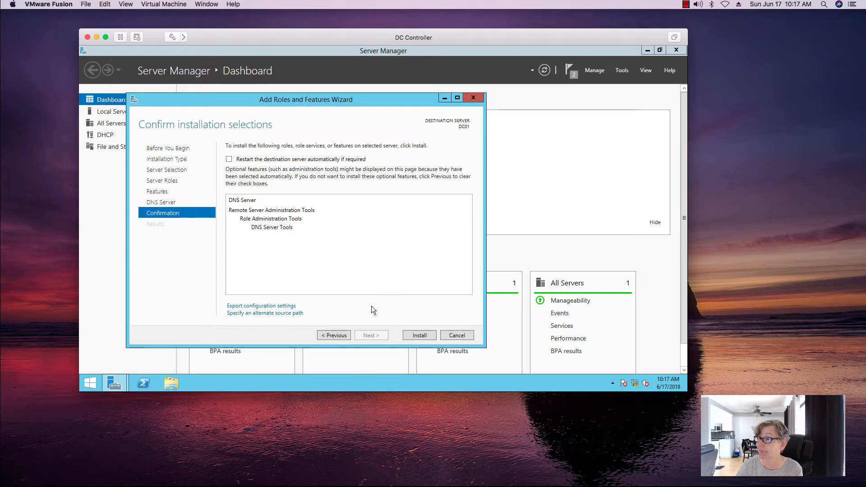
click(414, 336)
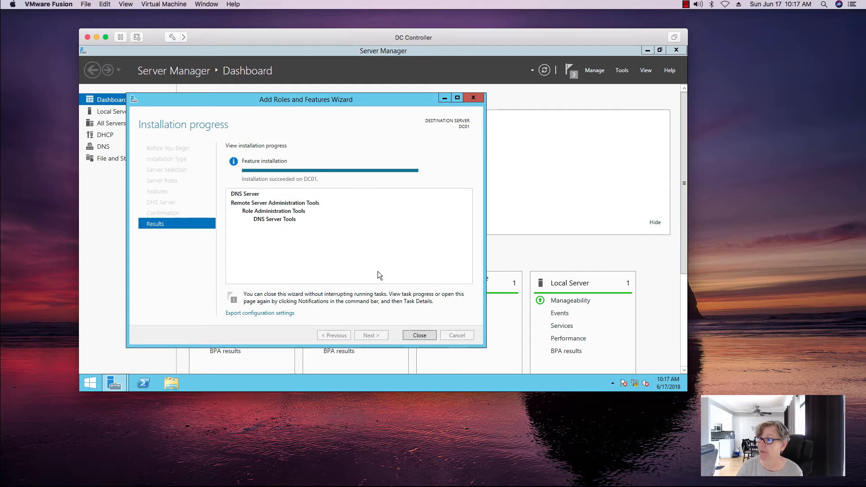
click(419, 335)
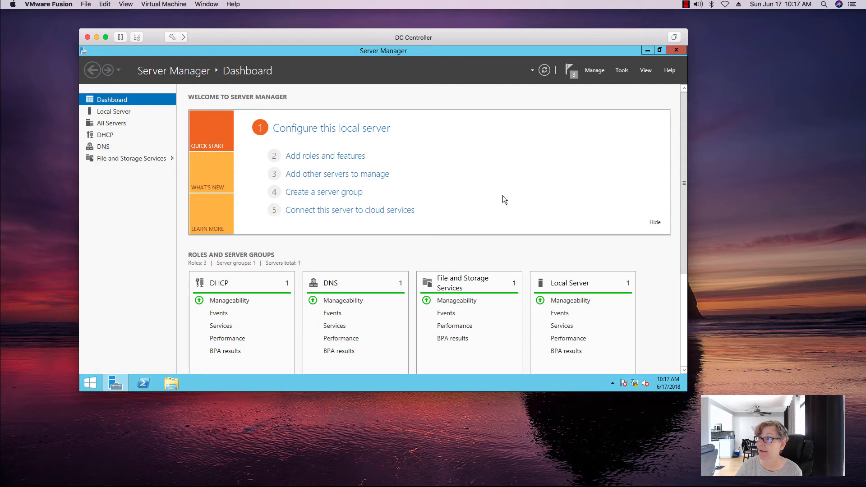
Step: Check the Server Manager notifications, and open the DNS management console with the DC01 node expanded
click(572, 76)
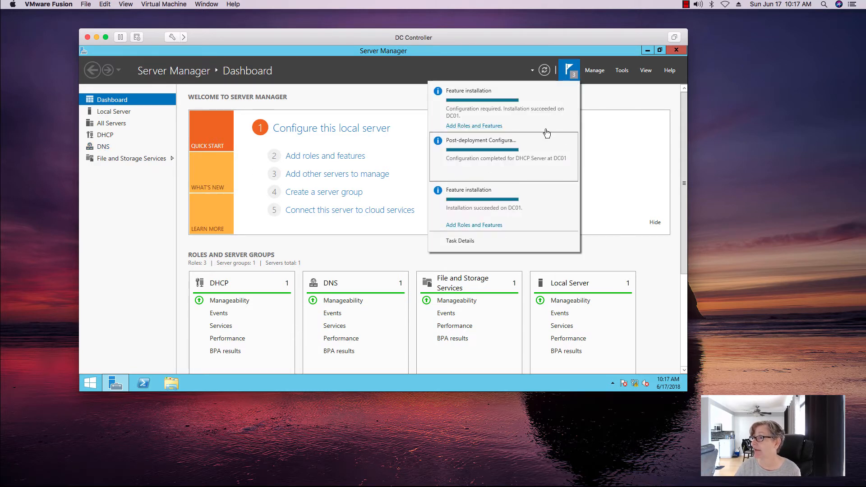
click(619, 72)
click(621, 71)
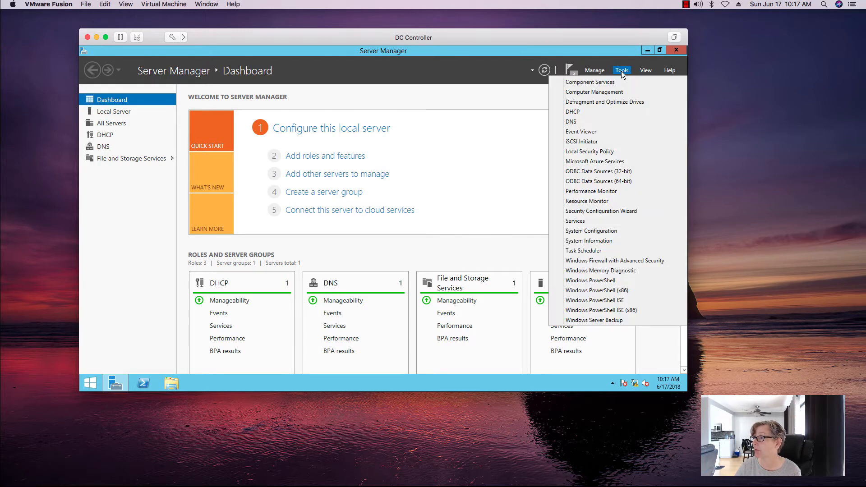
click(599, 121)
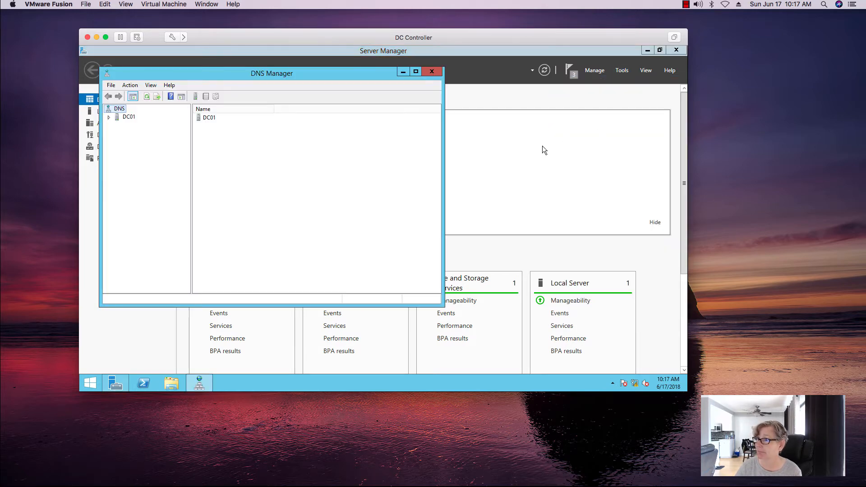
double_click(118, 117)
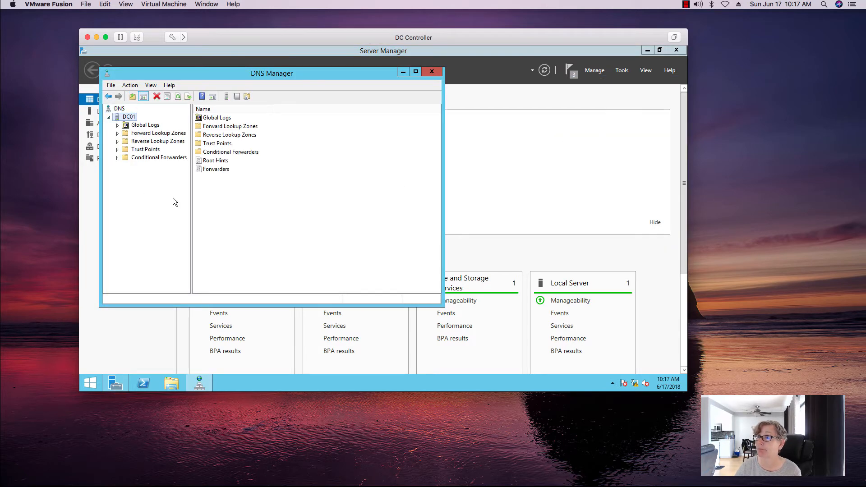
Step: Widen the DNS console tree and check the Forward and Reverse Lookup Zones of DC01 for existing zones
drag(191, 196, 227, 196)
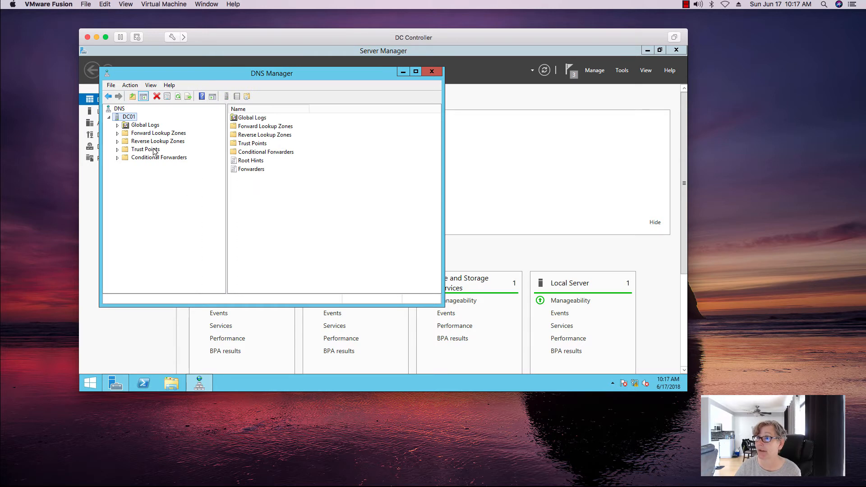
click(116, 133)
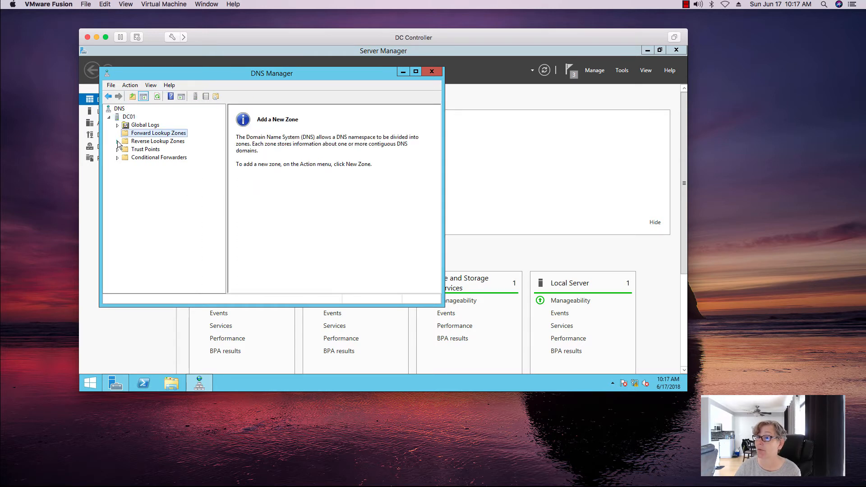
click(118, 142)
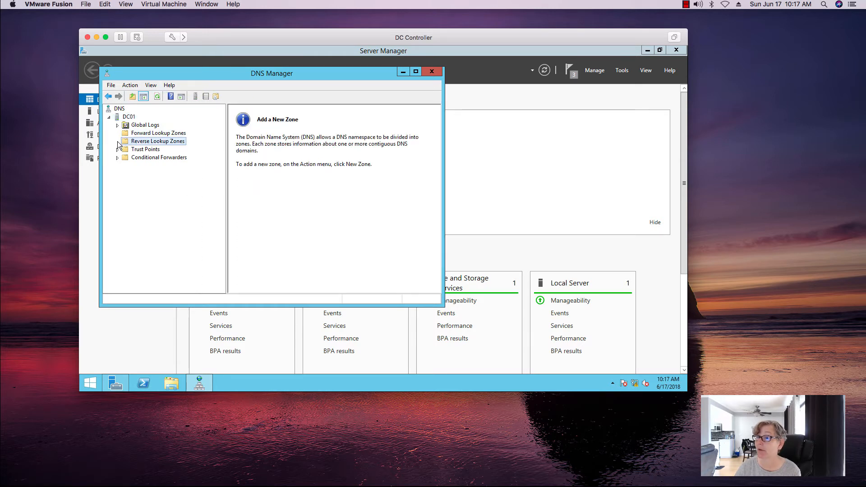
Step: Start configuring DC01 as a DNS server, creating a forward lookup zone that this server maintains
right_click(130, 118)
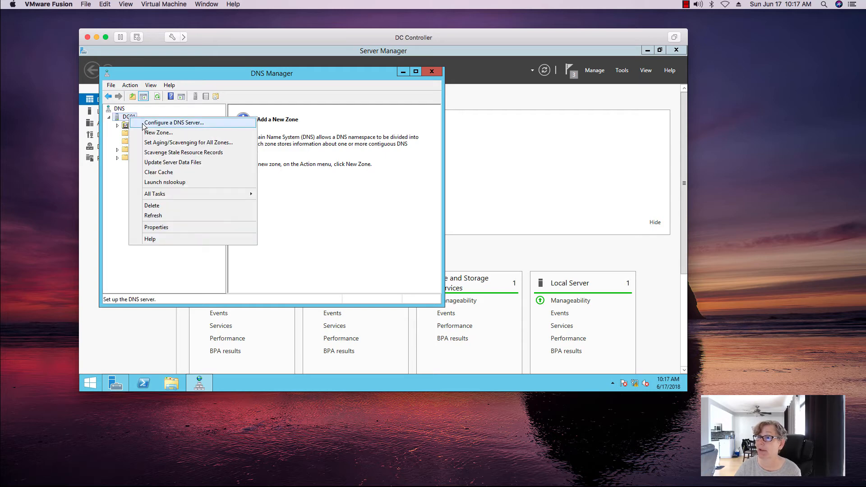
click(143, 123)
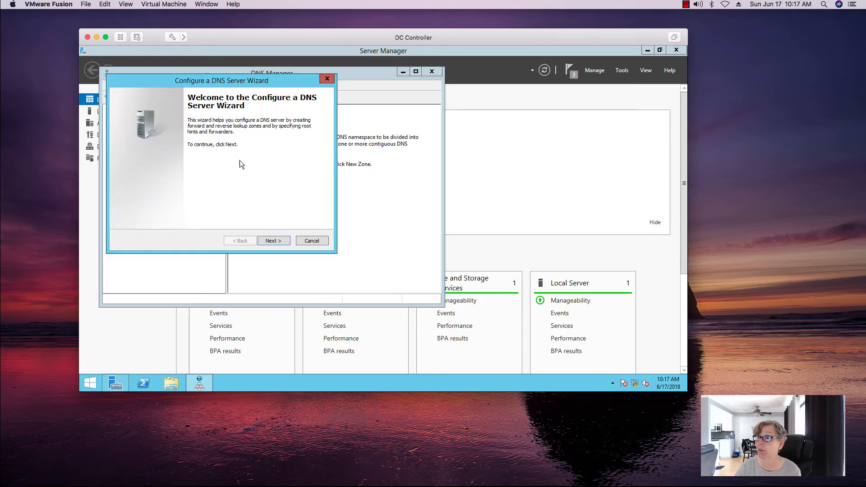
click(283, 241)
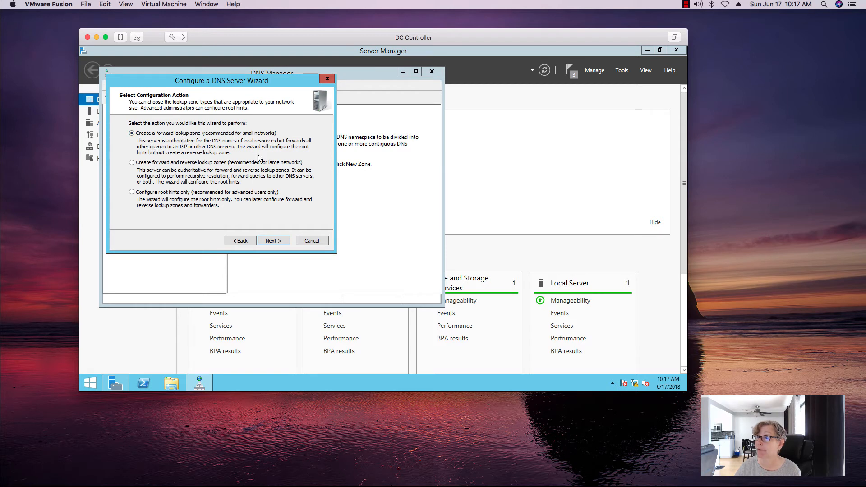
click(272, 240)
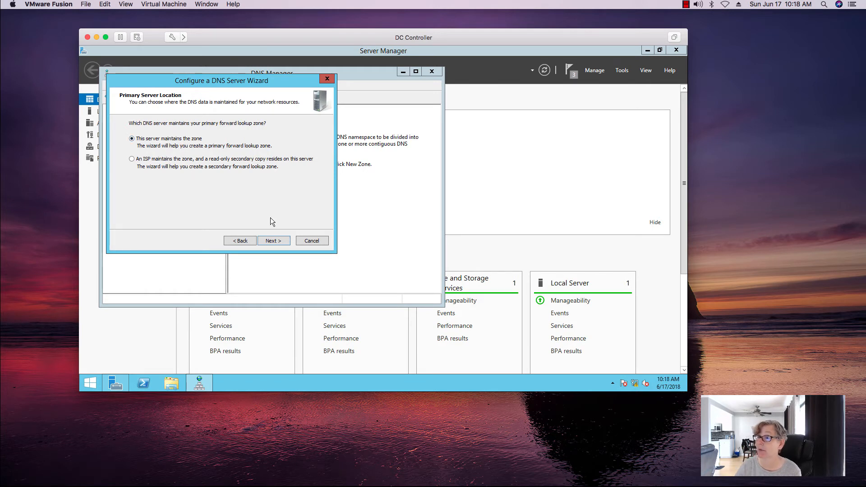
click(278, 240)
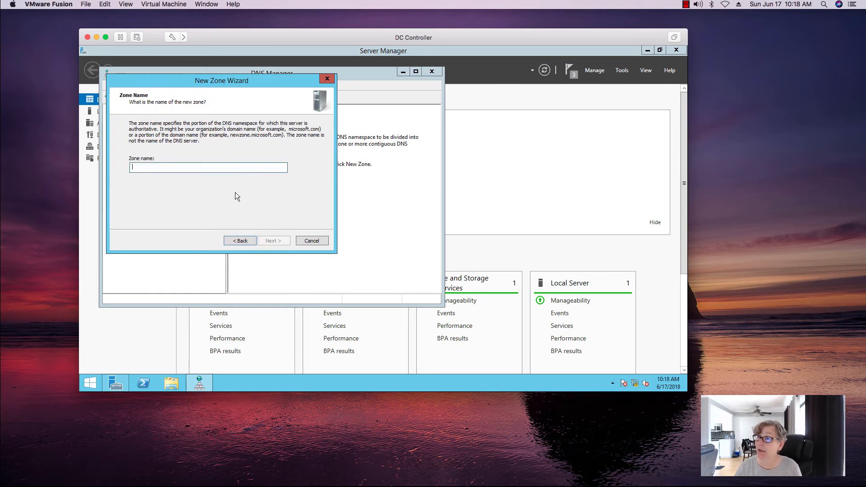
Step: Name the forward zone uni.nextech.com, with new zone file uni.nextech.com.dns and both nonsecure and secure dynamic updates allowed
text(uni.)
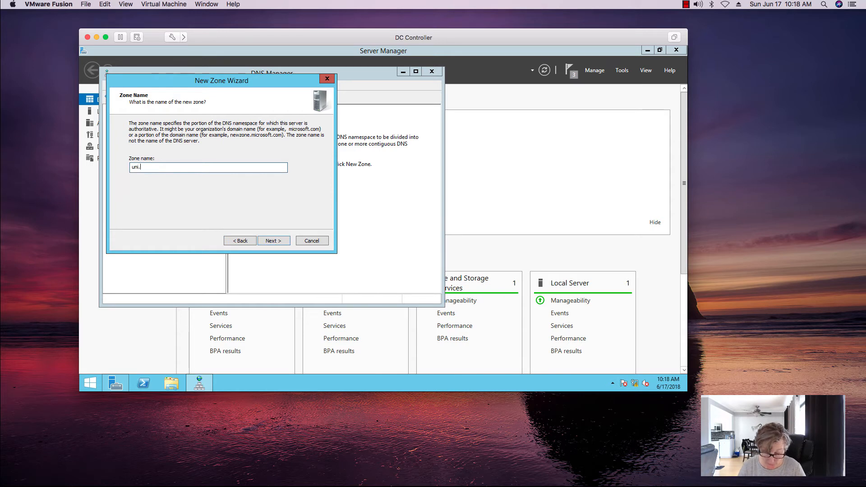
text(next)
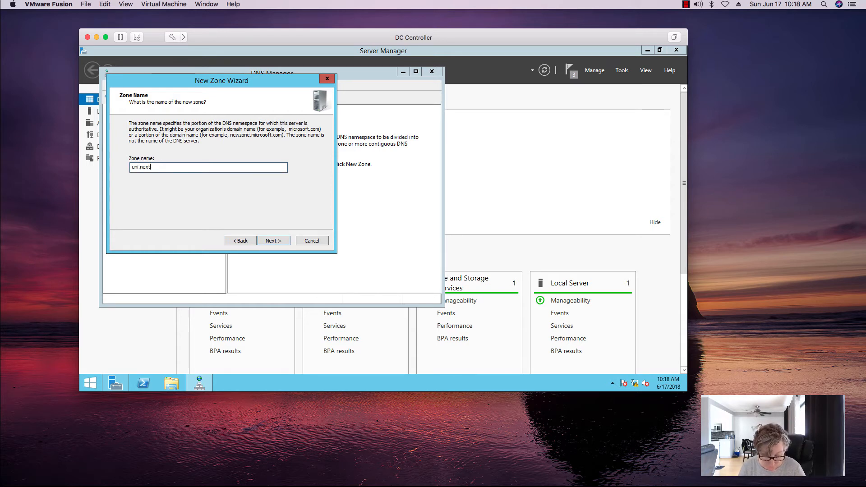
text(ech.com)
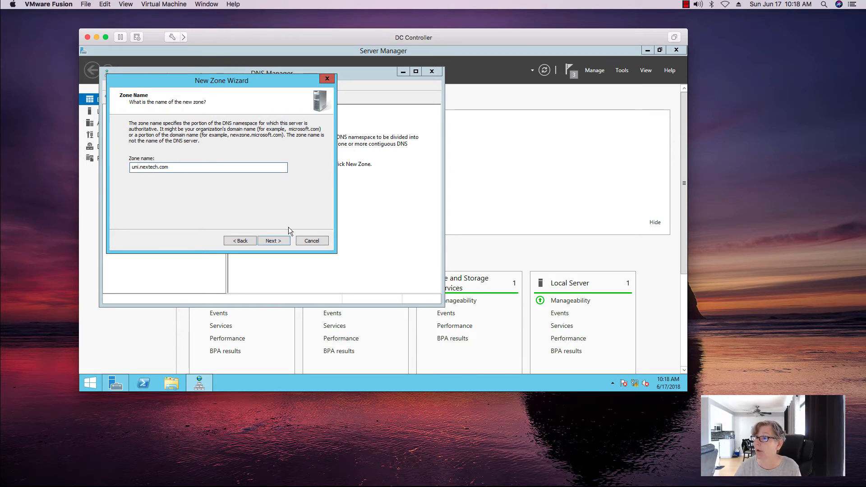
click(280, 242)
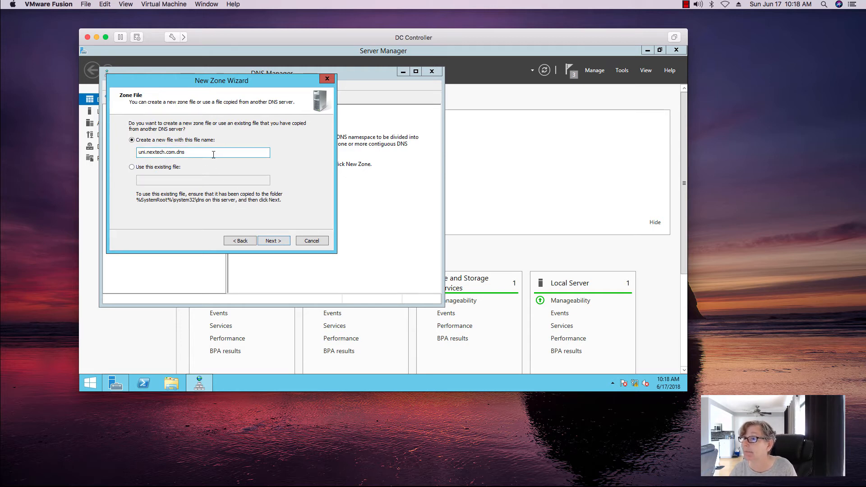
click(274, 240)
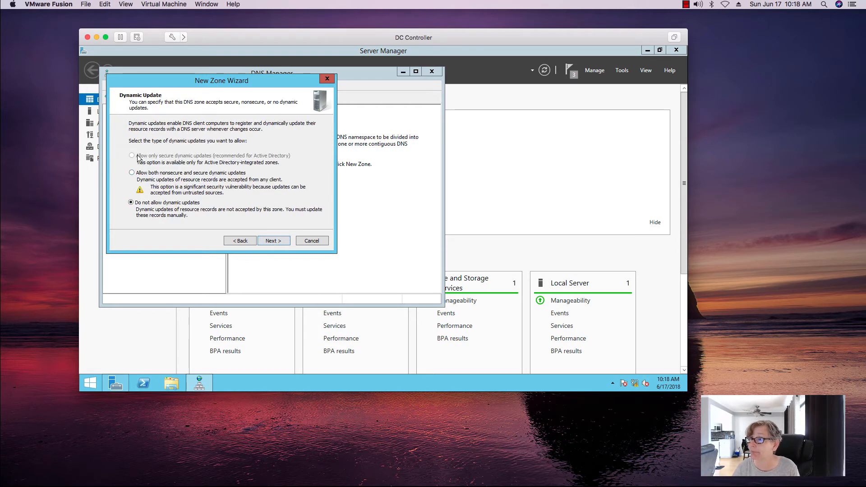
click(133, 173)
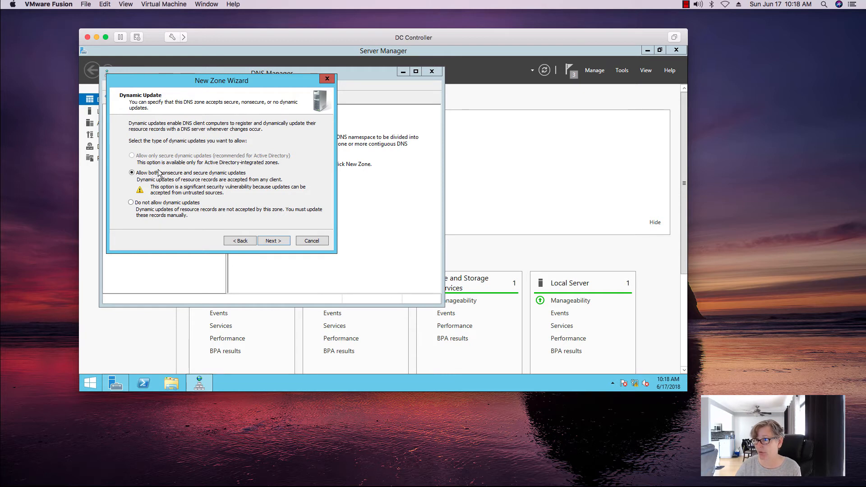
click(274, 240)
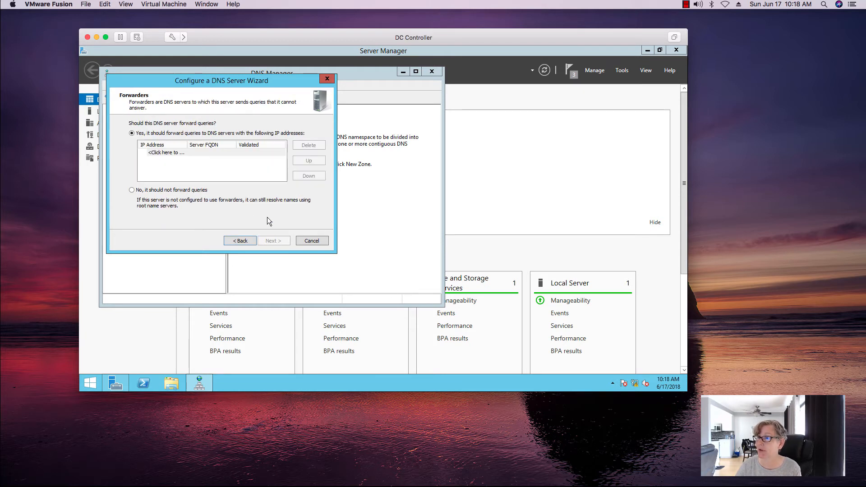
Step: Add DC01 as the forwarder for DNS queries and finish the DNS server configuration
click(178, 153)
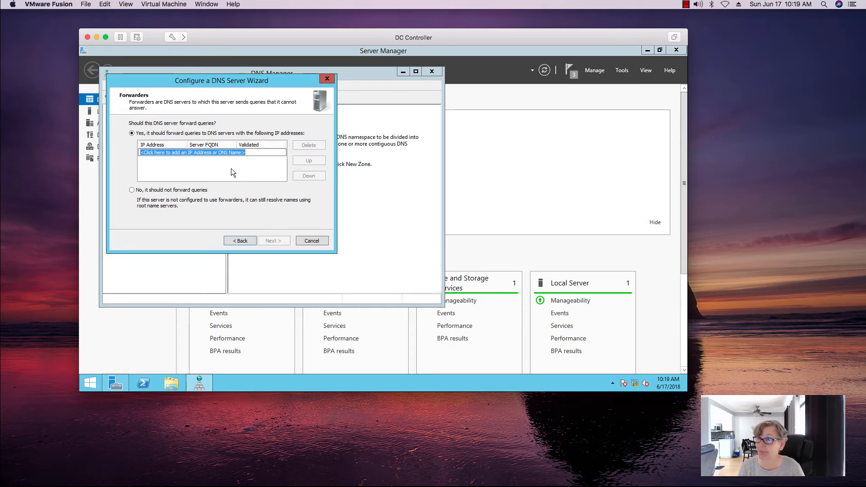
text(DC01)
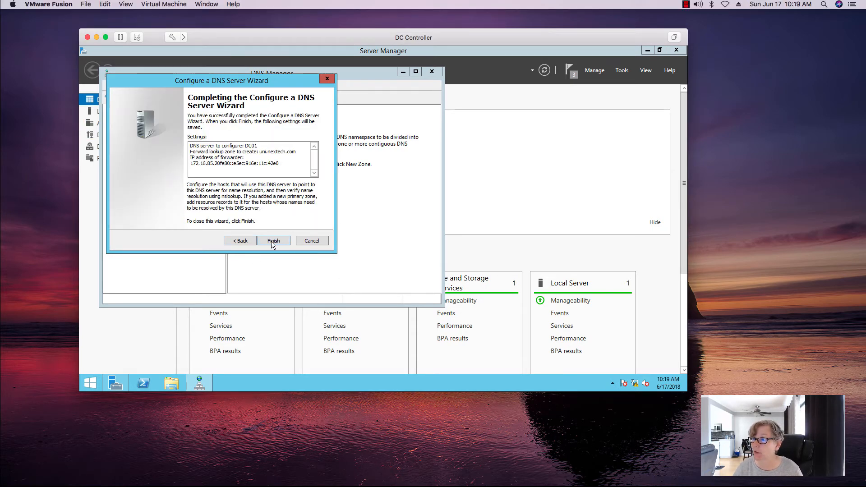
click(247, 241)
click(282, 241)
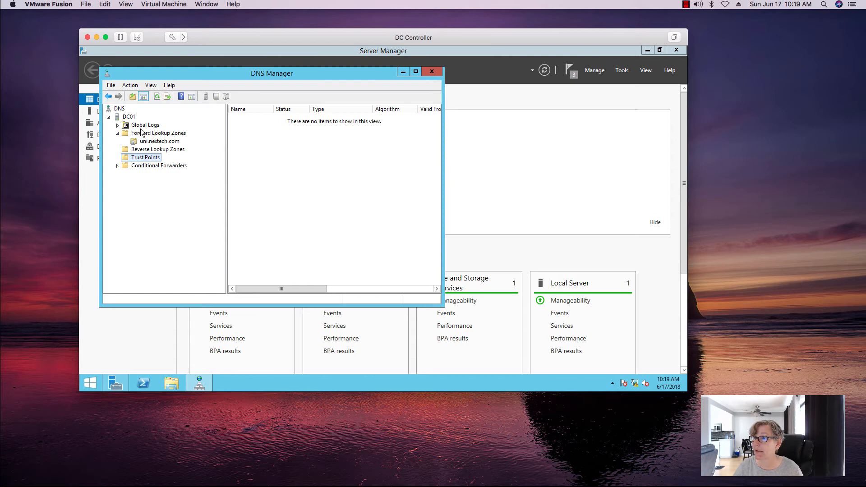
Step: Examine the records of the uni.nextech.com zone and its name server properties, leaving them unchanged
click(141, 127)
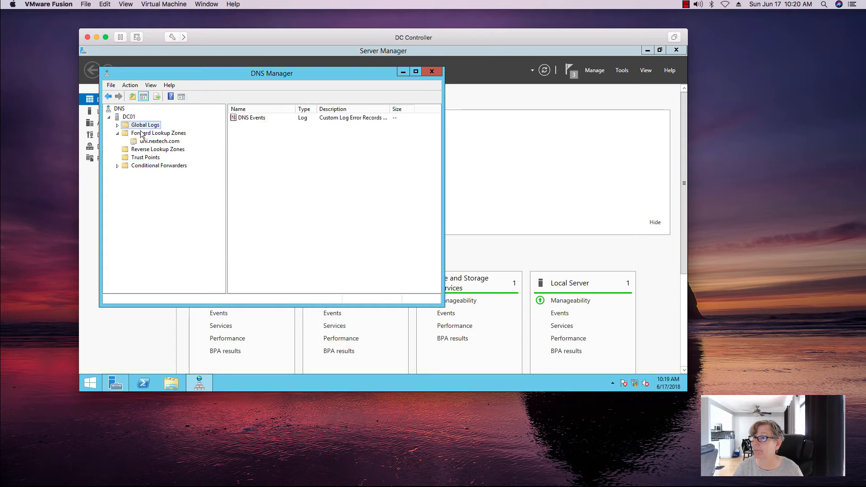
click(141, 134)
click(149, 141)
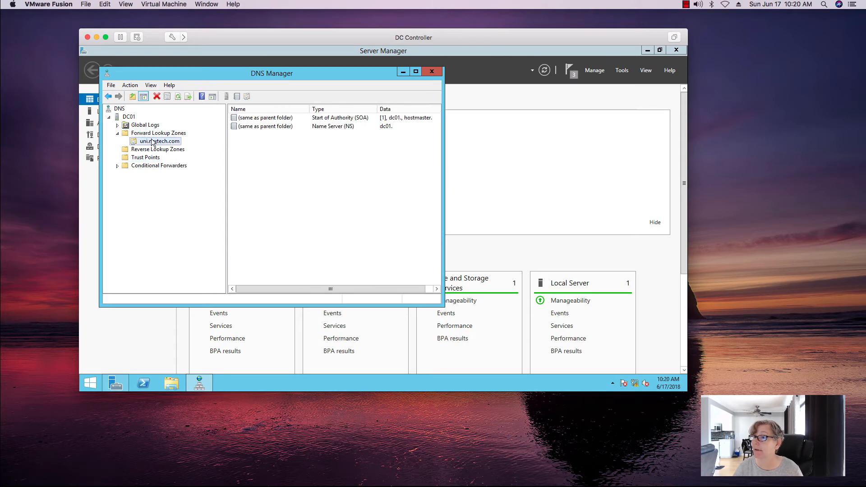
click(285, 127)
right_click(285, 127)
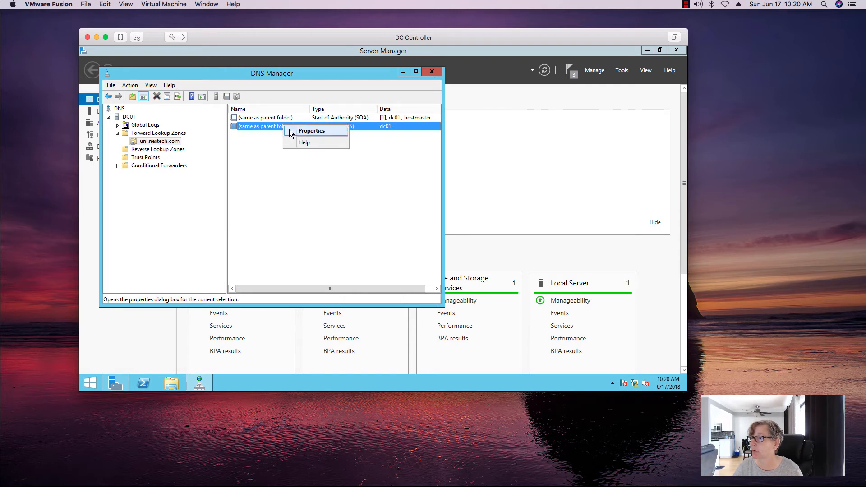
click(311, 130)
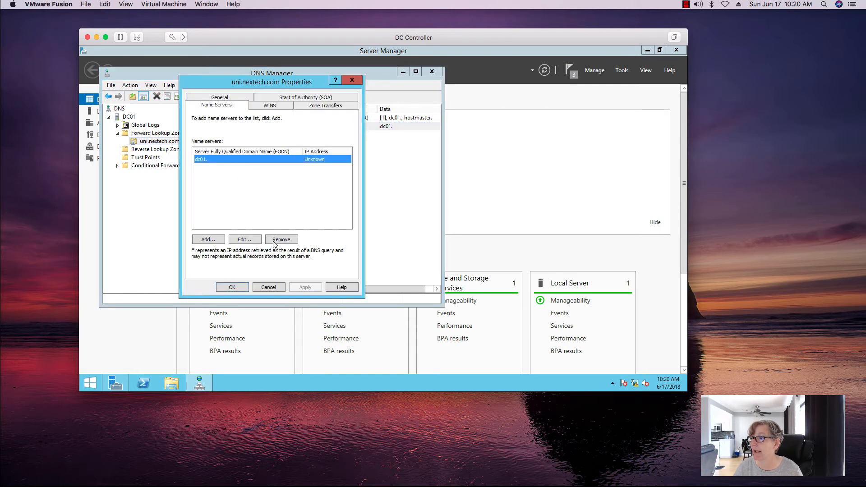
click(268, 287)
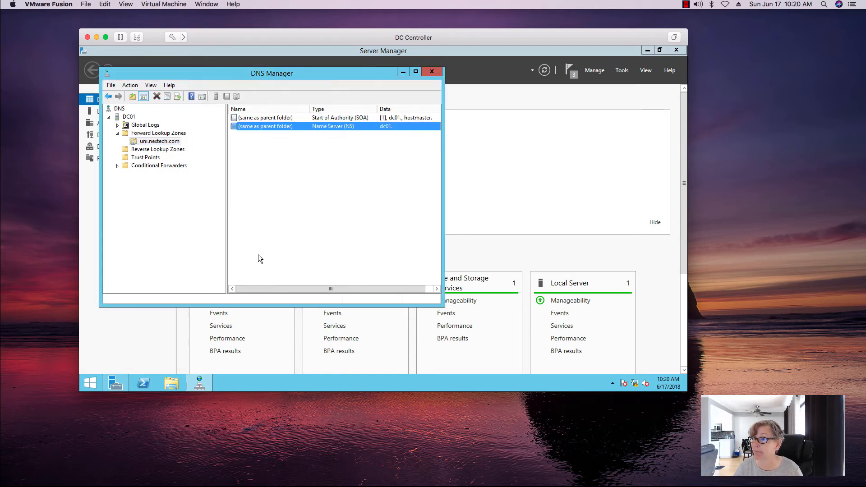
Step: Start a new reverse lookup zone on DC01 as a primary zone for IPv4 addresses
click(157, 150)
right_click(157, 150)
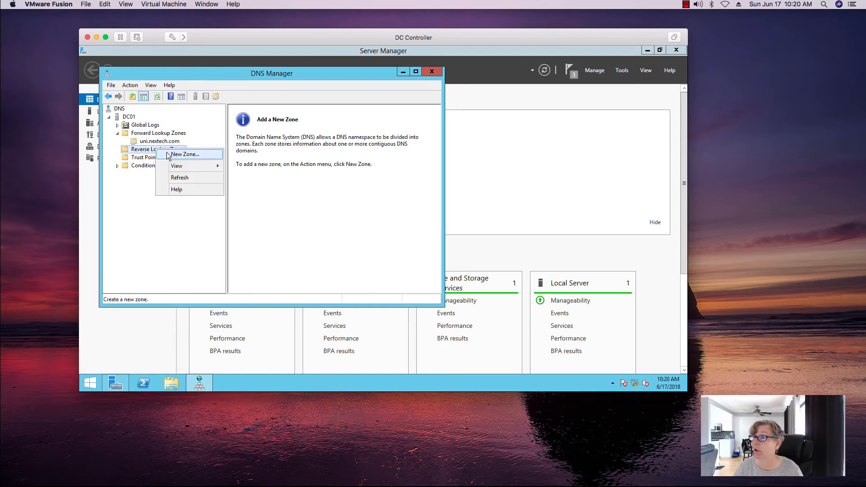
click(186, 155)
click(270, 240)
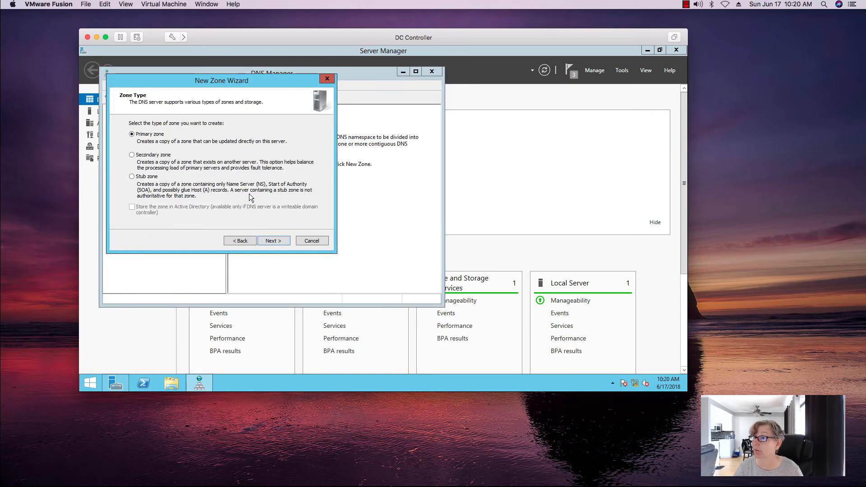
click(279, 241)
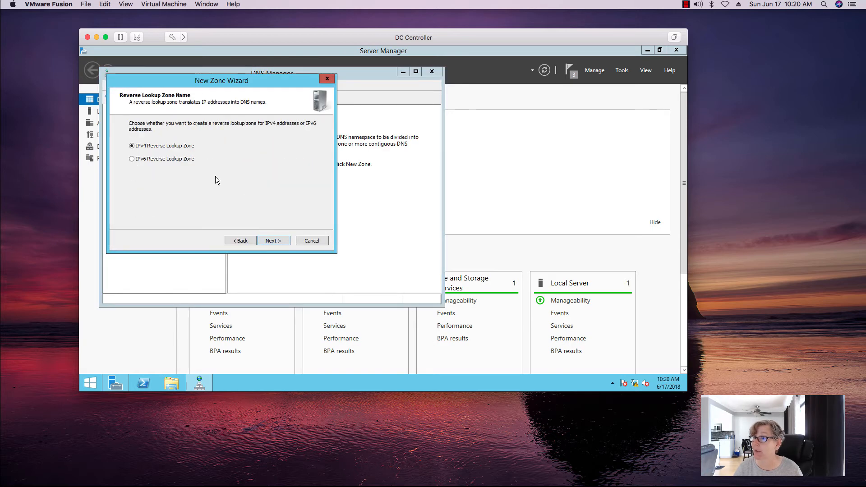
click(281, 240)
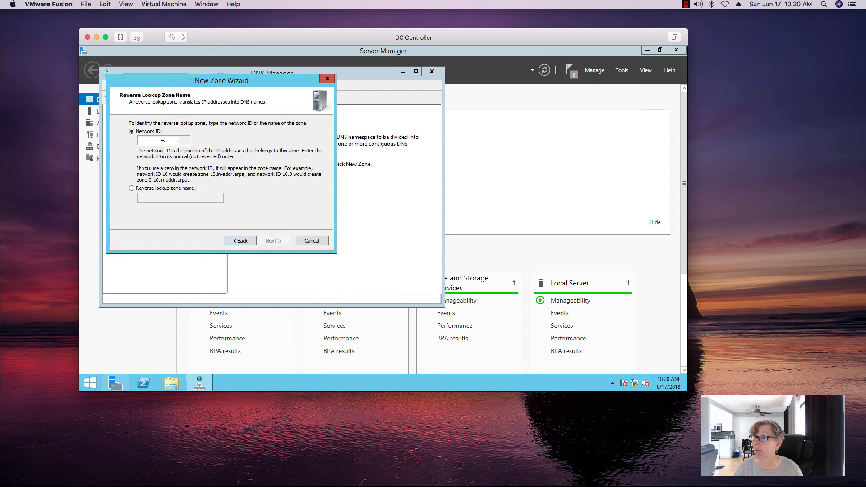
Step: Set the reverse zone's network ID to 172.16.85 and create the new zone file 85.16.172.in-addr.arpa.dns
text(172 .)
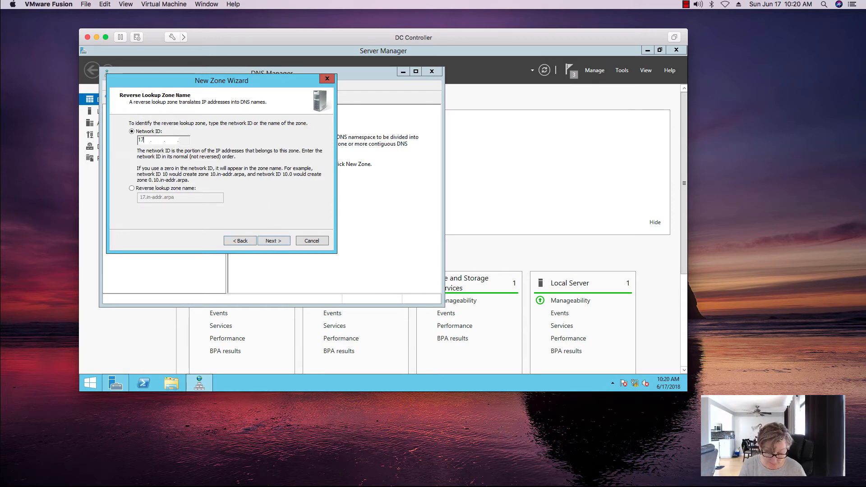
text(16 .85)
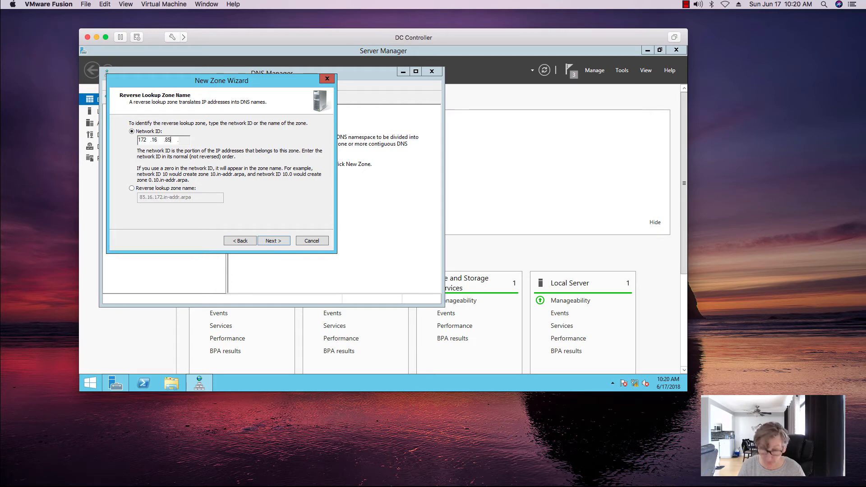
click(283, 240)
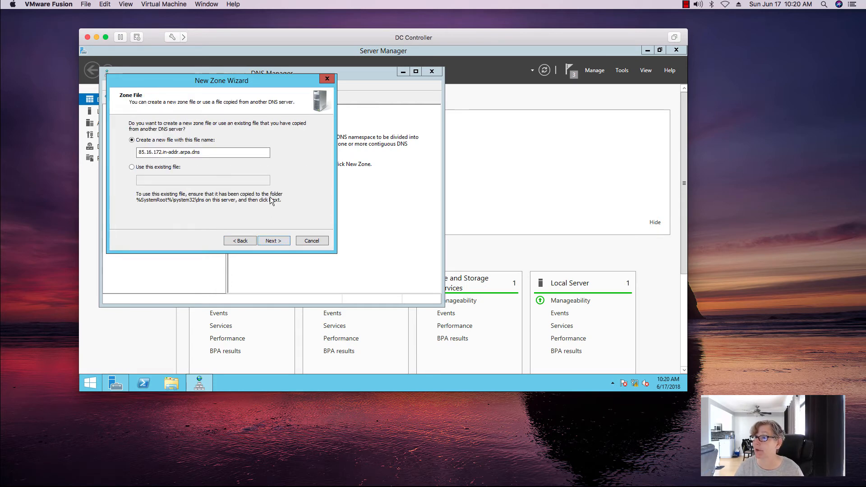
click(276, 241)
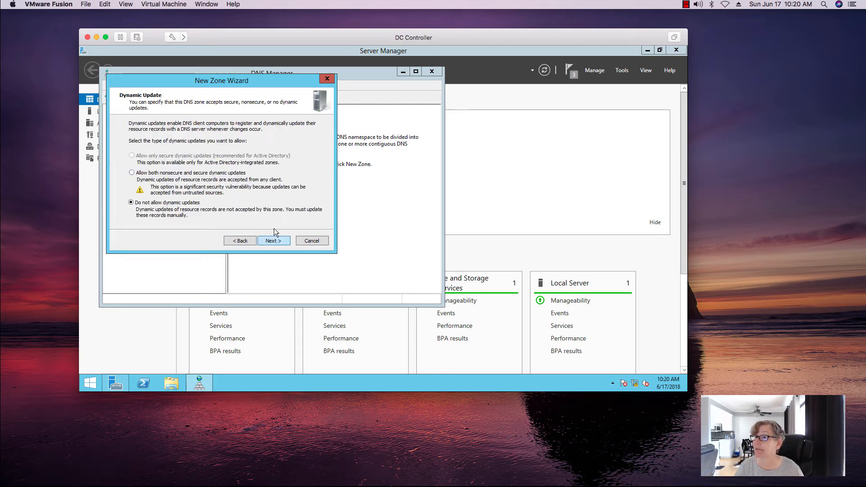
Step: Allow both nonsecure and secure dynamic updates for the reverse zone and finish creating it
click(183, 174)
click(269, 241)
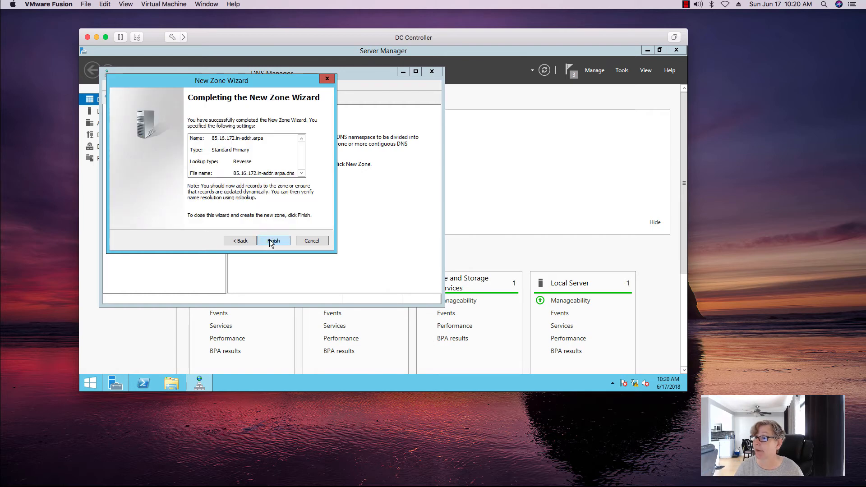
click(272, 241)
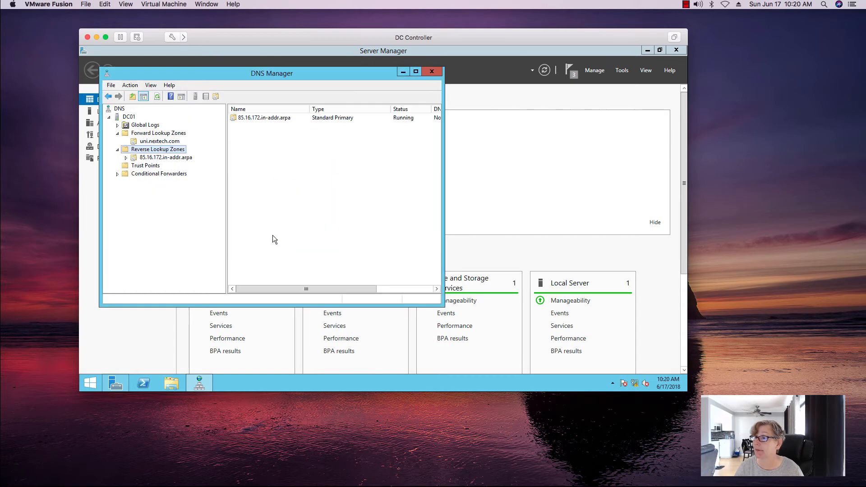
Step: View the records of the 85.16.172.in-addr.arpa and uni.nextech.com zones, and widen the DNS Manager window
click(173, 158)
click(168, 141)
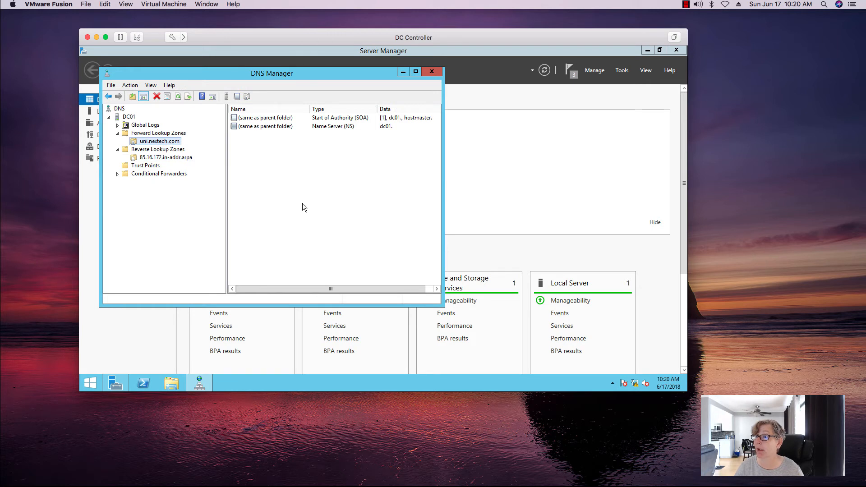
drag(440, 156, 485, 156)
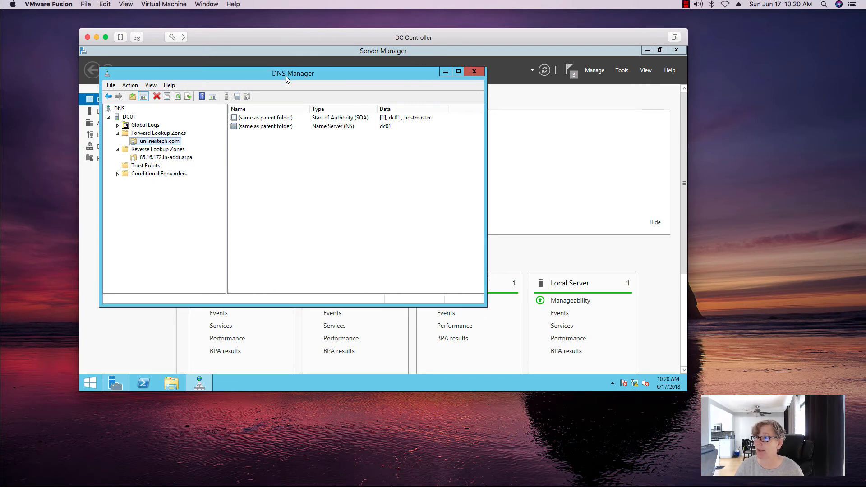
drag(286, 76, 317, 82)
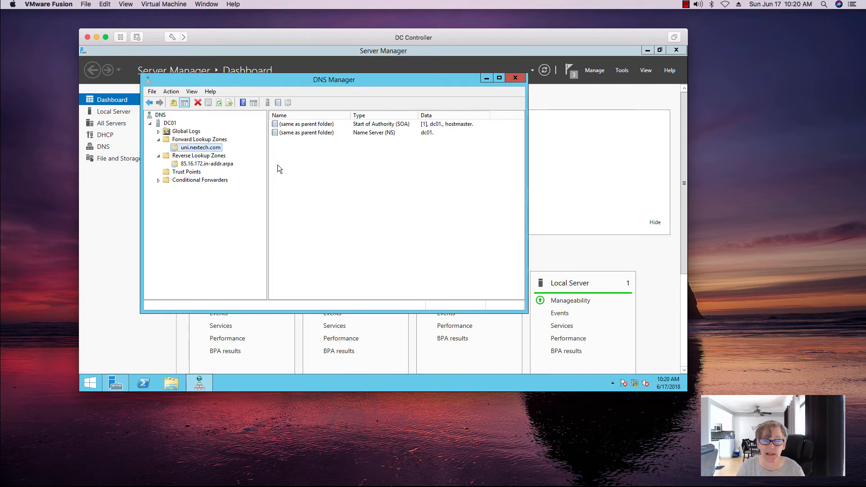
click(169, 124)
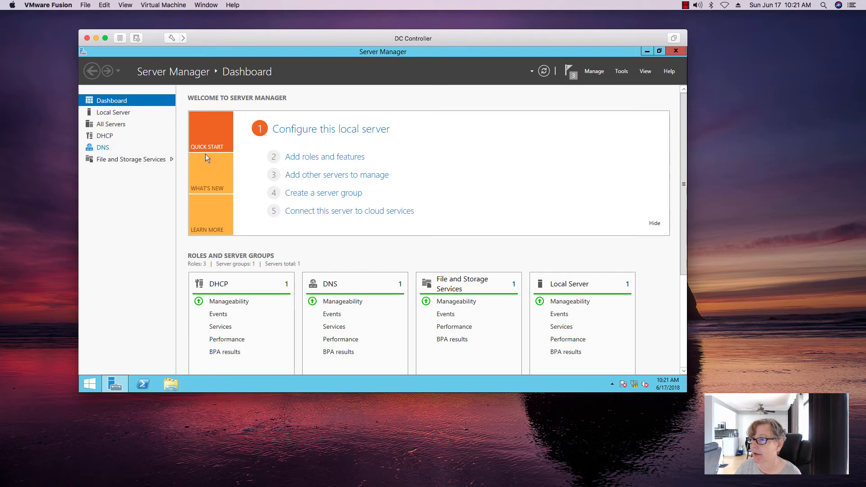
Step: Start adding roles with a role-based or feature-based installation on server DC01 from the server pool
click(594, 71)
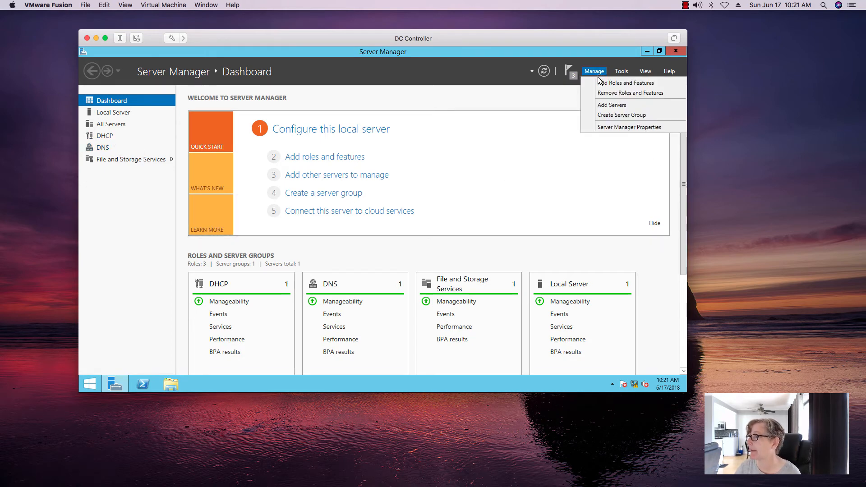
click(601, 82)
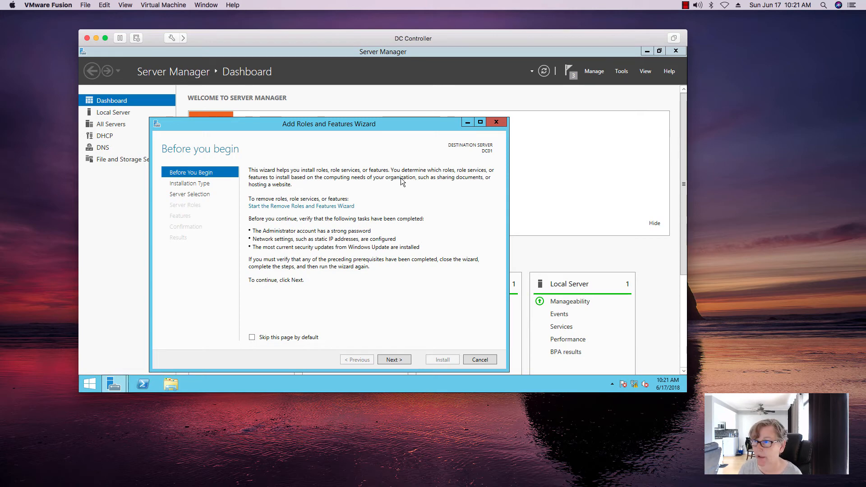
click(391, 359)
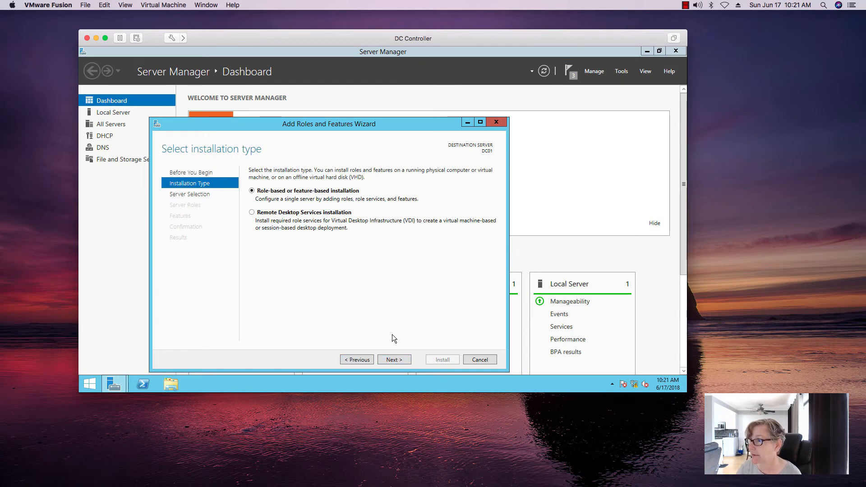
click(395, 359)
drag(338, 126, 362, 89)
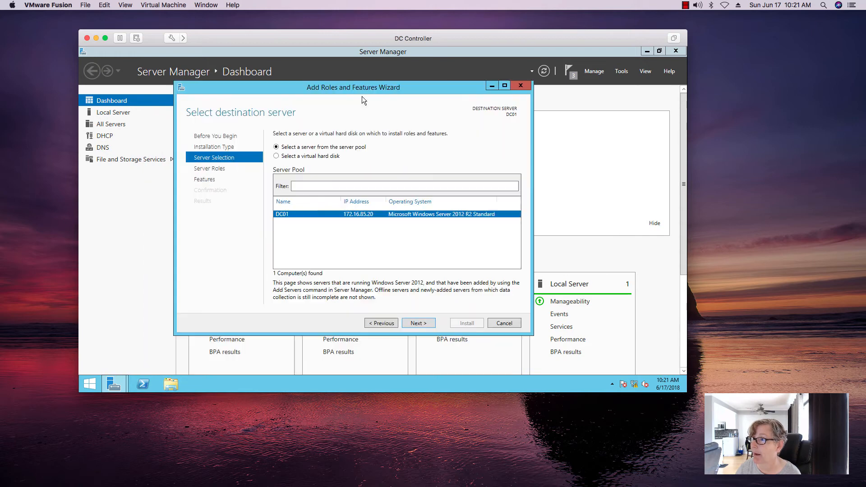
click(422, 322)
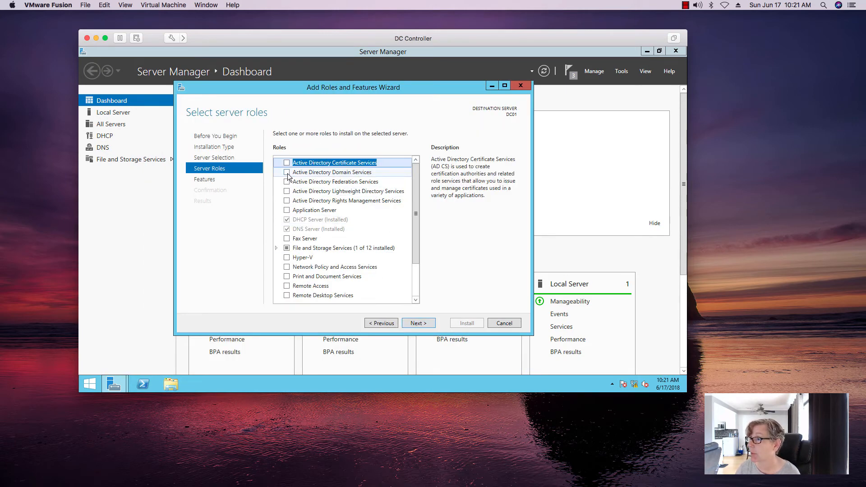
Step: Install the Active Directory Domain Services role with its required management features on DC01, and close the finished wizard
click(288, 173)
click(386, 289)
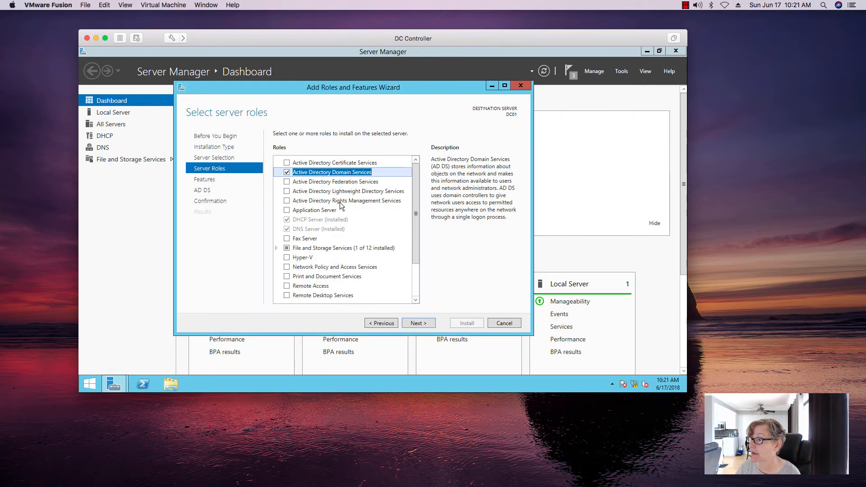
click(419, 323)
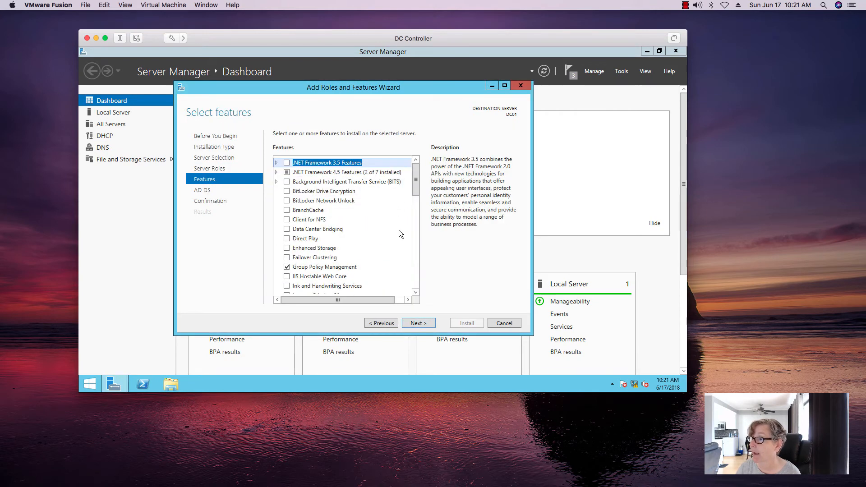
click(427, 320)
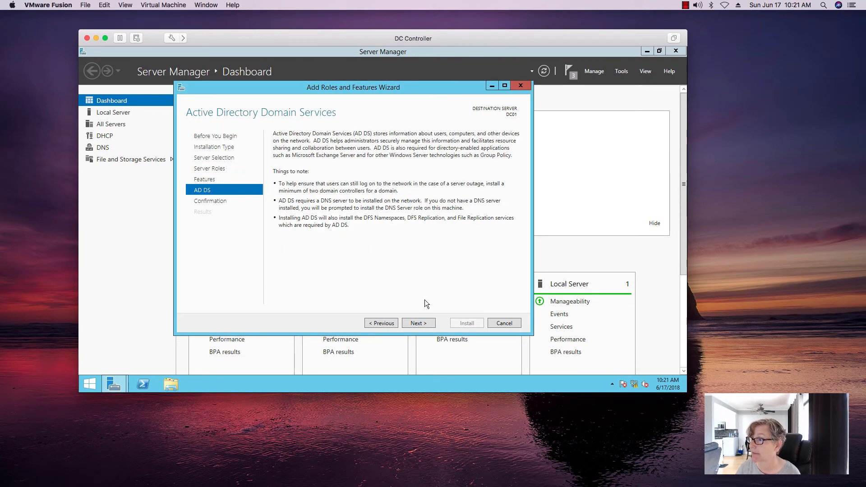
click(426, 325)
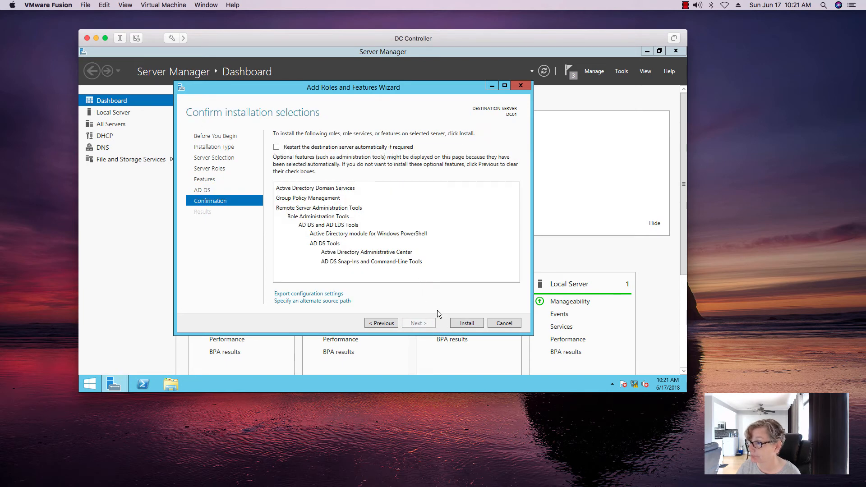
click(467, 323)
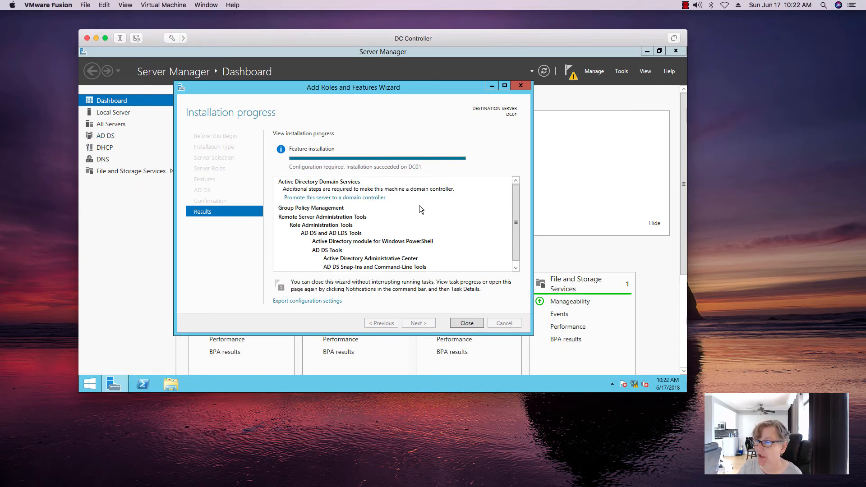
click(464, 324)
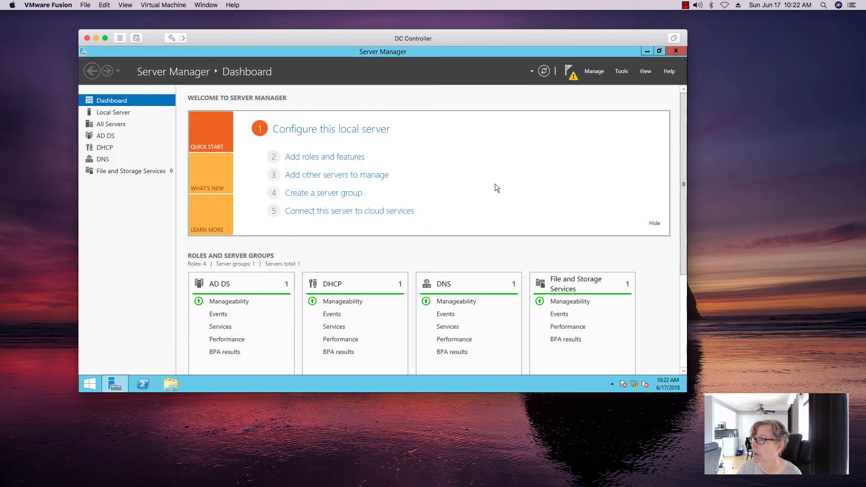
Step: Start promoting DC01 to a domain controller in a new forest with the root domain name nextech.com
click(570, 76)
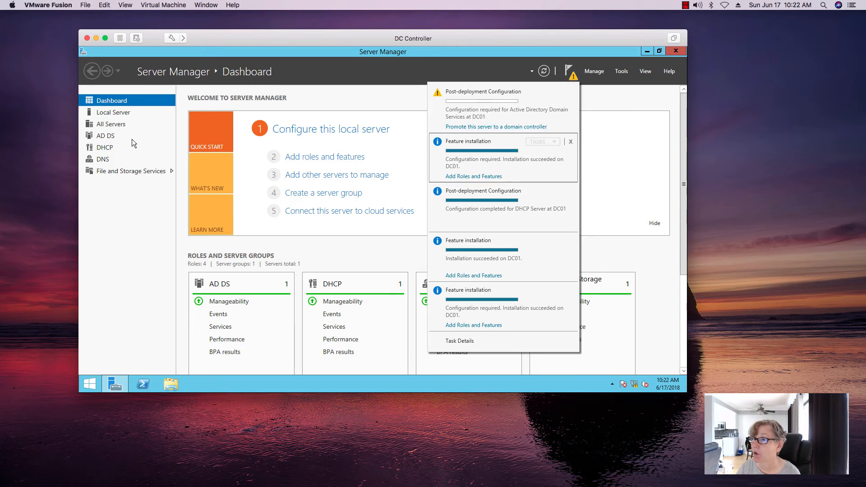
click(469, 127)
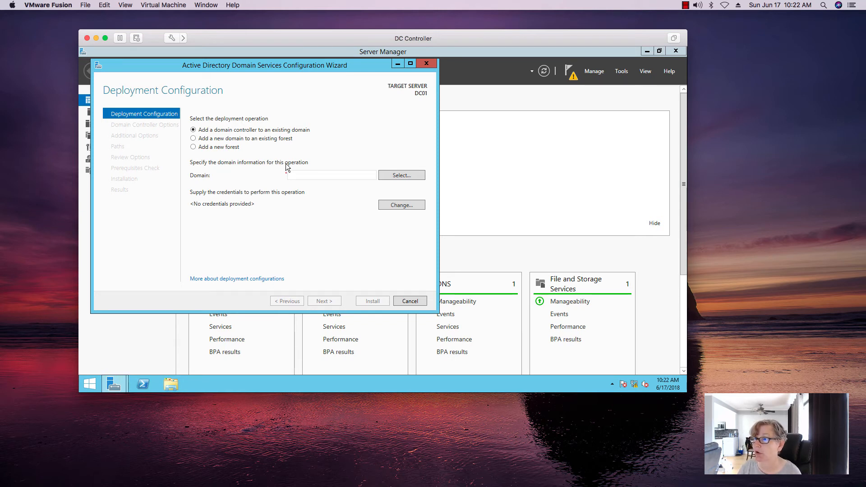
click(232, 147)
click(305, 175)
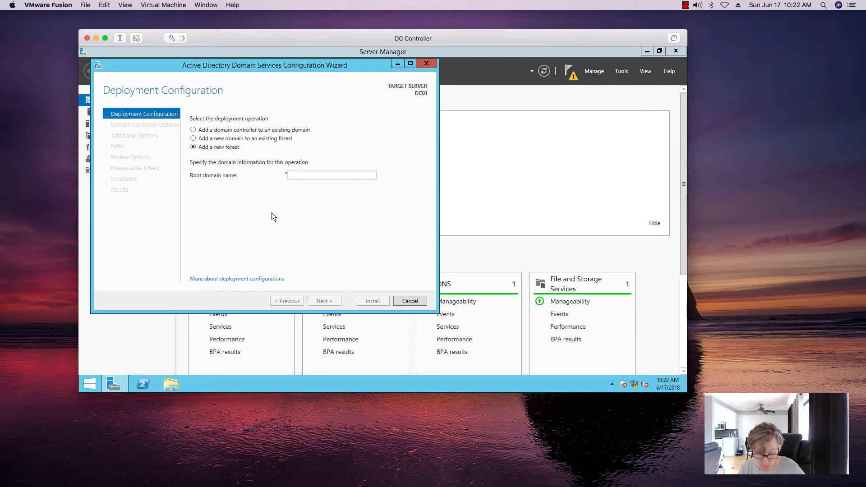
text(nextech)
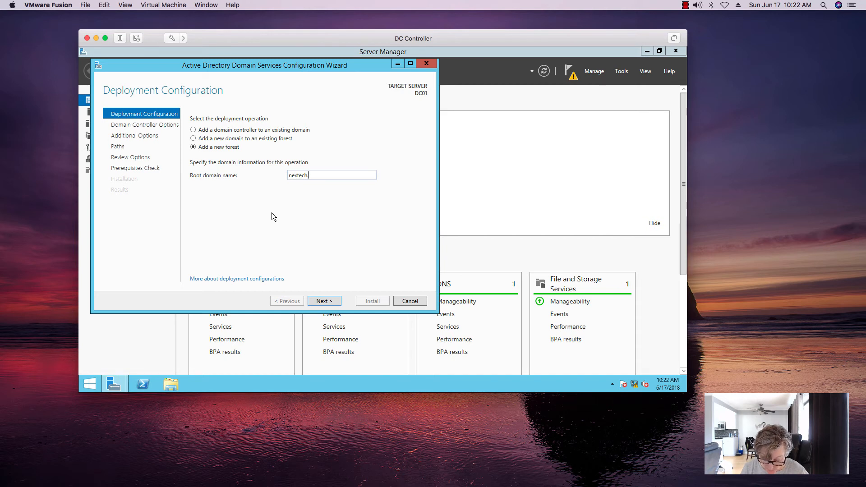
text(.com)
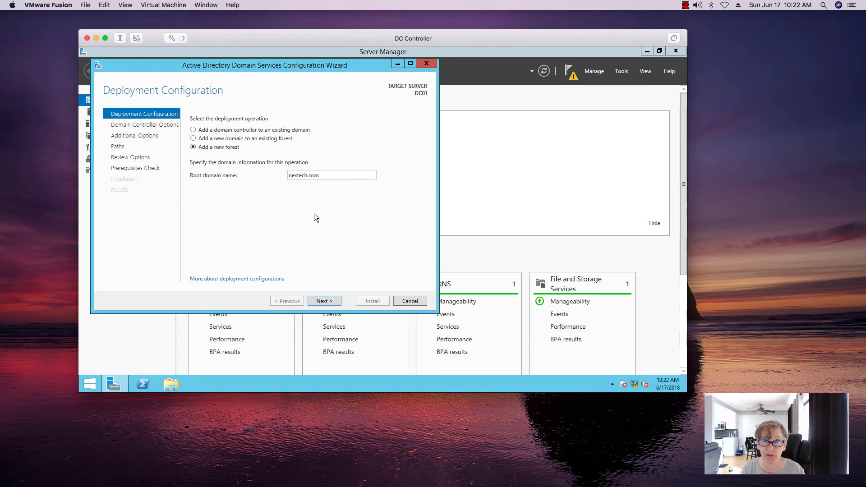
click(325, 302)
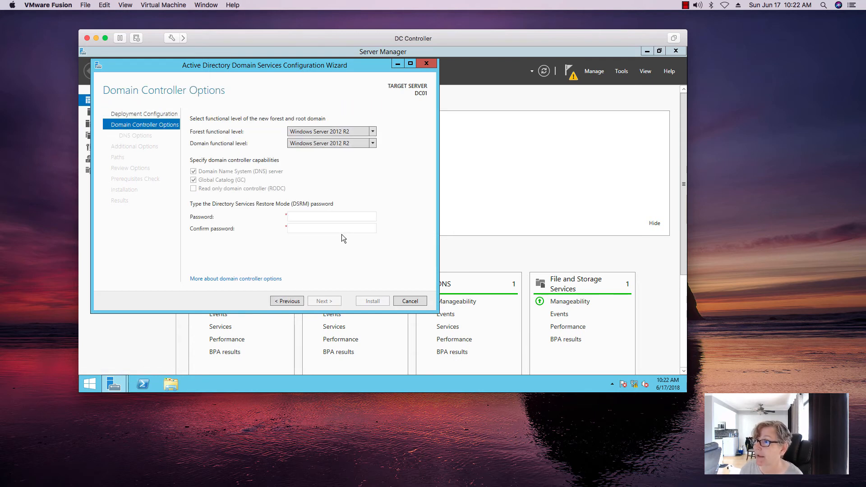
Step: Keep the forest and domain functional levels at Windows Server 2012 R2, and enter and confirm the Directory Services Restore Mode password
click(372, 131)
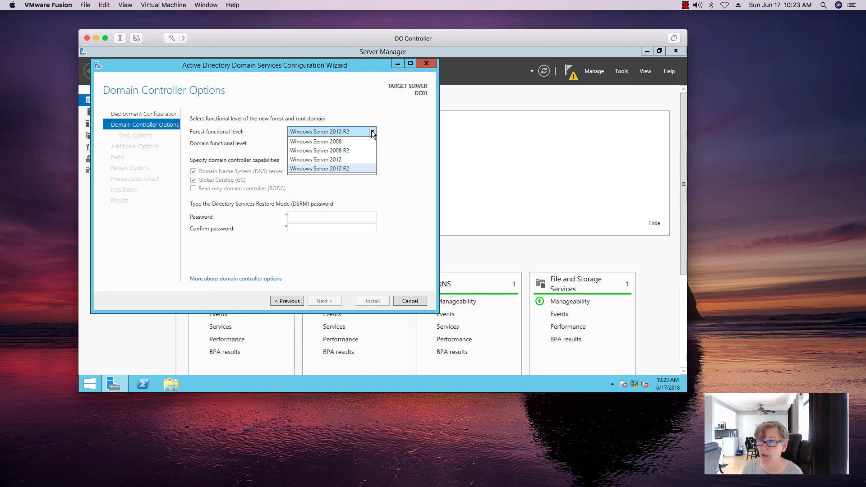
click(399, 142)
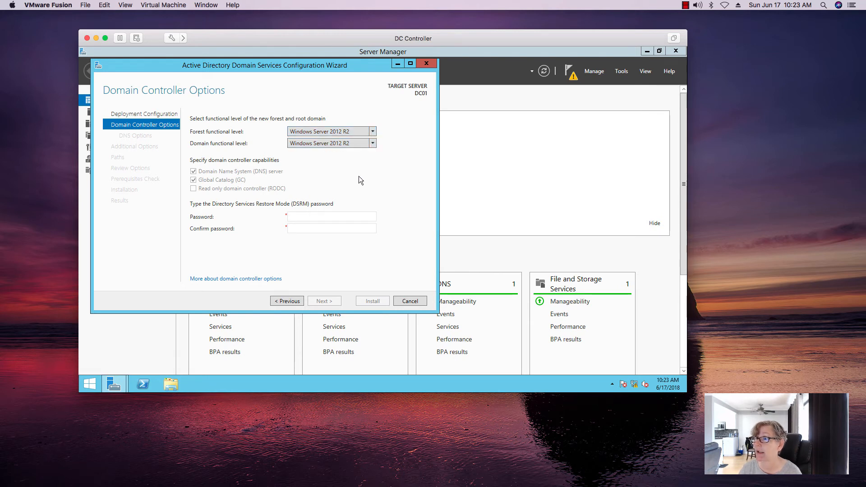
click(293, 217)
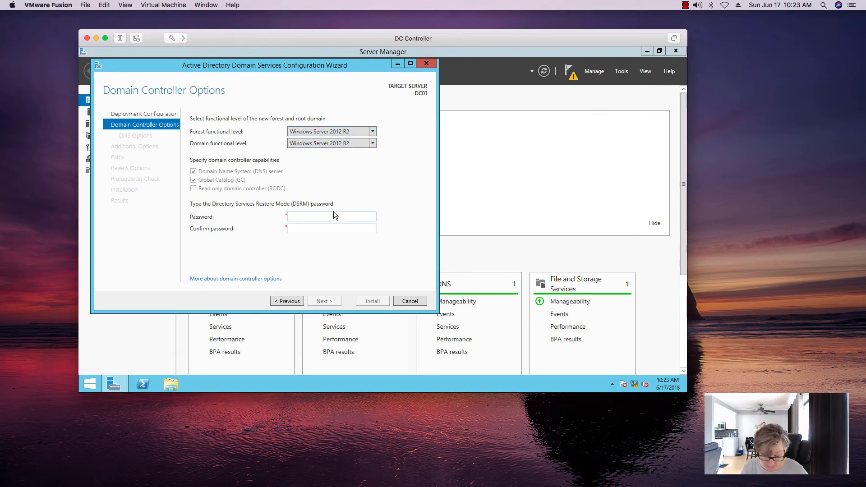
text(********)
key(Tab)
text(*)
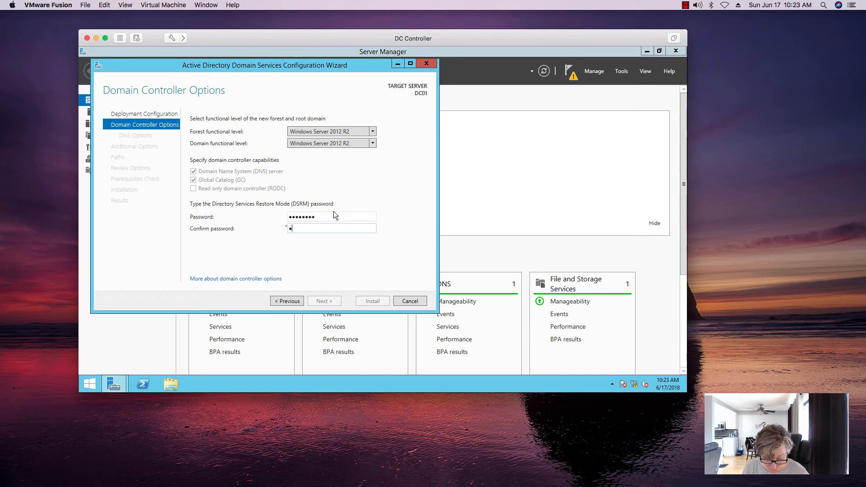
text(*******)
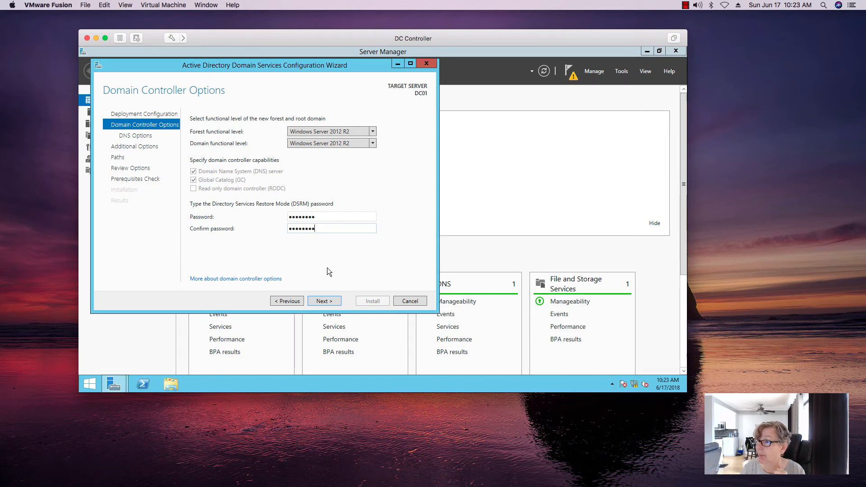
click(330, 301)
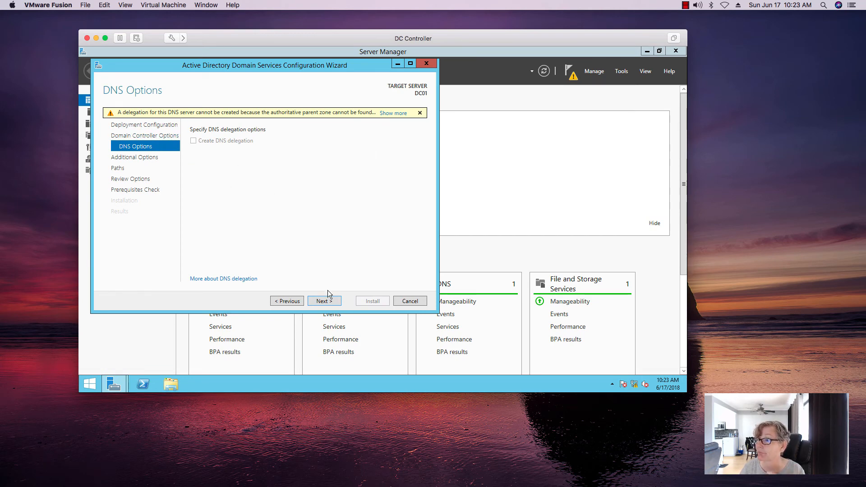
Step: Check the NetBIOS name derived from the root domain, and return to the deployment configuration
click(328, 302)
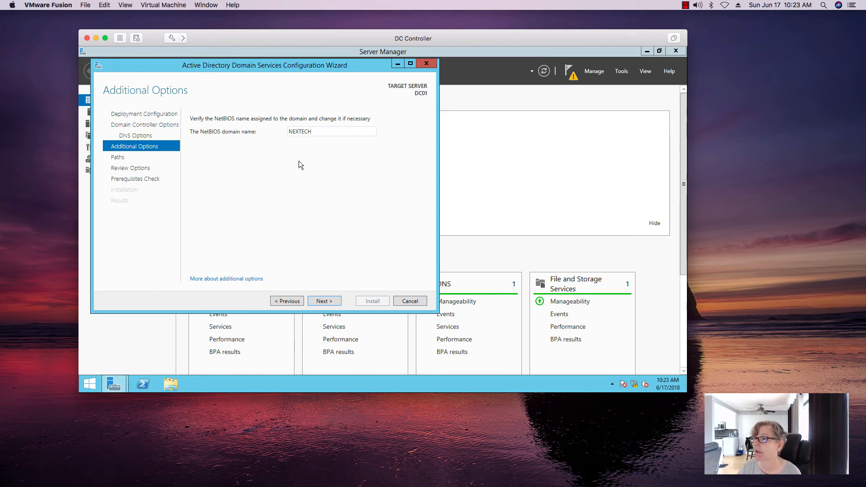
double_click(299, 134)
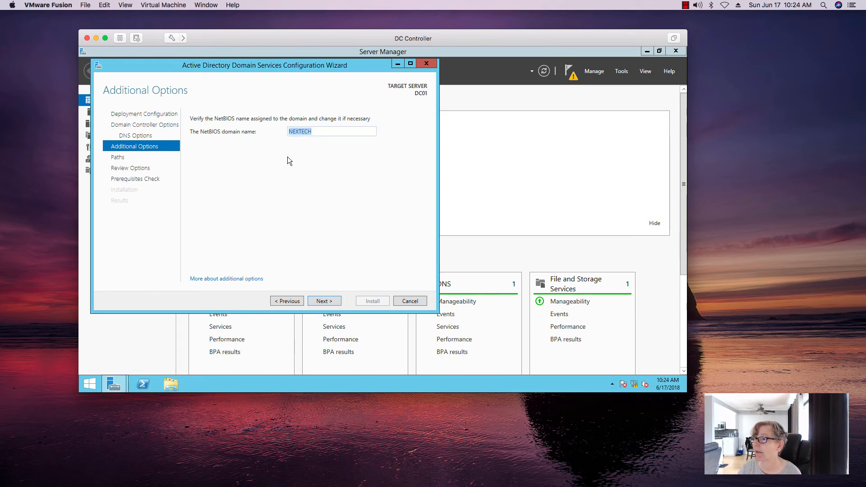
click(289, 302)
click(288, 301)
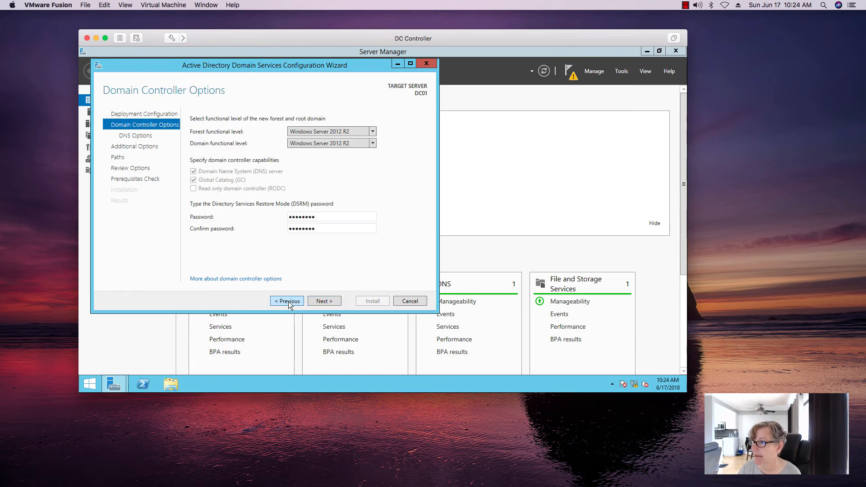
click(288, 302)
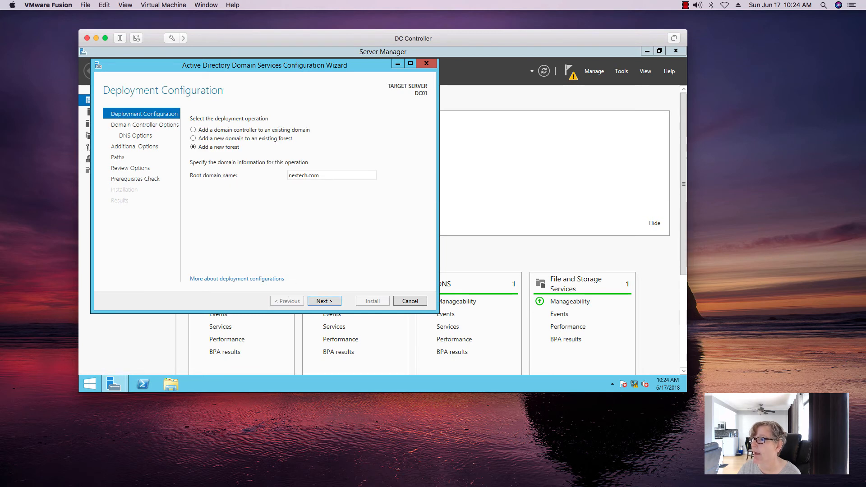
Step: Change the new forest's root domain name to uni.nextech.com and accept the deployment configuration
drag(290, 176, 332, 176)
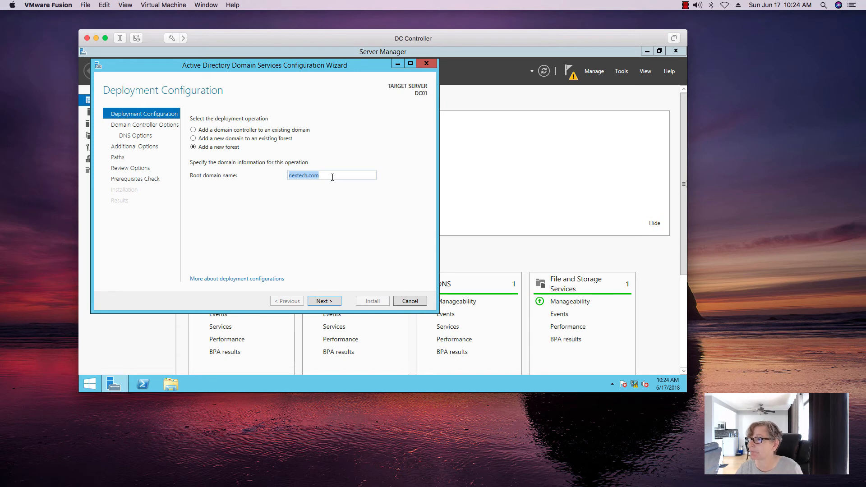
click(291, 177)
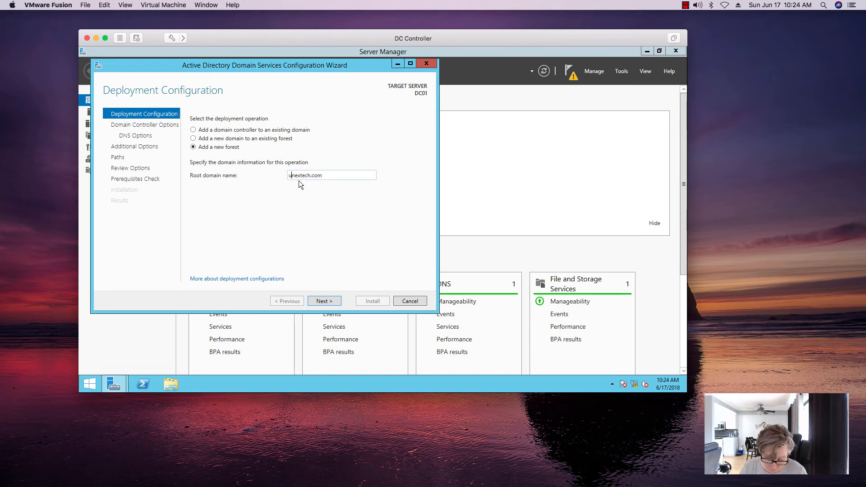
text(uni)
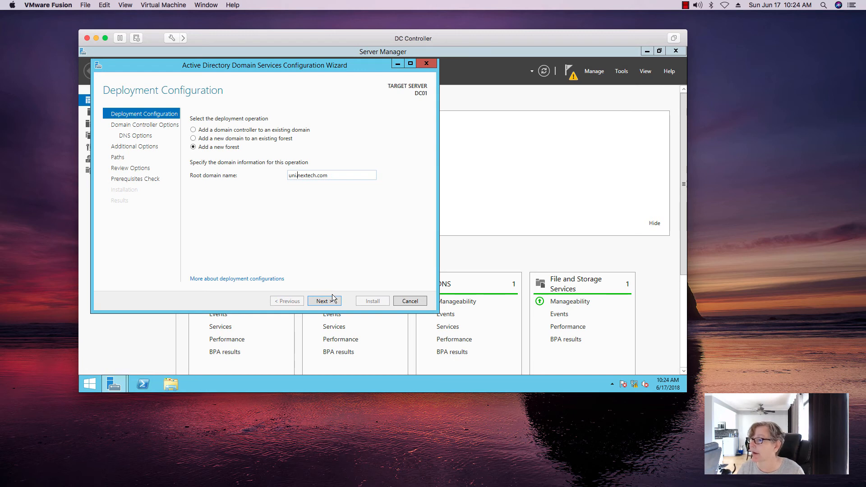
text(.)
click(334, 302)
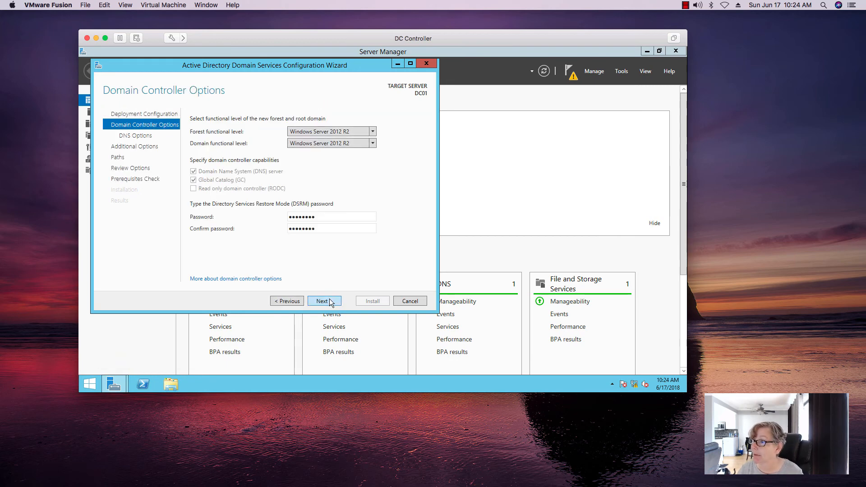
Step: Accept the domain controller and DNS options, and verify the NetBIOS domain name
click(331, 301)
click(331, 302)
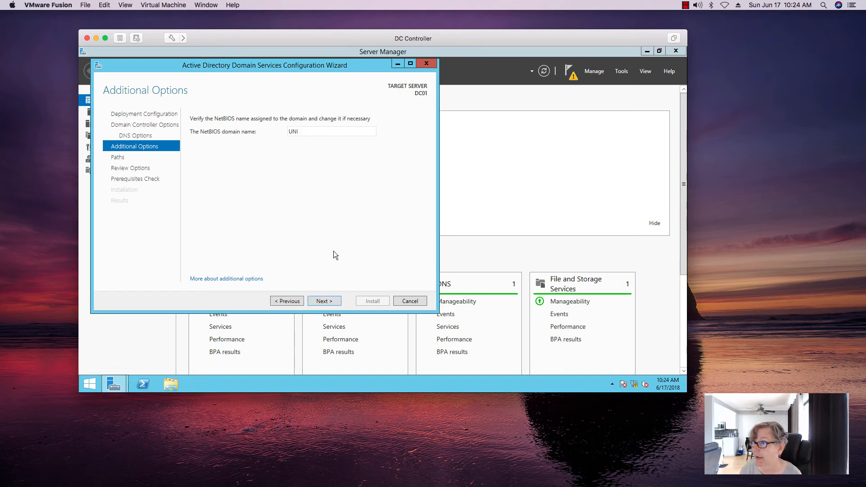
double_click(327, 130)
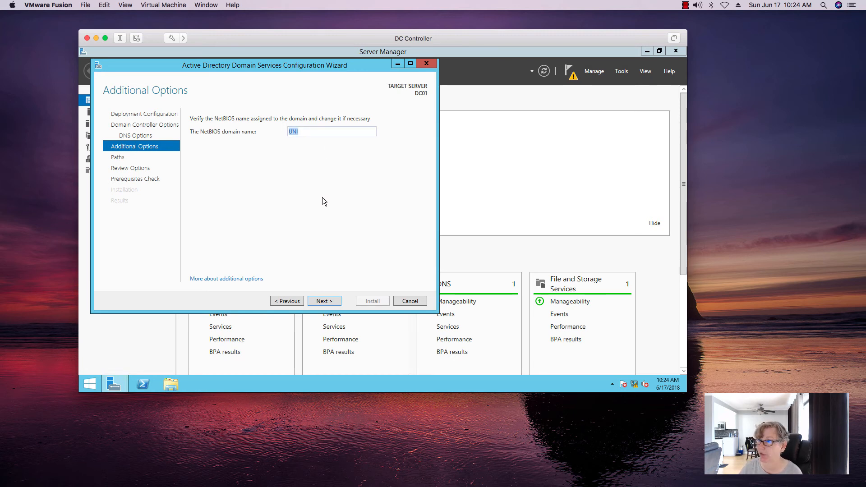
Step: Keep the NetBIOS name UNI and the default database, log and SYSVOL folders, and accept the reviewed selections
click(328, 302)
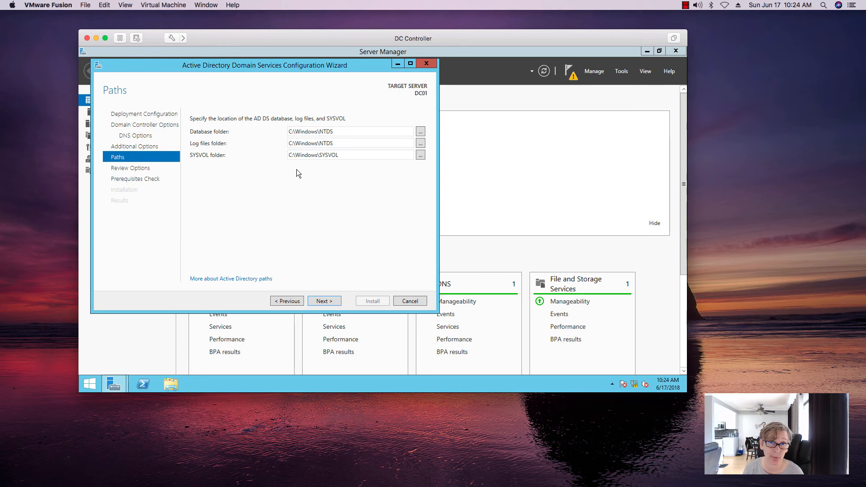
click(325, 301)
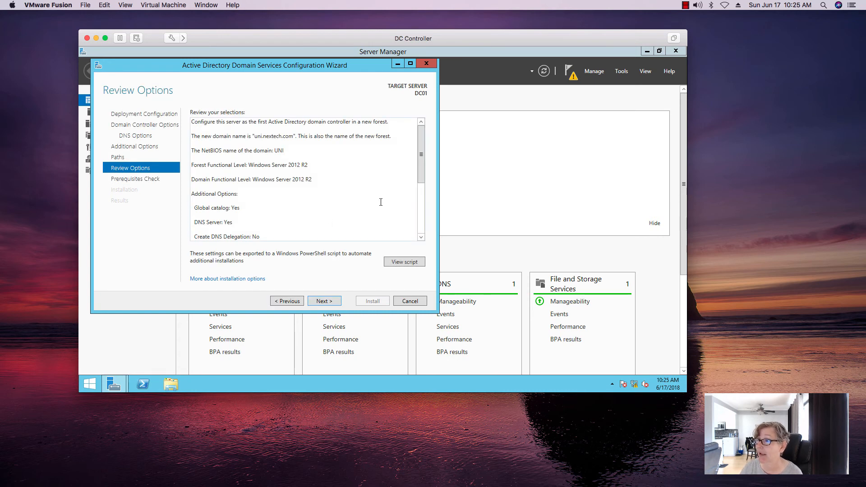
drag(423, 129, 425, 209)
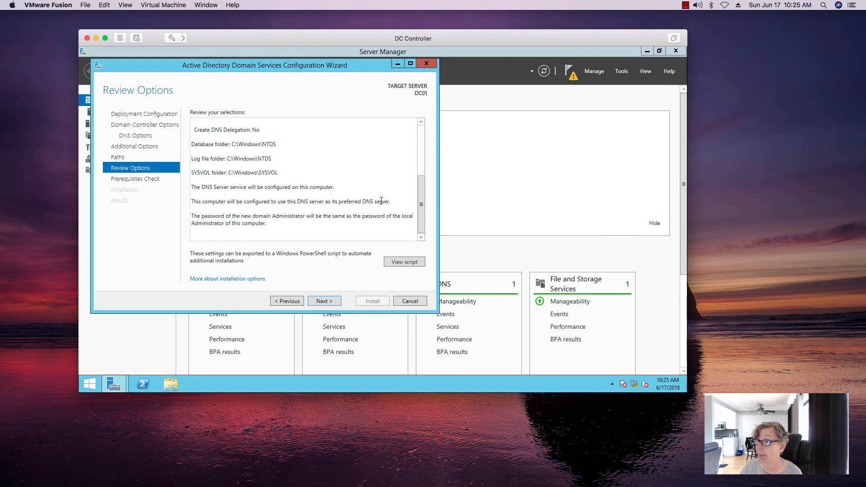
click(324, 301)
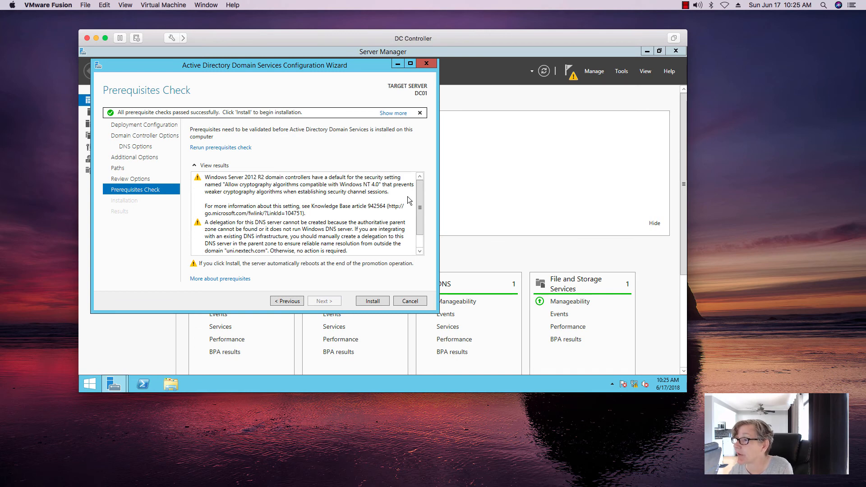
Step: Read through the prerequisites check results and start the domain controller installation
drag(418, 197, 419, 244)
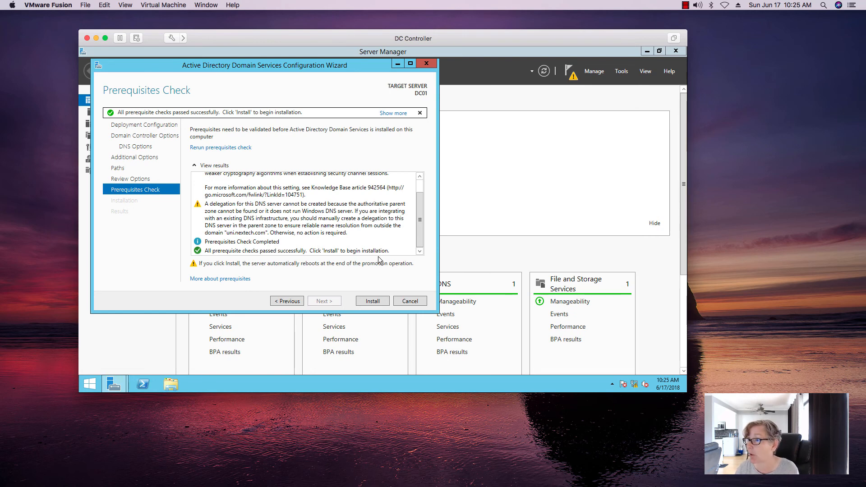
scroll(415, 212, up, 1)
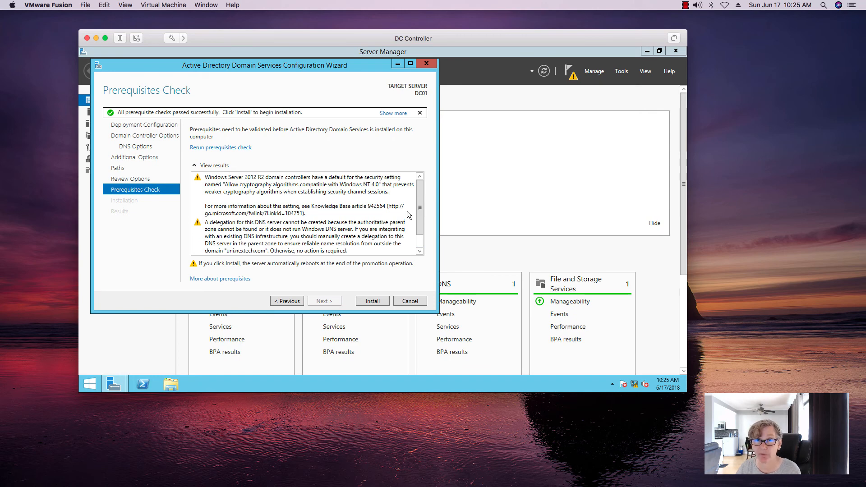
scroll(418, 193, down, 1)
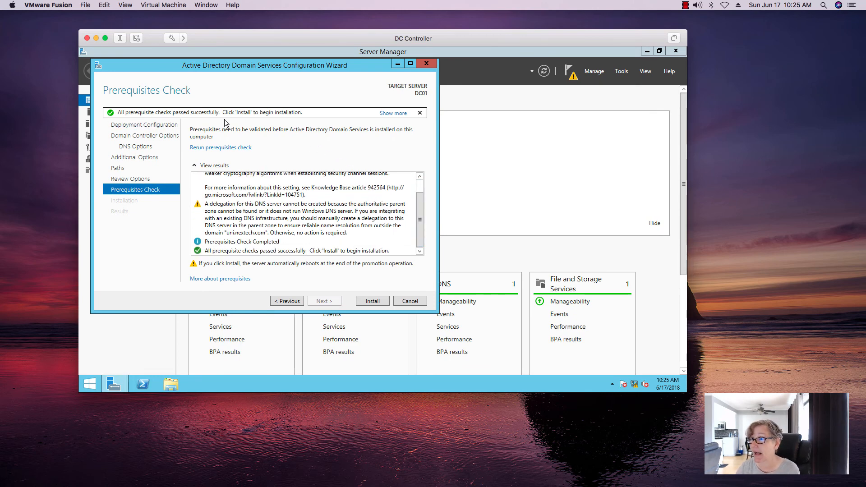
click(376, 300)
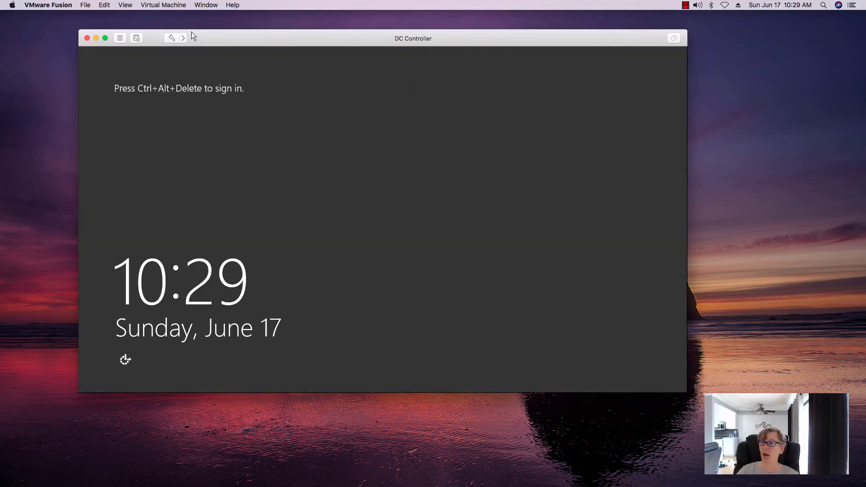
Step: Sign in to the restarted server as UNI\Administrator with the account password
click(180, 6)
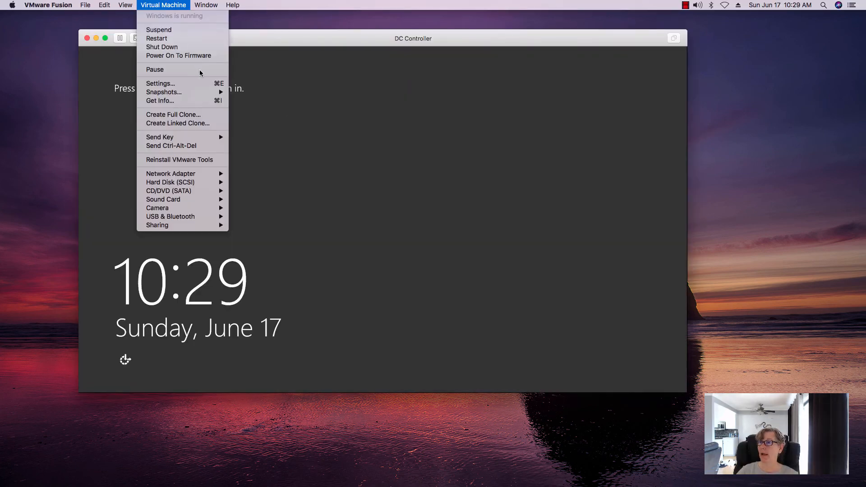
click(191, 146)
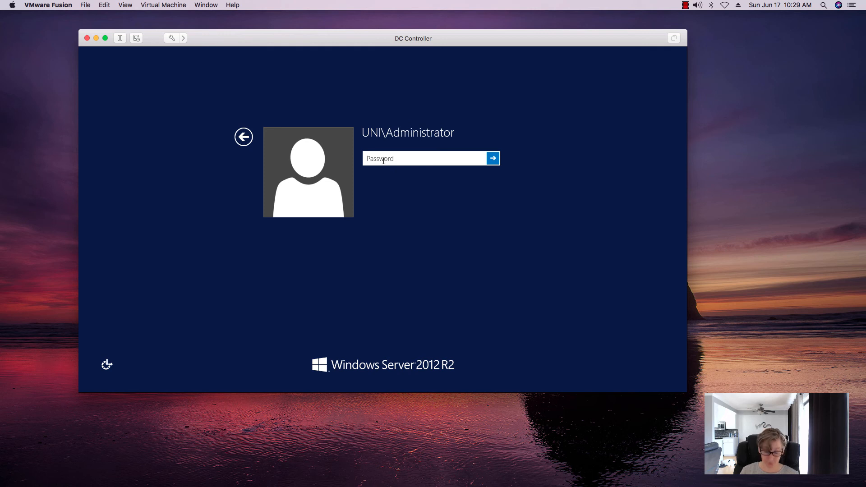
text(••••••••)
key(Return)
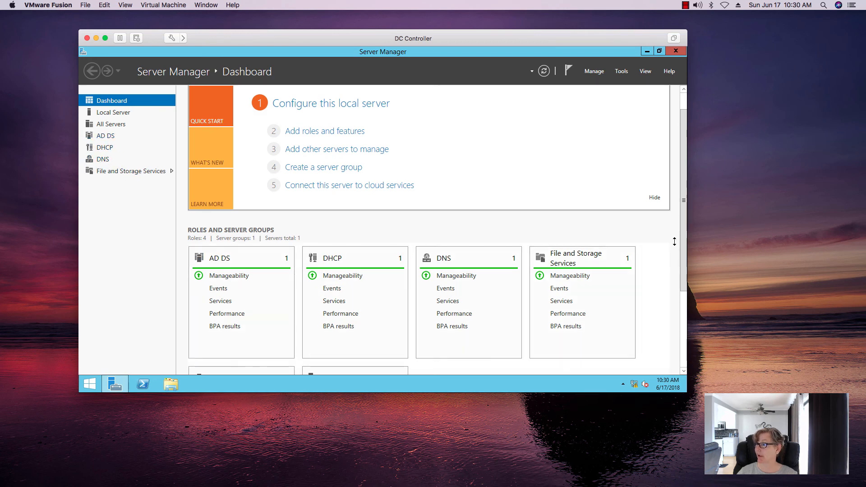
Step: Look over the roles and server groups on the dashboard, and open DNS Manager
scroll(674, 316, down, 3)
scroll(650, 181, up, 3)
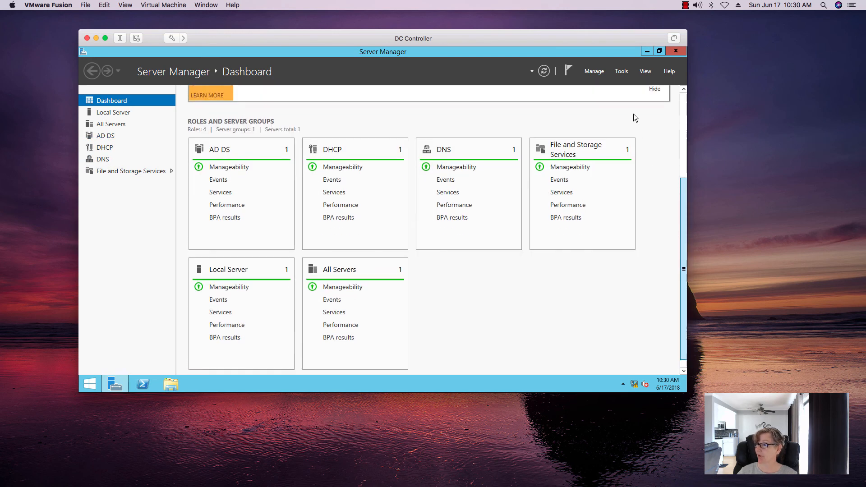
click(620, 71)
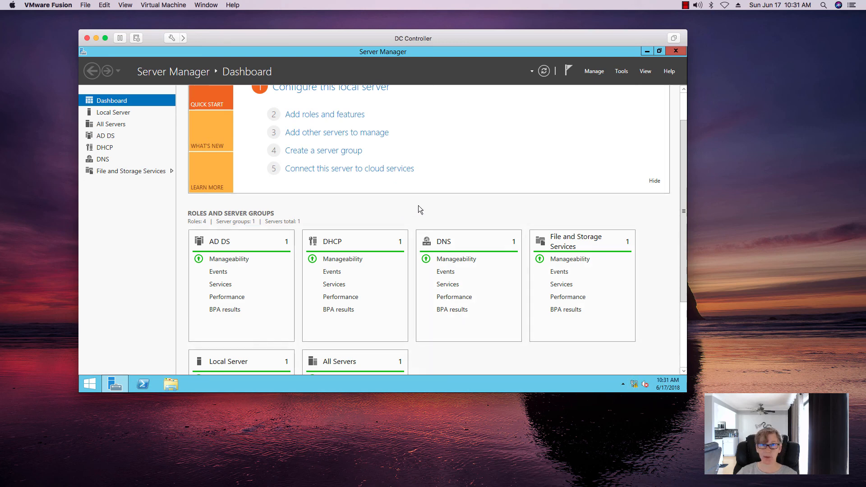
Step: Open the Internet Protocol Version 4 properties of the Ethernet0 adapter
right_click(634, 384)
click(630, 375)
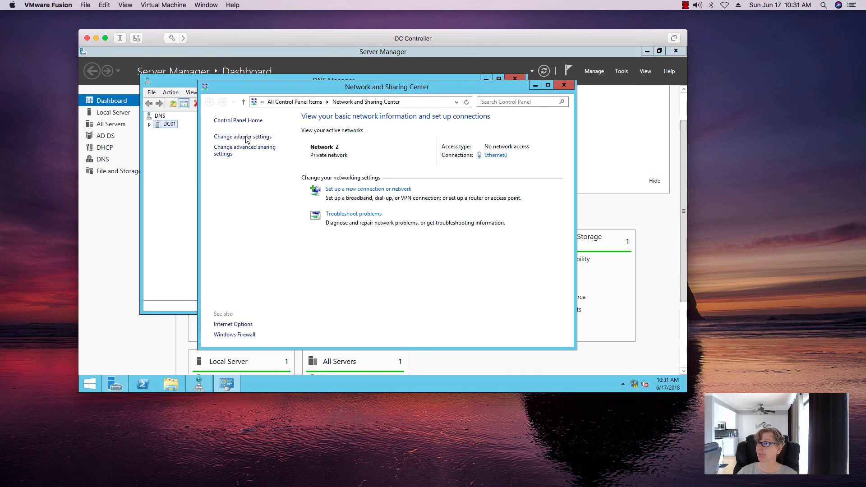
click(246, 138)
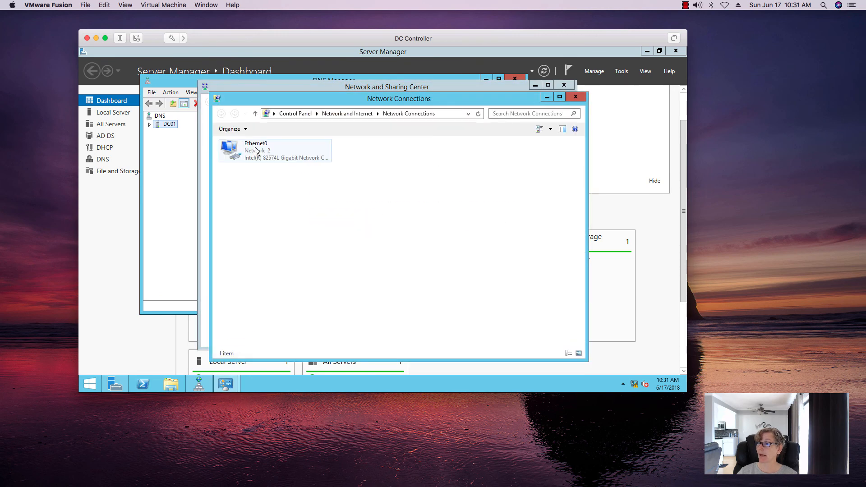
right_click(254, 150)
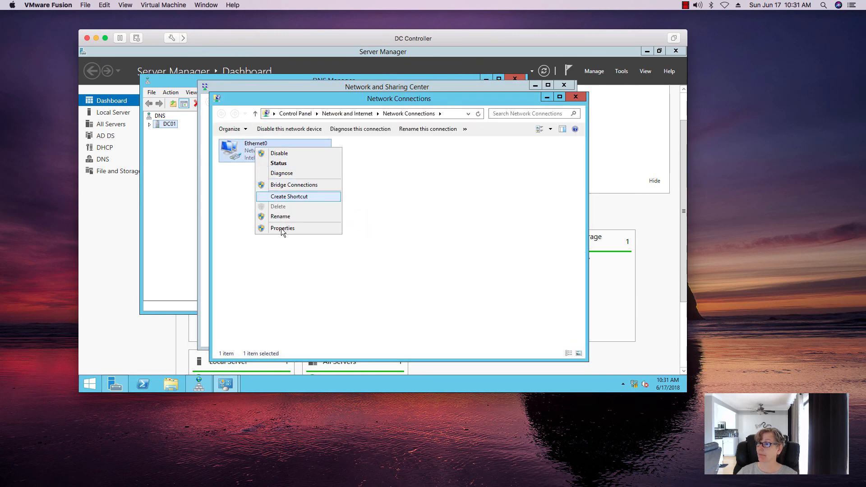
click(323, 228)
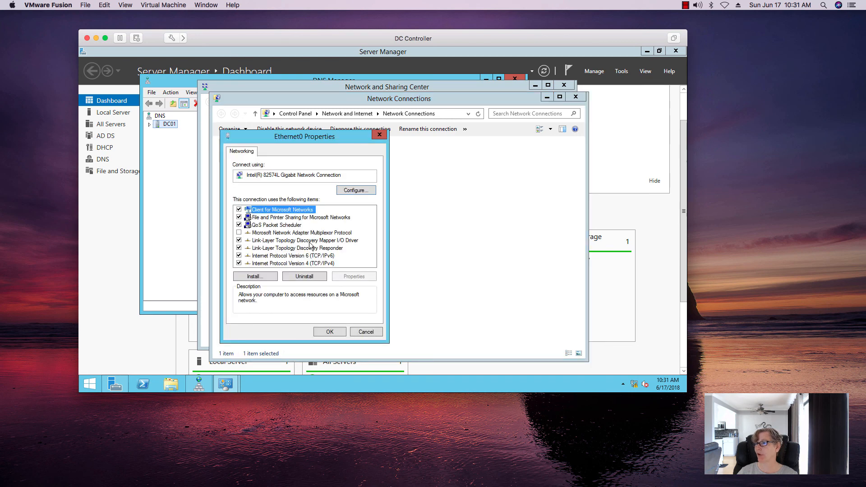
click(323, 263)
click(354, 277)
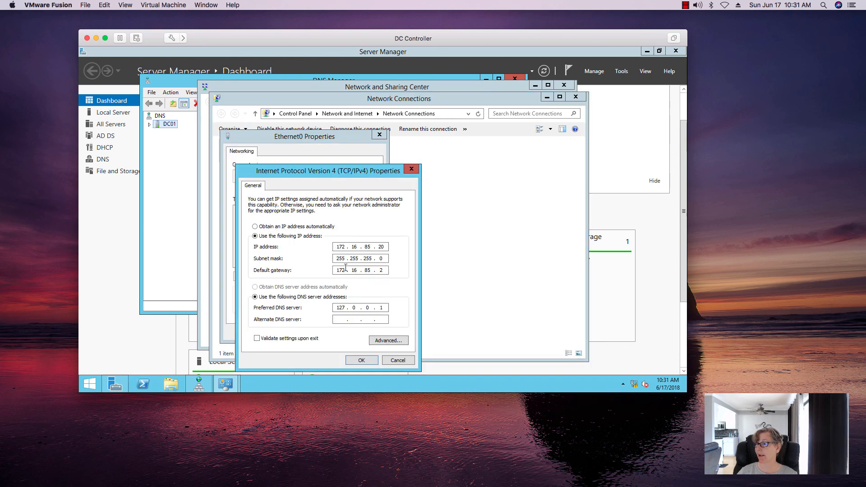
Step: Set the adapter's preferred DNS server to 172.16.85.20
click(385, 307)
key(BackSpace)
key(BackSpace)
key(BackSpace)
key(BackSpace)
key(BackSpace)
key(BackSpace)
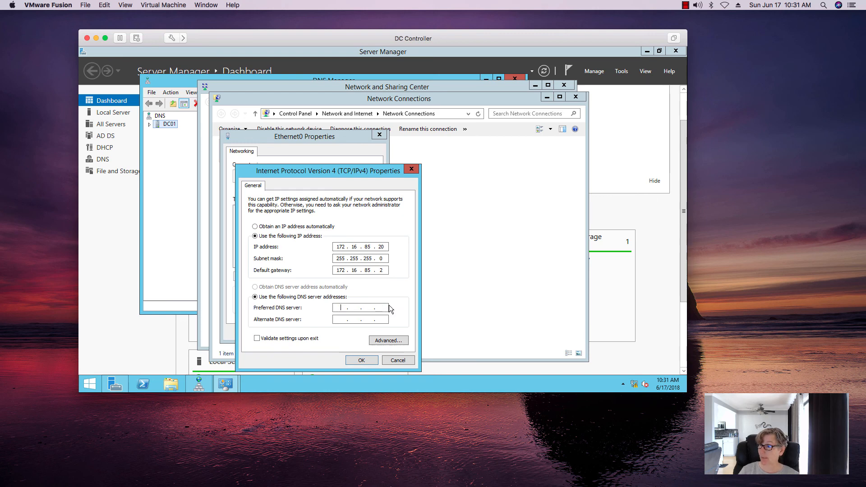
text(172 . 16 . )
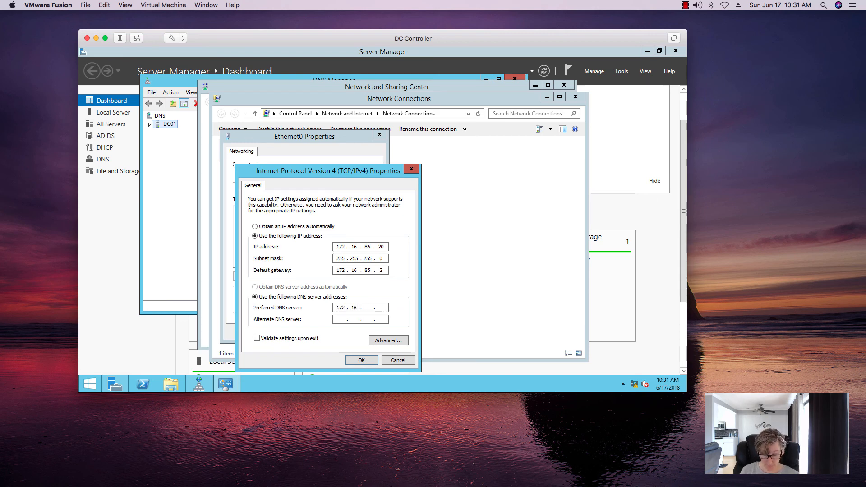
text(85 . 2)
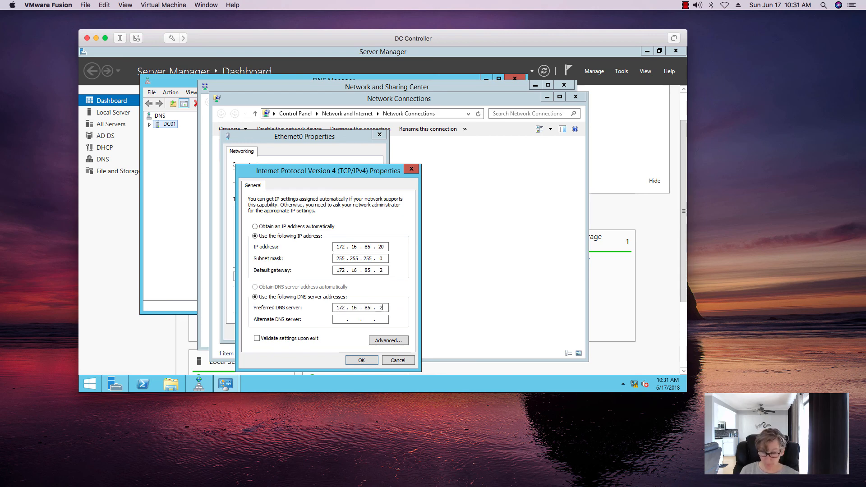
text(0)
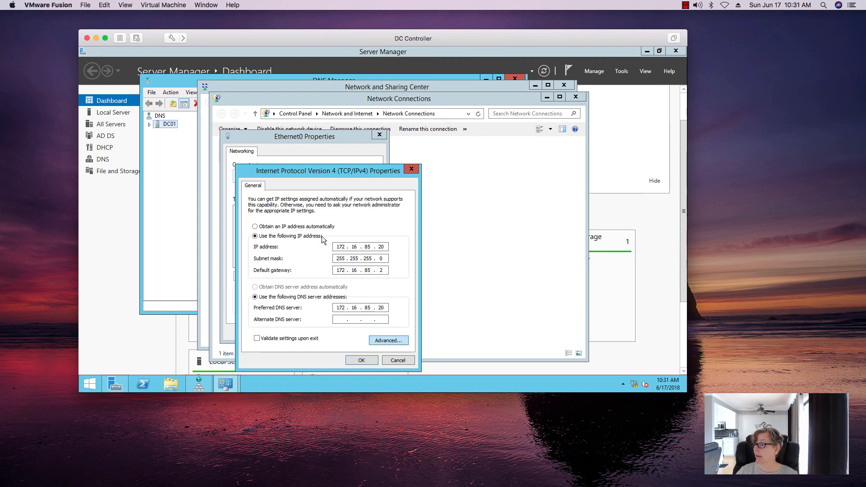
Step: Switch the advanced DNS settings to append specific DNS suffixes, and add uni.nextech.com to the list
click(384, 340)
click(285, 172)
click(283, 269)
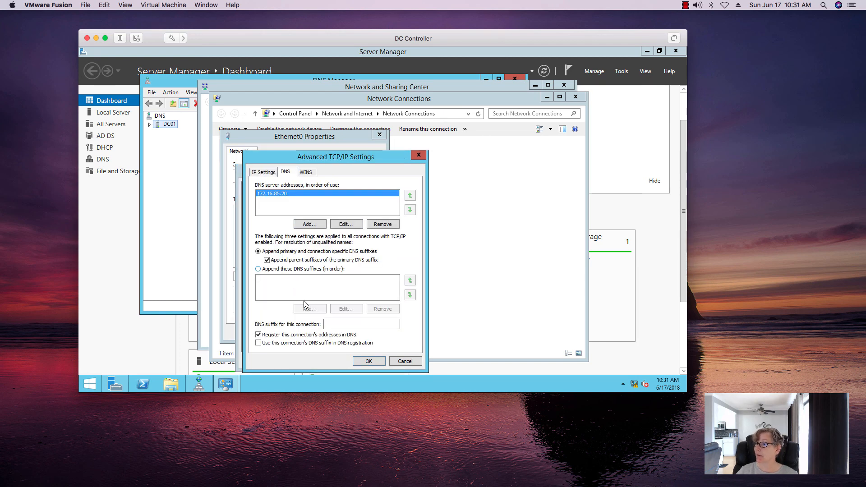
click(309, 309)
text(u)
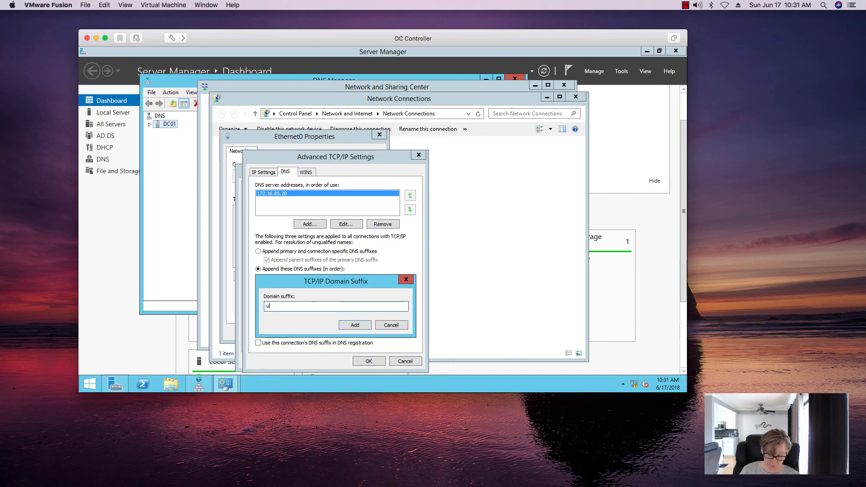
text(ni.nextech)
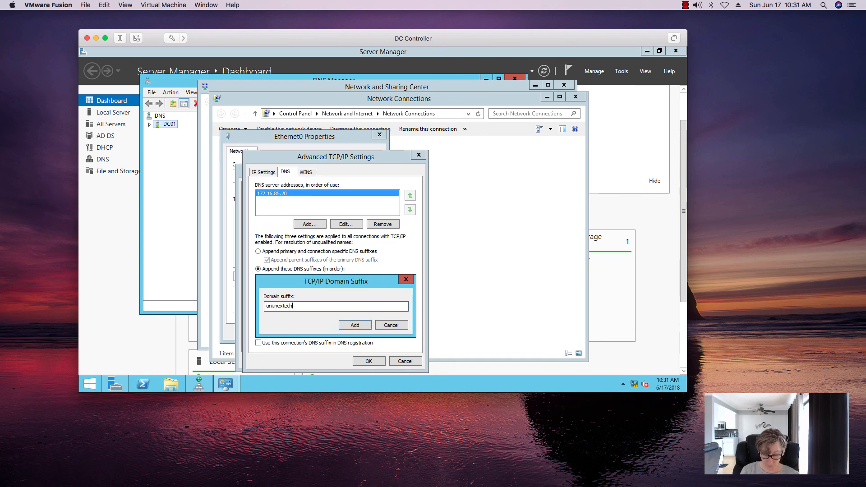
text(com)
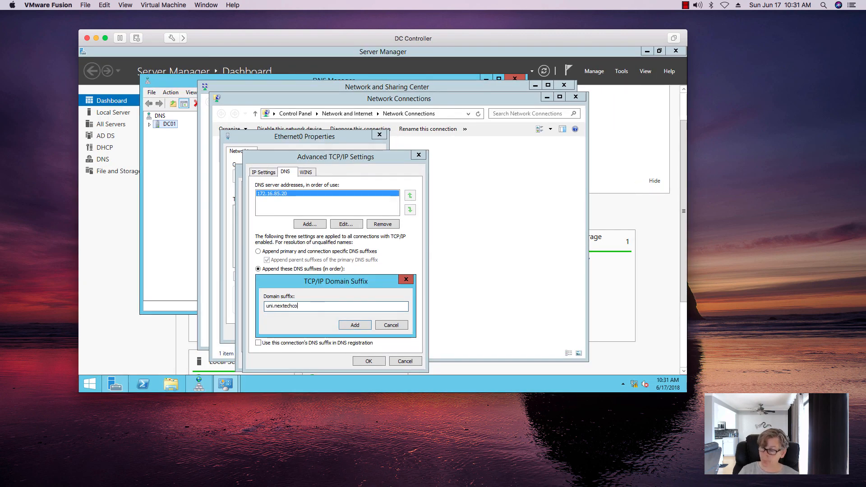
key(BackSpace)
key(BackSpace)
key(BackSpace)
text(.com)
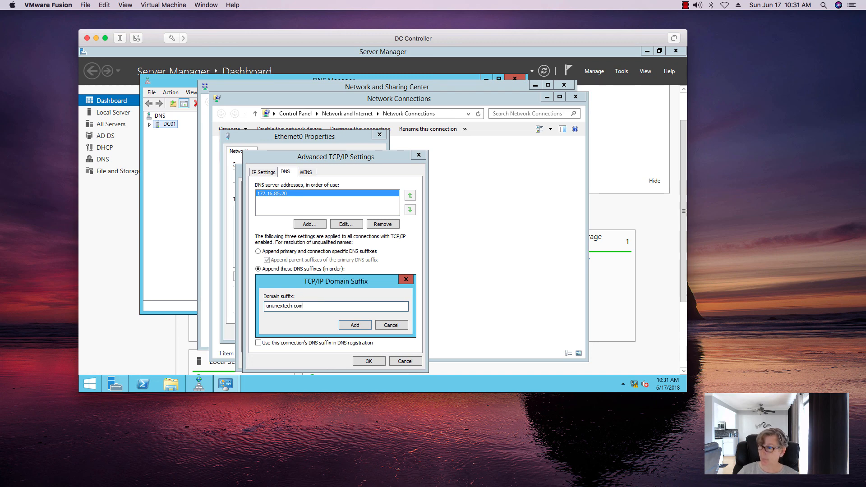
click(346, 325)
Step: Enable using the connection's DNS suffix in DNS registration, and set that suffix to uni.nextech.com
click(338, 343)
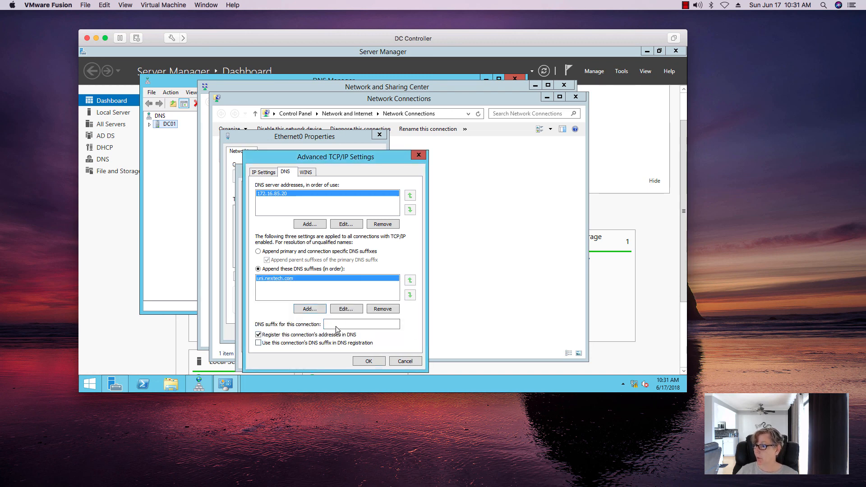
click(336, 326)
text(uni)
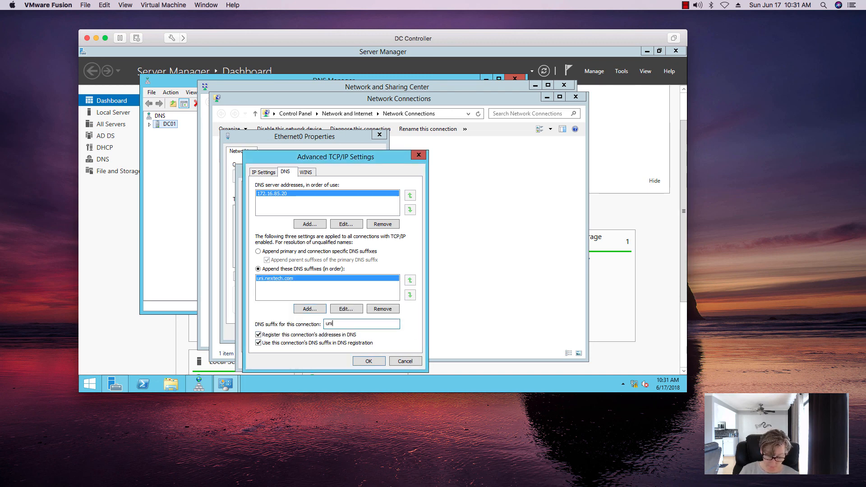
text(.nextech.com)
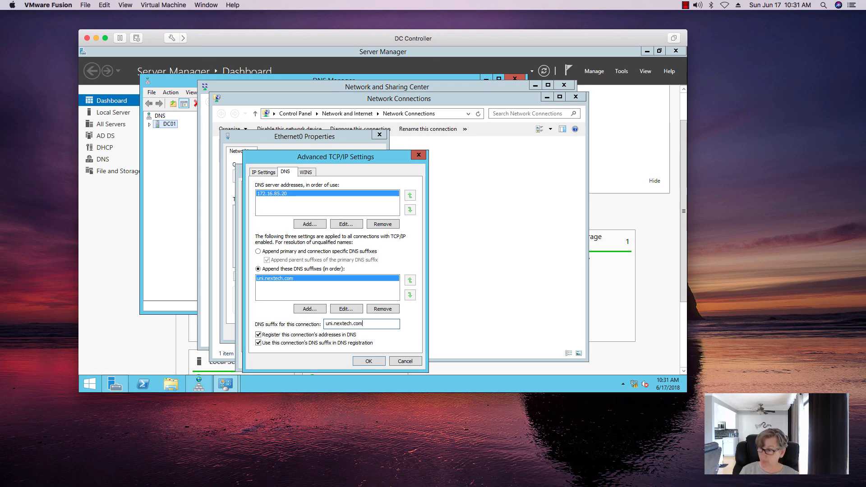
click(306, 172)
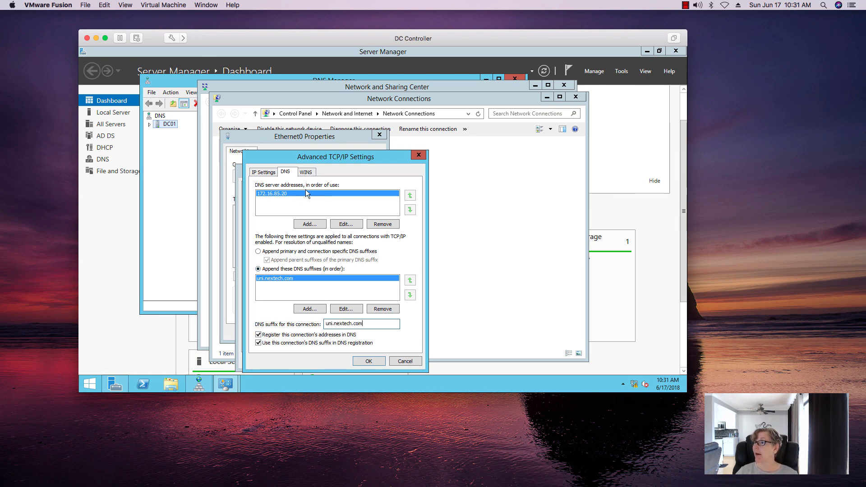
click(301, 228)
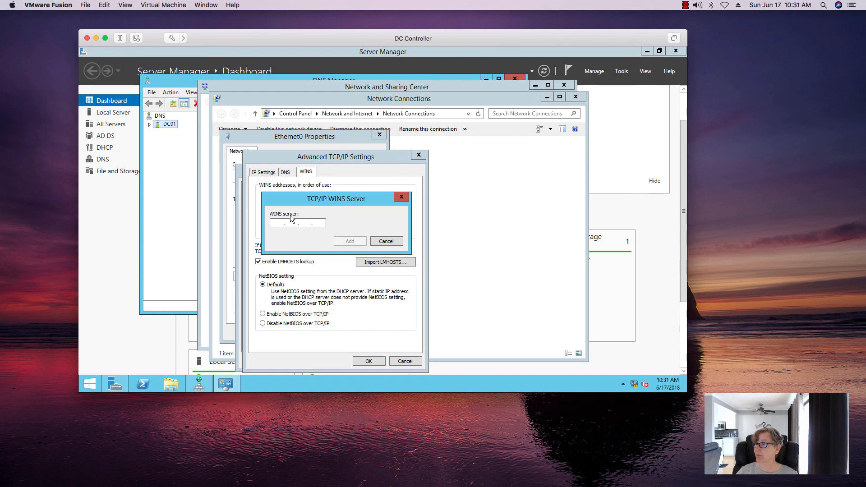
text(172 . )
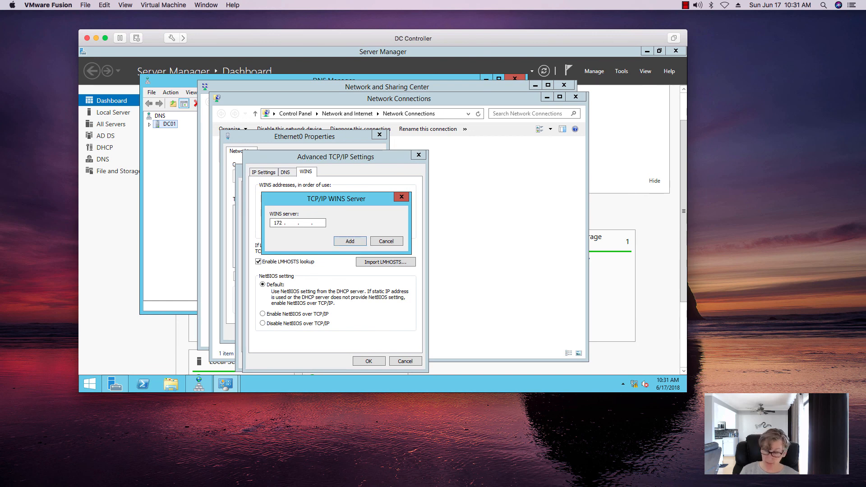
text(16)
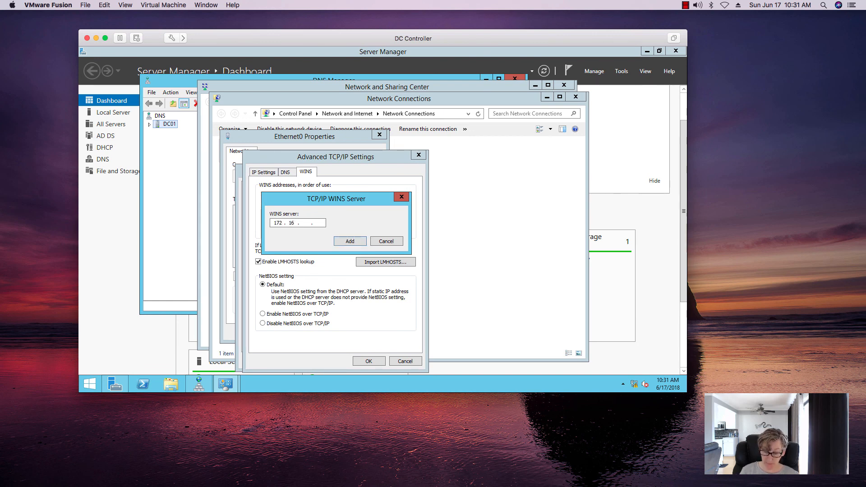
click(386, 240)
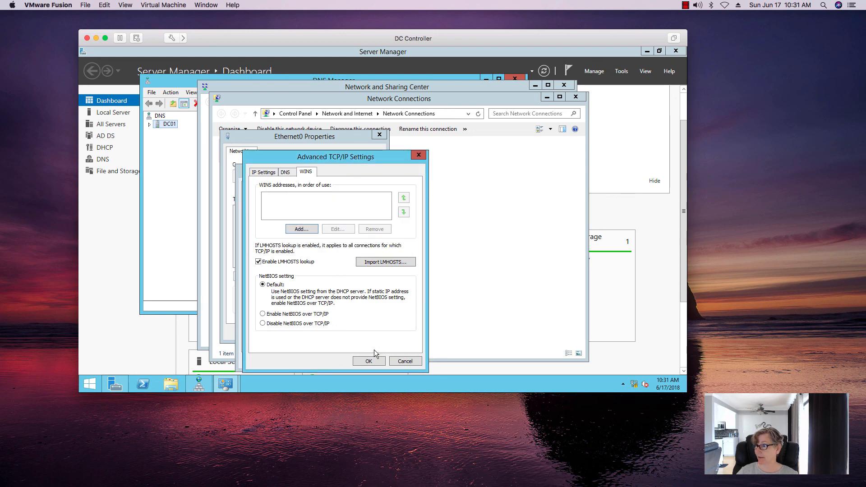
Step: Apply the advanced TCP/IP and IPv4 settings of Ethernet0, and close the adapter properties and both network windows
click(369, 361)
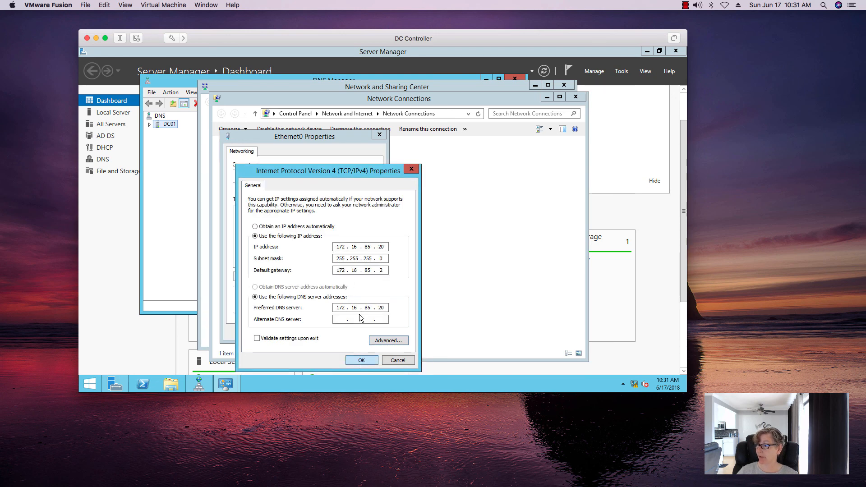
click(362, 360)
click(333, 334)
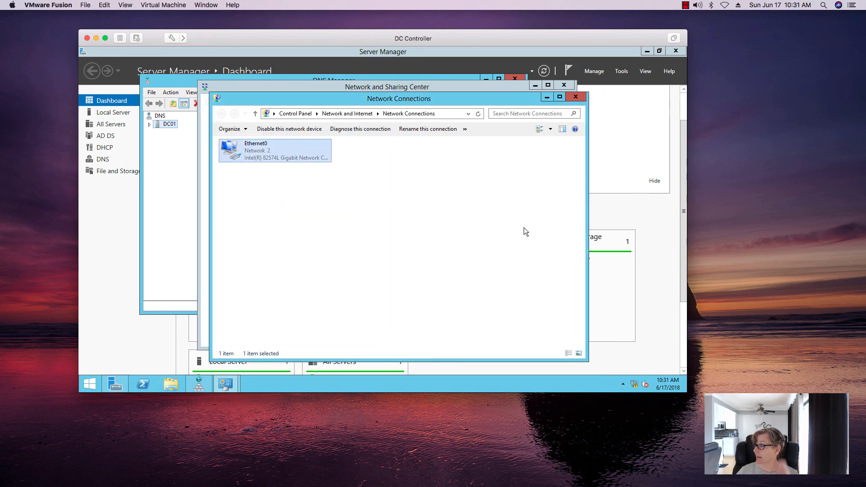
click(576, 97)
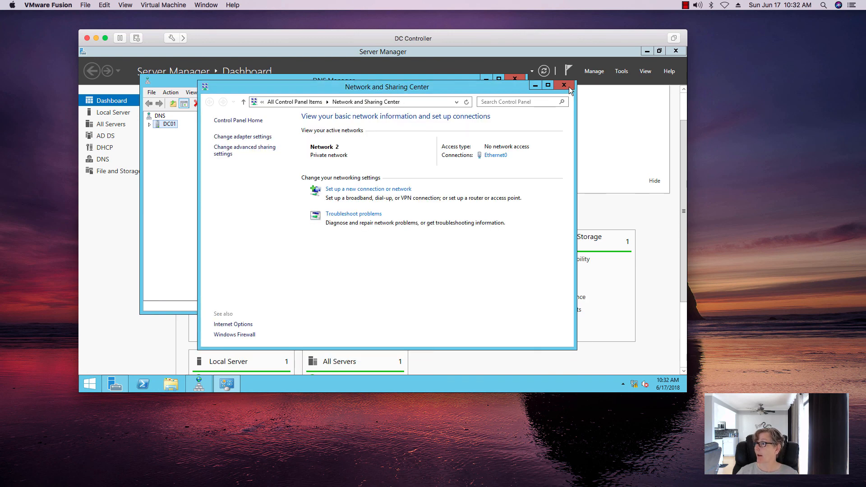
click(564, 85)
Step: Examine DC01's host records in the uni.nextech.com forward lookup zone and check the zone under Reverse Lookup Zones
click(150, 124)
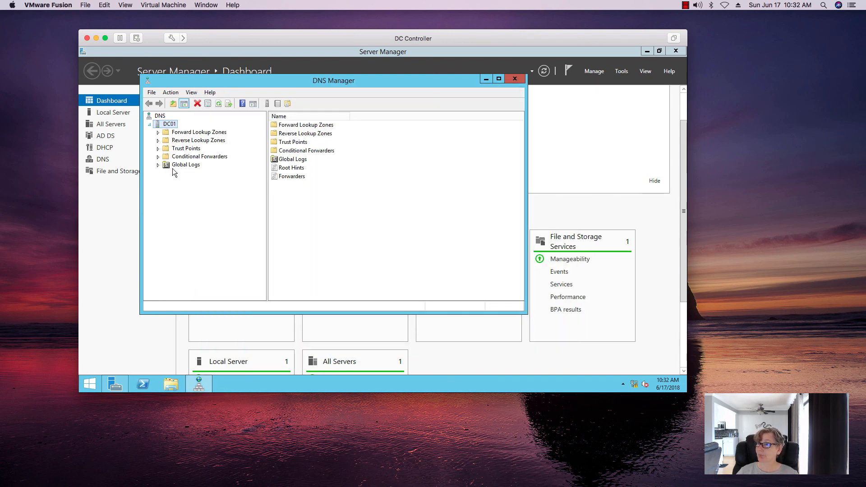
double_click(163, 132)
click(185, 141)
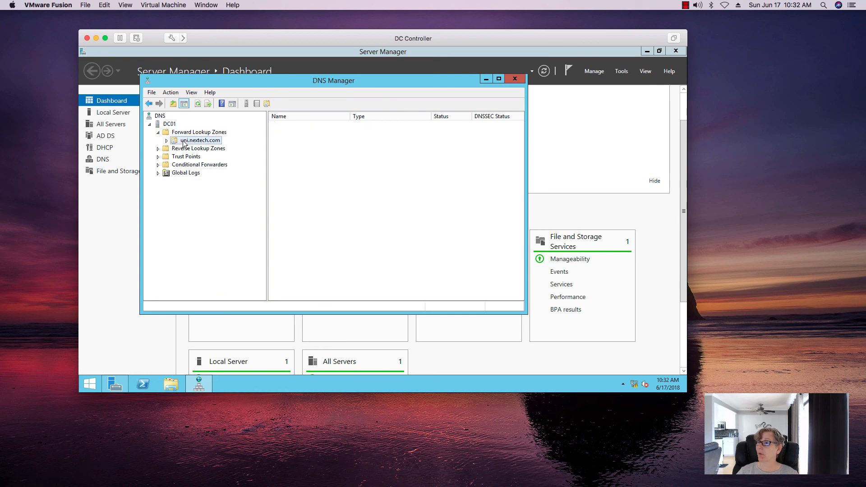
click(285, 202)
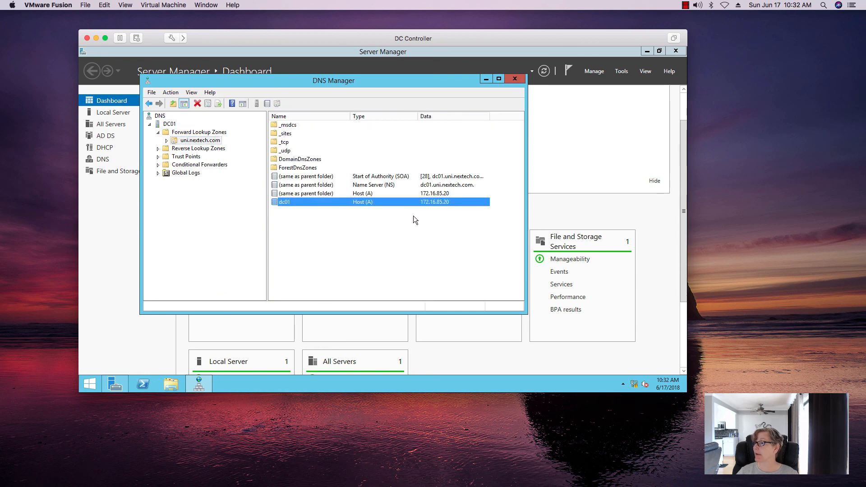
click(360, 193)
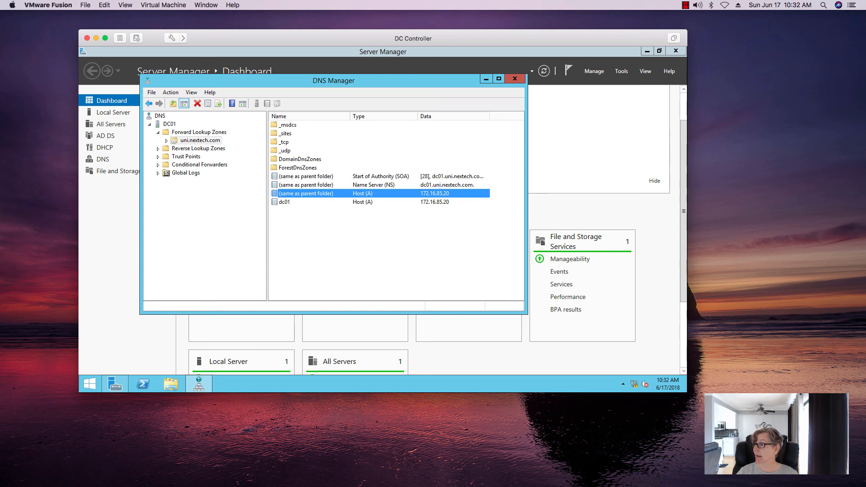
drag(527, 207, 578, 208)
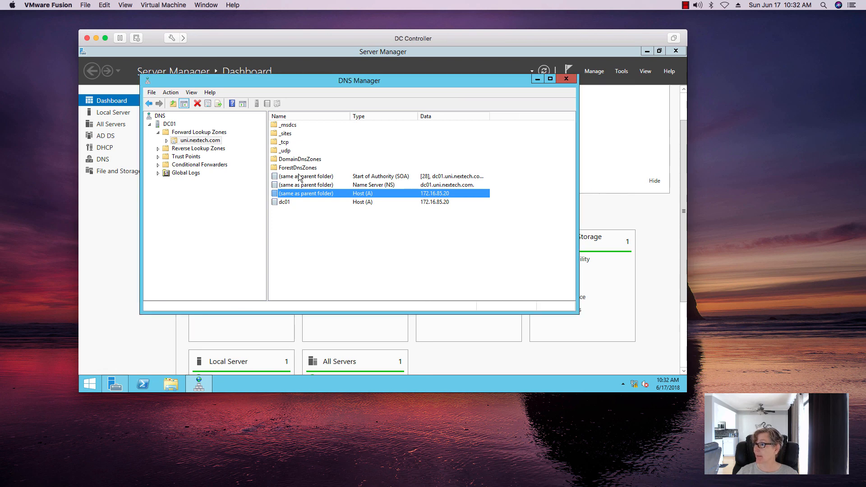
click(189, 149)
click(187, 156)
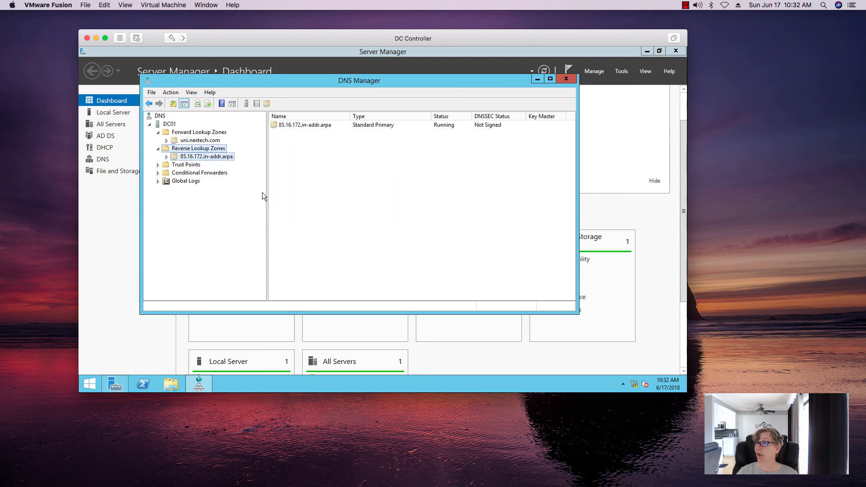
click(176, 149)
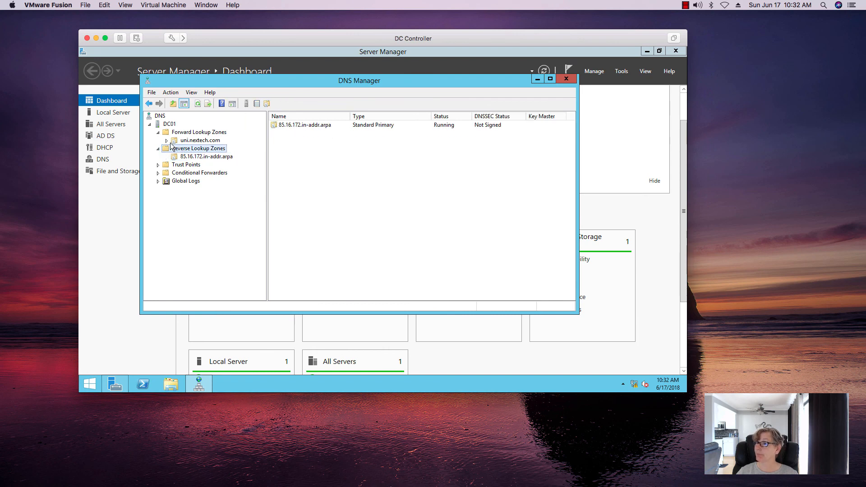
Step: Inspect the dc01 host record and the _tcp service records under DomainDnsZones in the uni.nextech.com zone
click(171, 143)
click(166, 141)
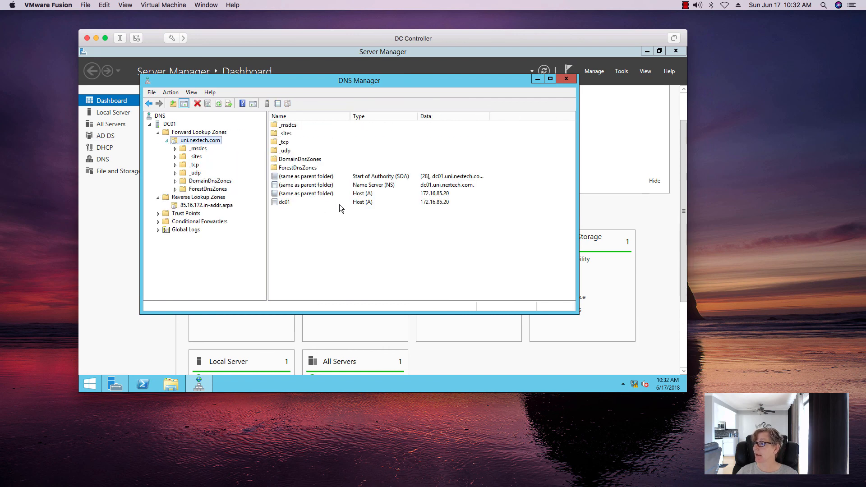
click(285, 202)
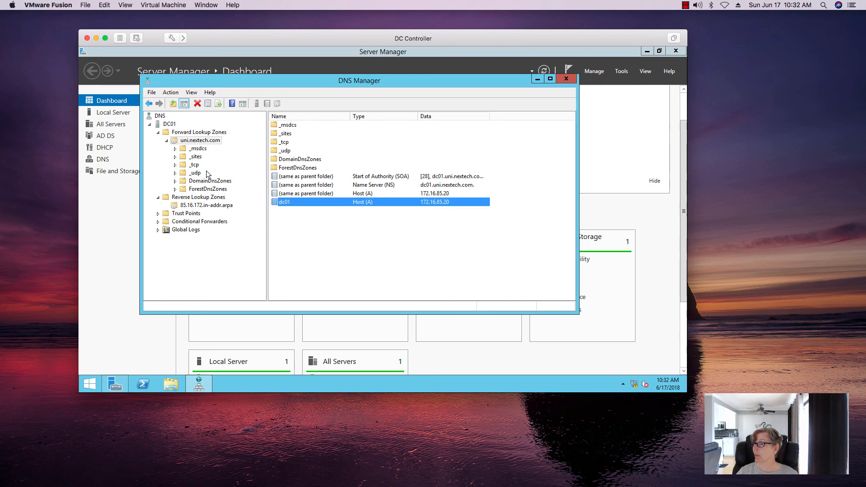
click(183, 182)
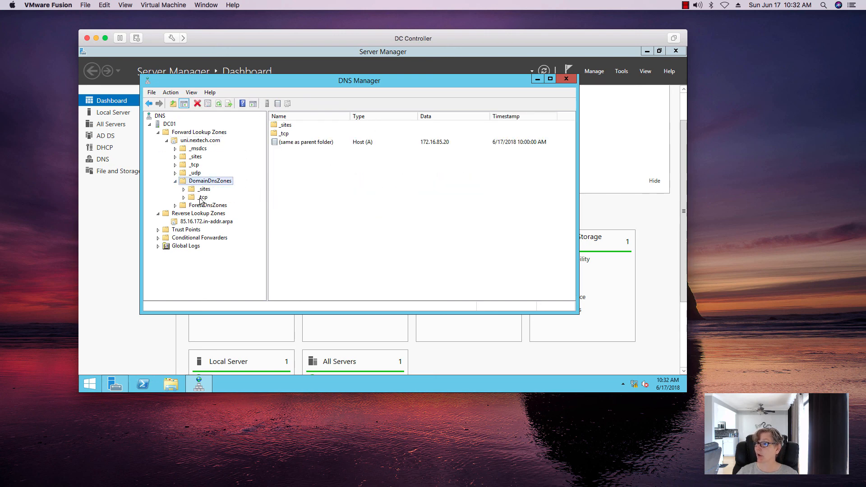
click(202, 197)
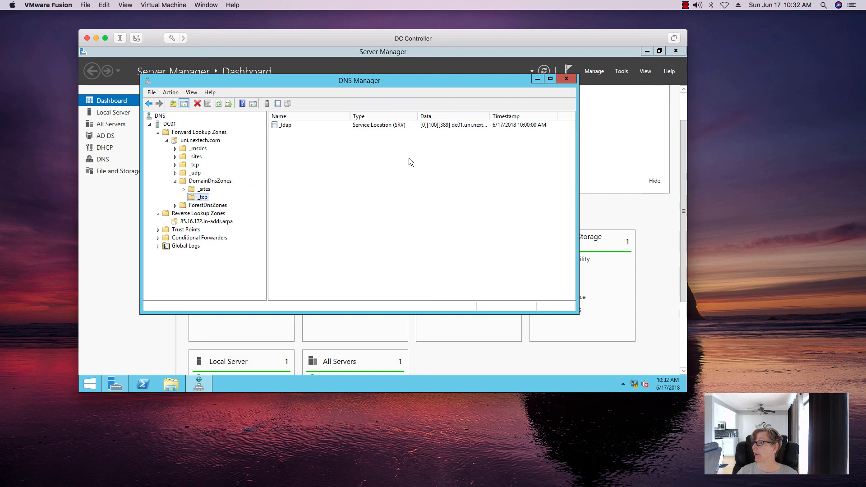
click(166, 141)
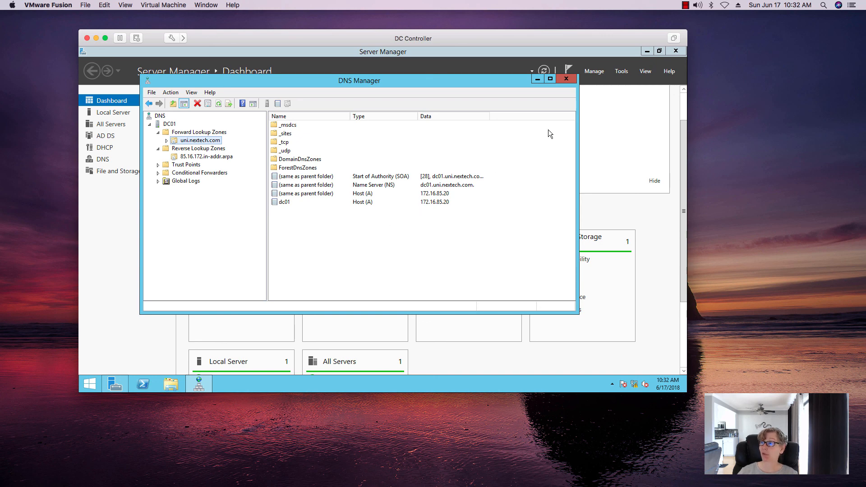
Step: Switch to Server Manager and open its list of administrative tools
click(620, 74)
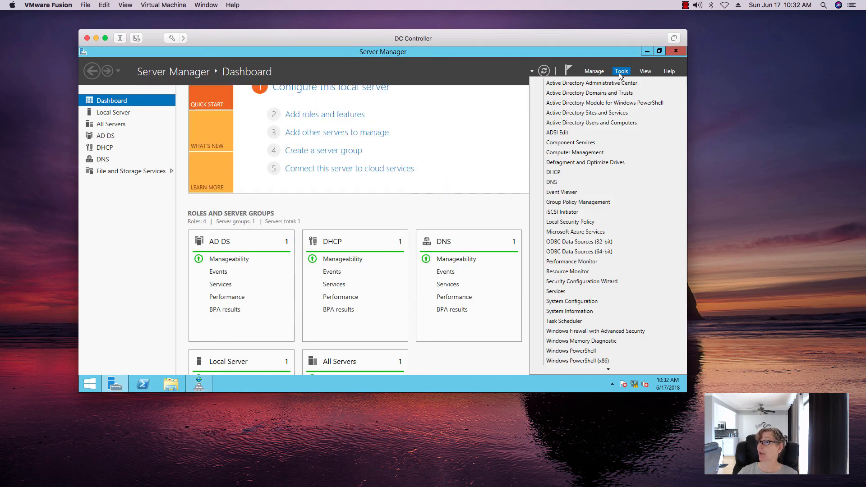